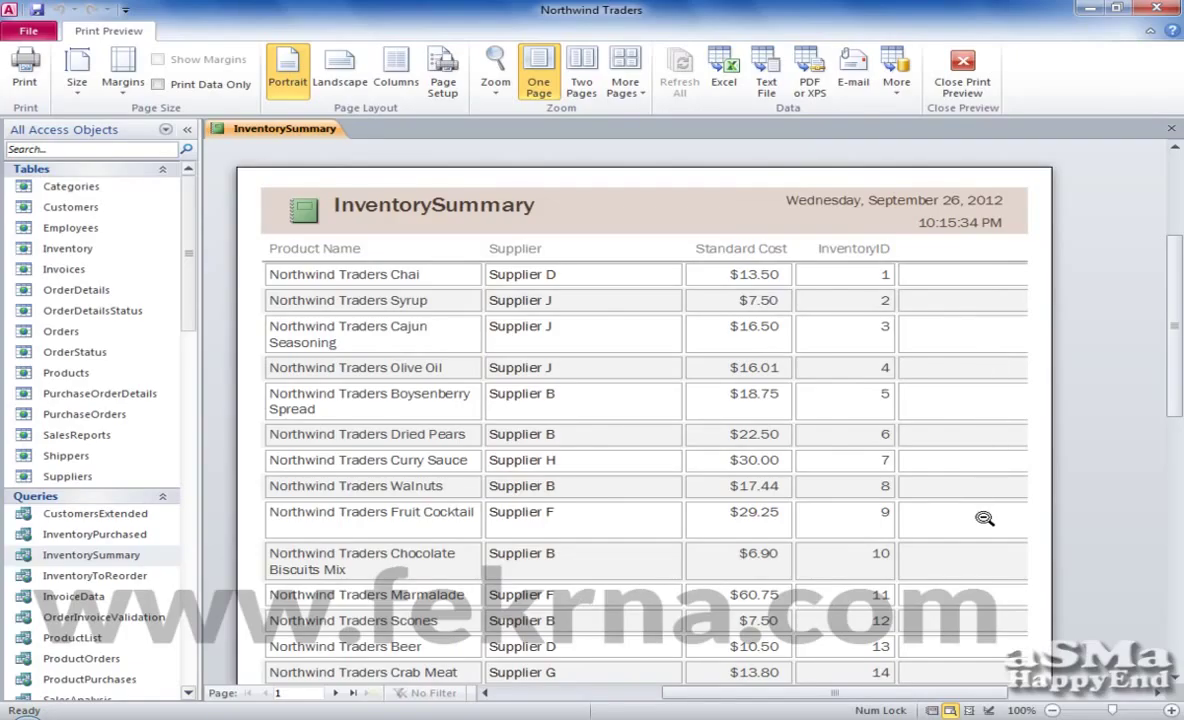
View page 2 of the InventorySummary print preview and close the preview
left_click(335, 693)
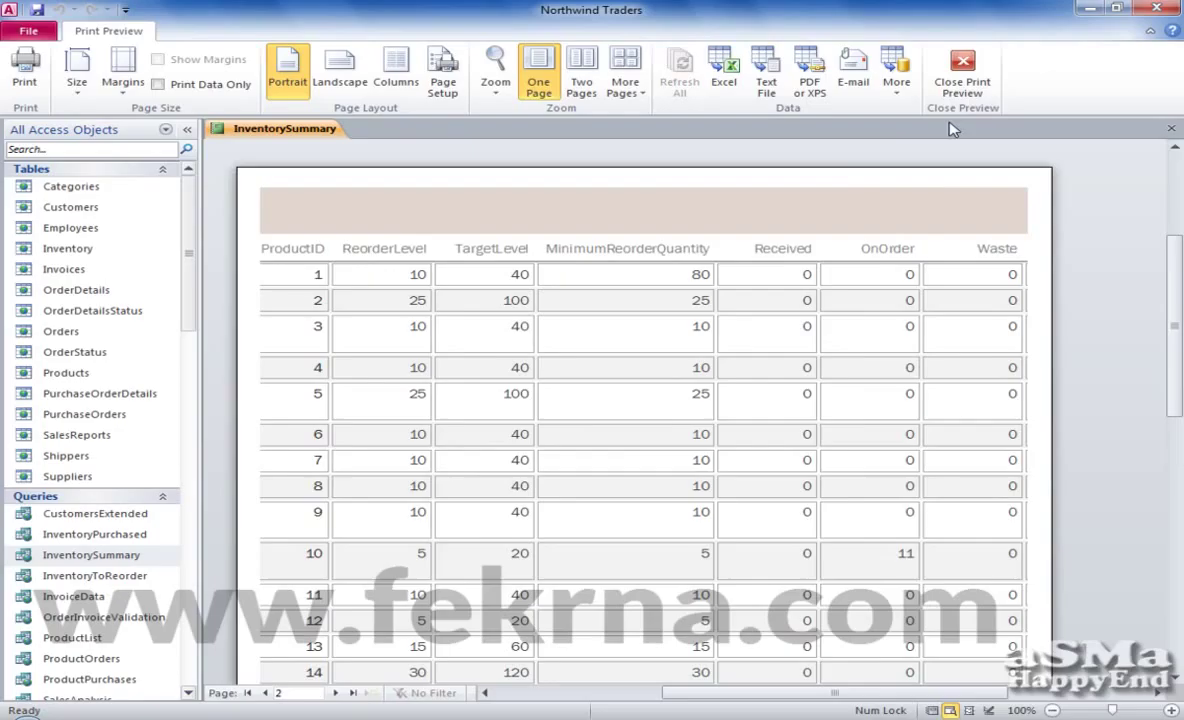
left_click(962, 68)
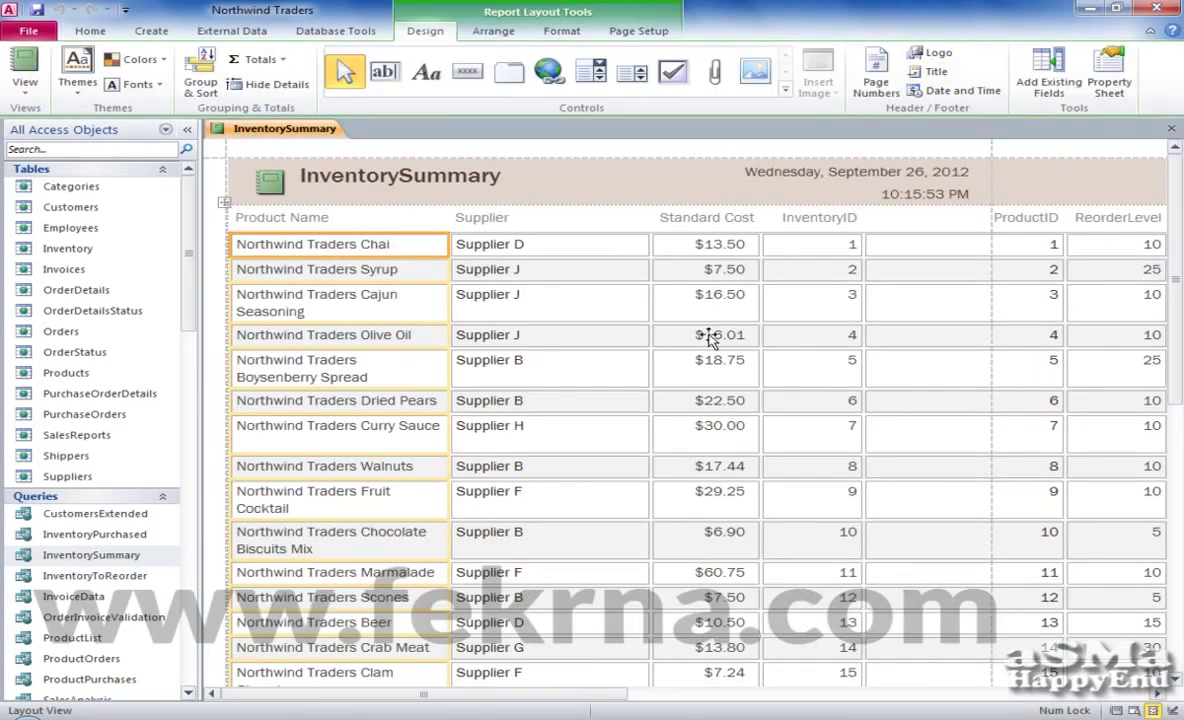
Narrow the Supplier and ProductID columns of the report to remove their excess empty width
left_click(563, 222)
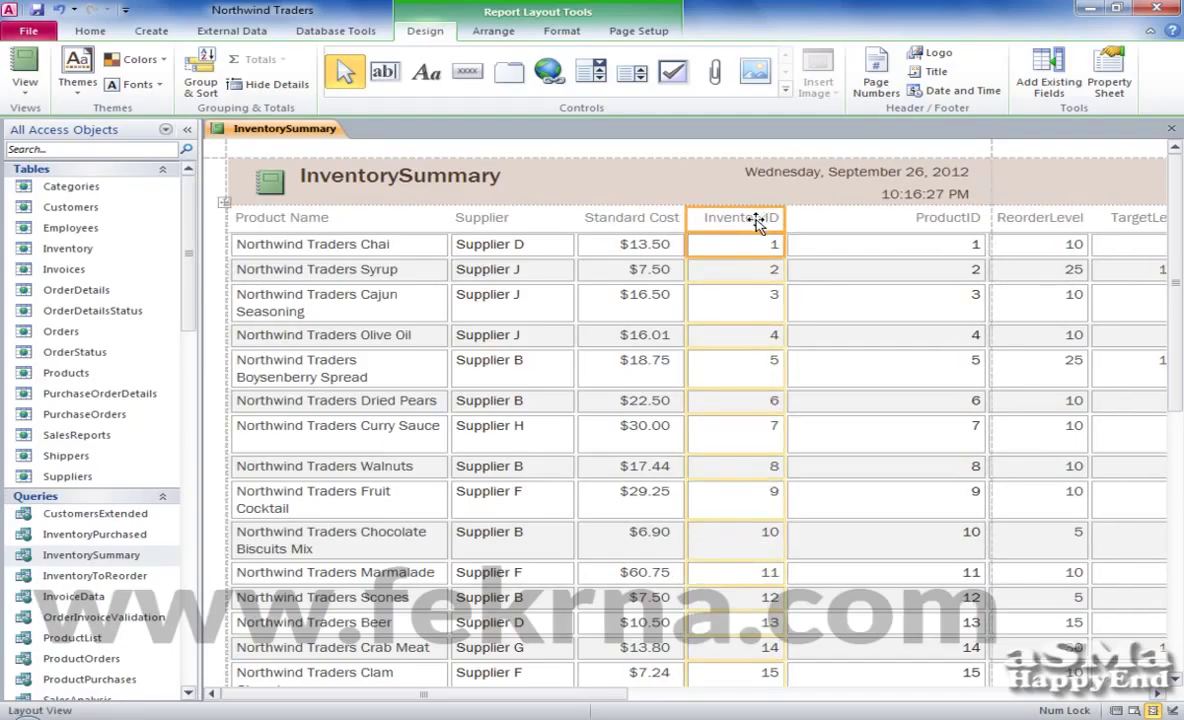
left_click(835, 222)
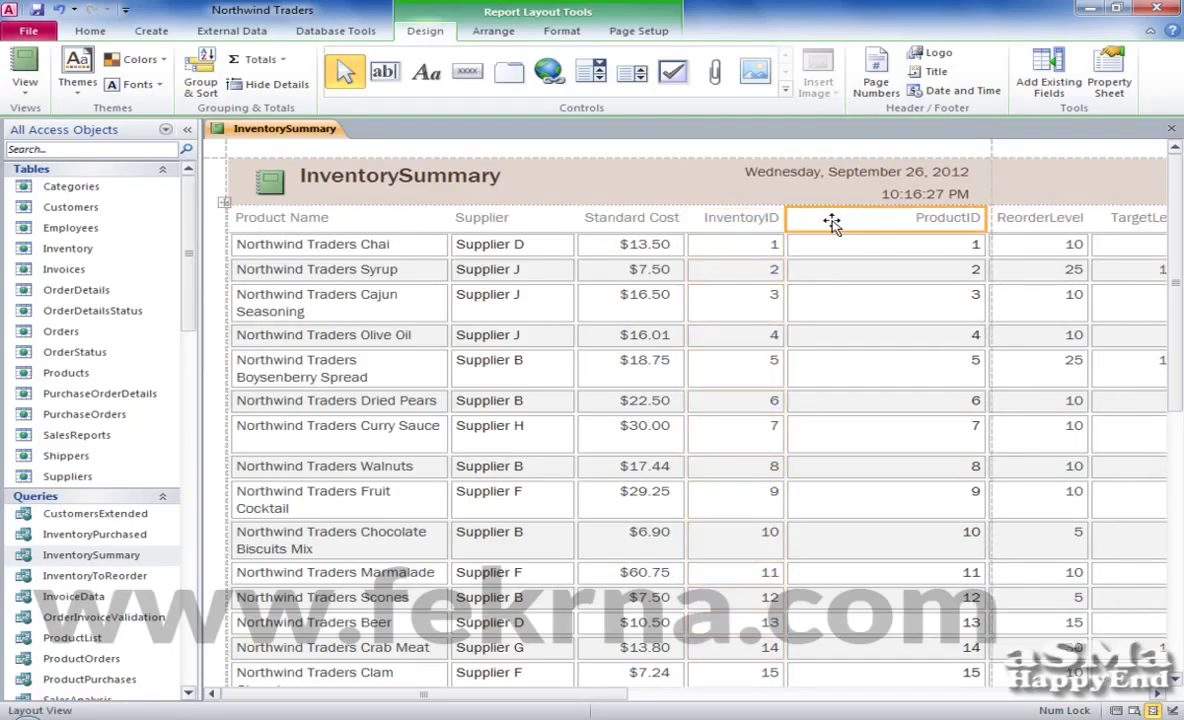
Review the resized columns down the length of the report, and switch the report to Design view
scroll(870, 440, "down", 10)
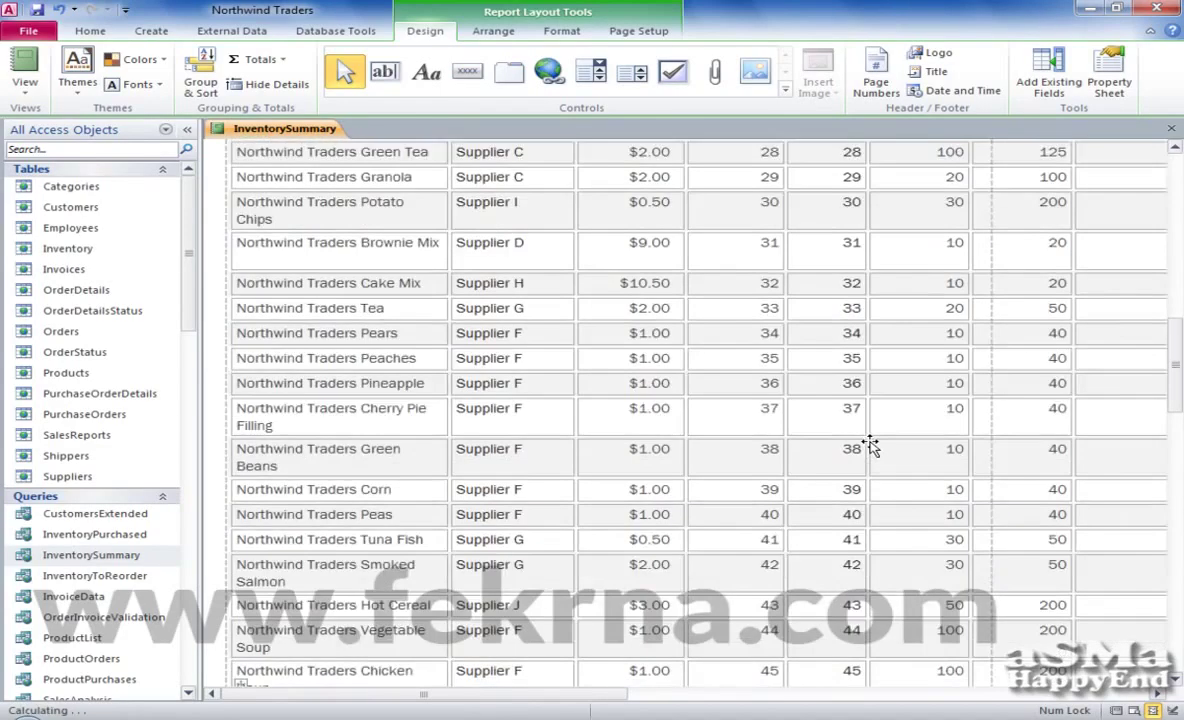
scroll(870, 447, "down", 2)
left_click_drag(655, 694, 344, 695)
scroll(693, 351, "up", 6)
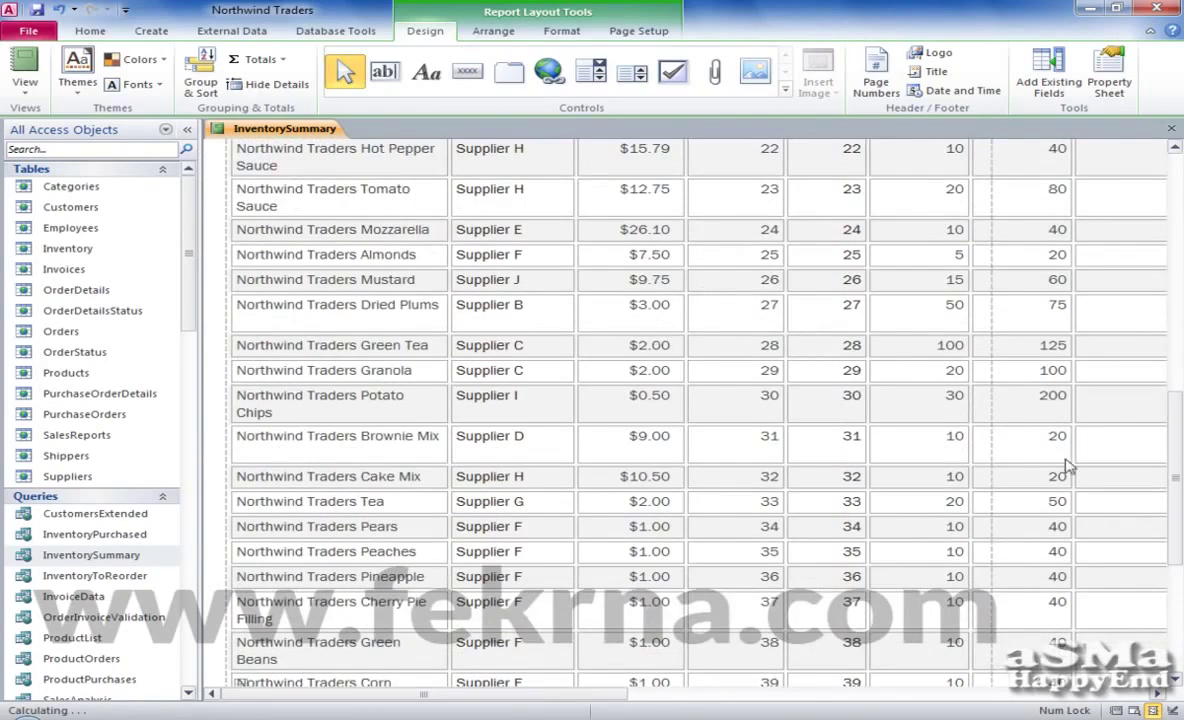
left_click_drag(1176, 489, 1180, 225)
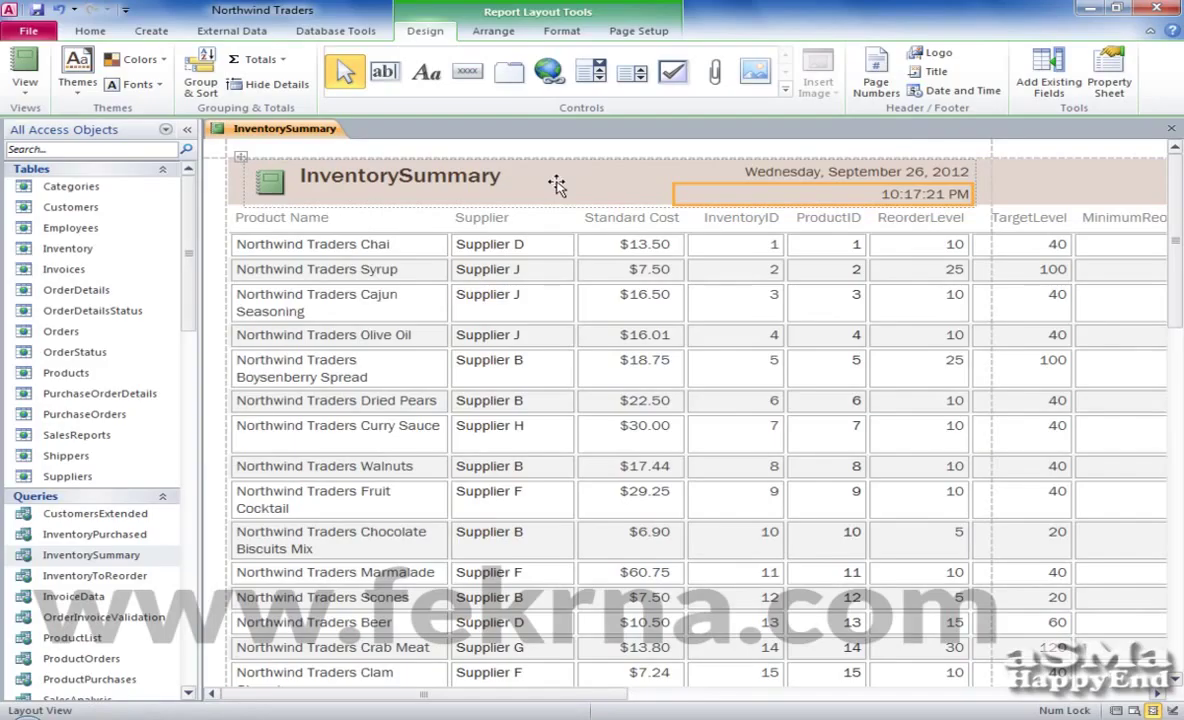
right_click(294, 136)
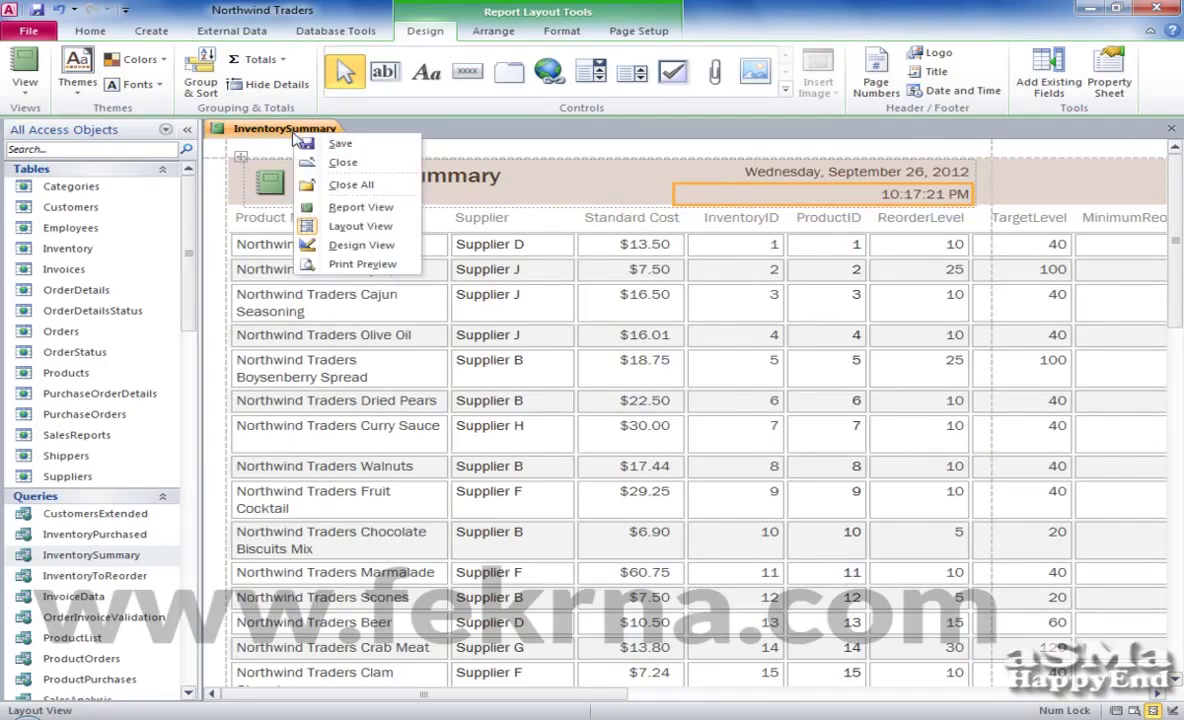
left_click(357, 244)
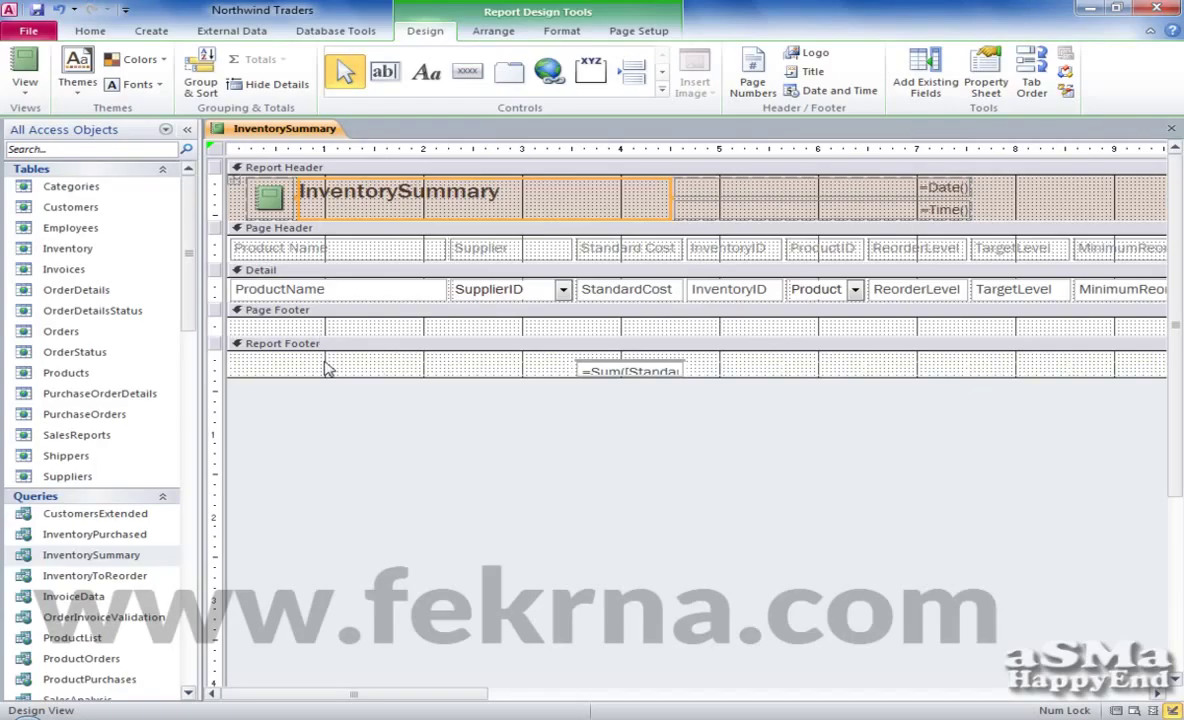
Increase the height of the Report Footer section and of the StandardCost sum text box inside it
left_click_drag(621, 377, 620, 398)
left_click(628, 373)
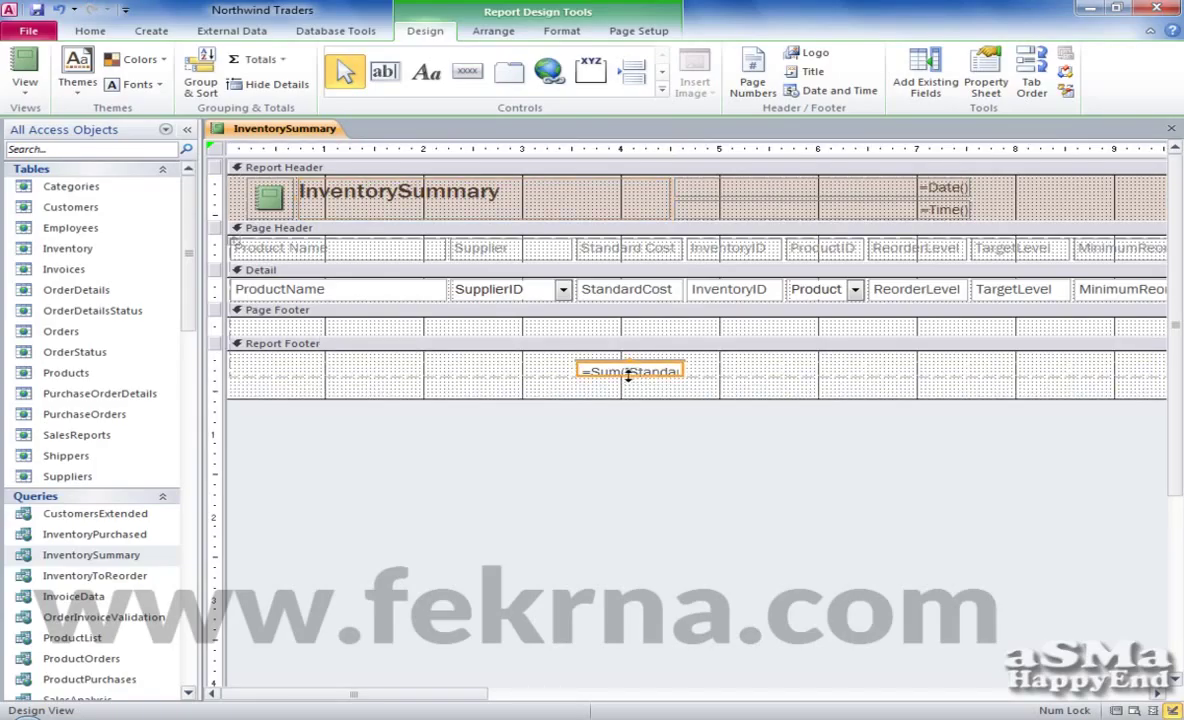
left_click(628, 376)
key("Escape")
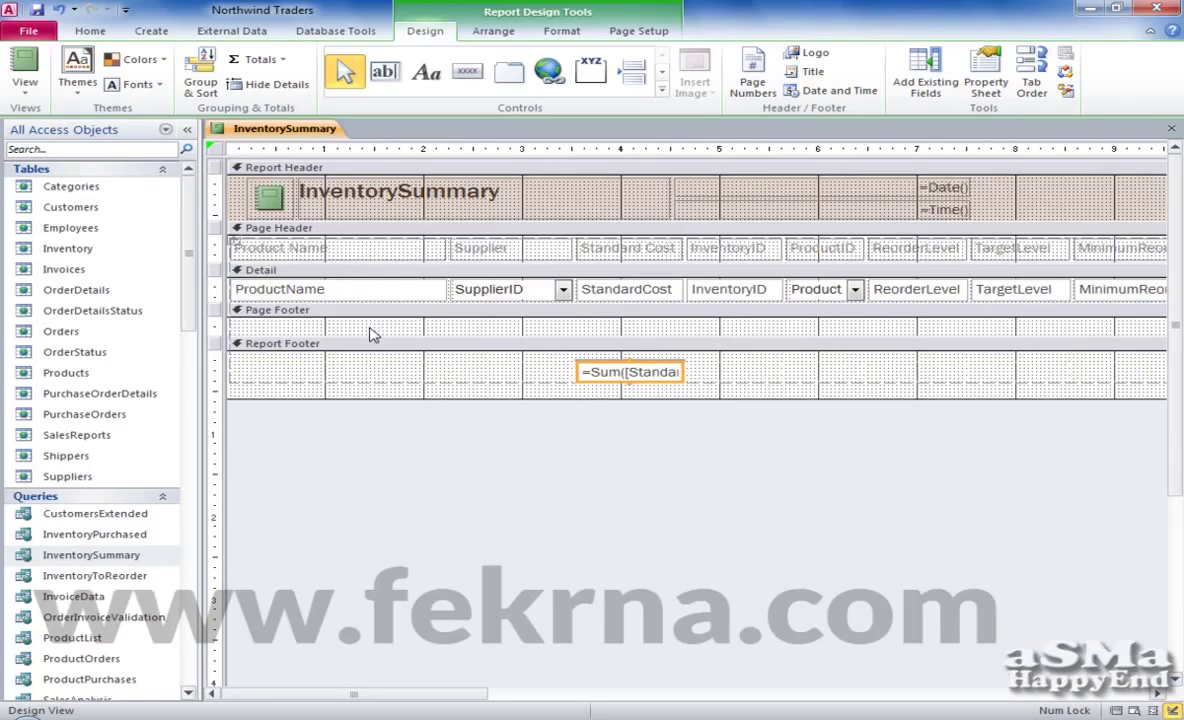
Enlarge the Page Footer section to more than half an inch in height
left_click(391, 251)
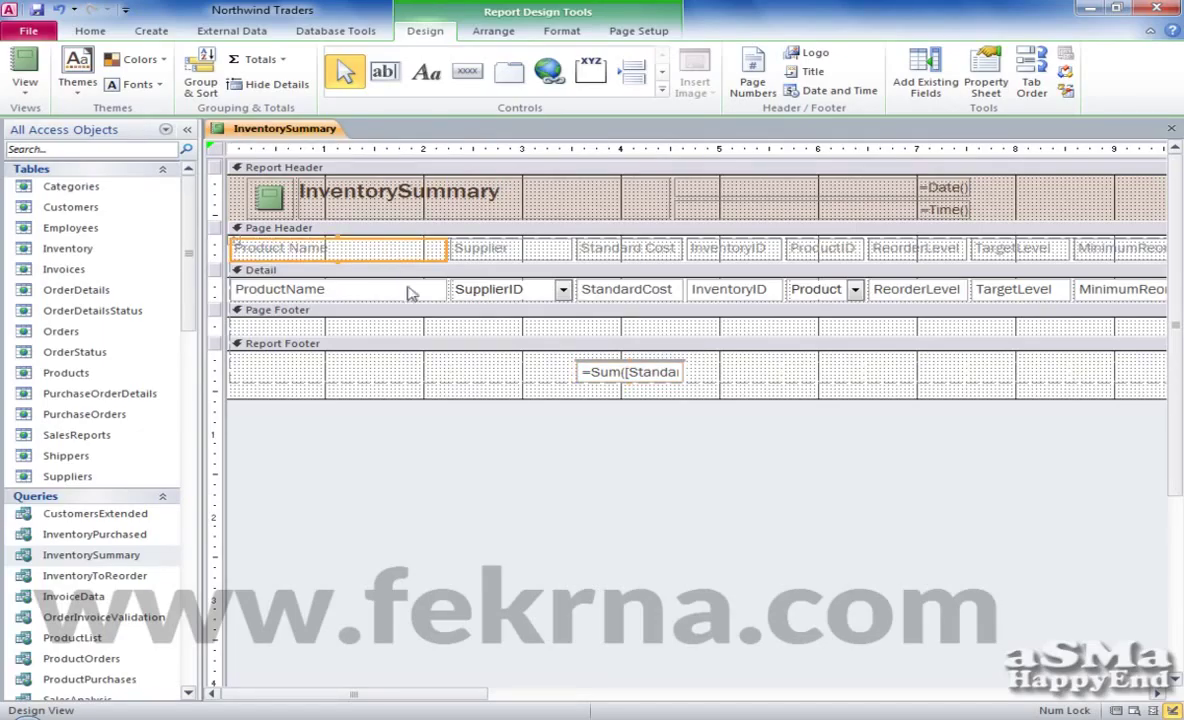
left_click(415, 328)
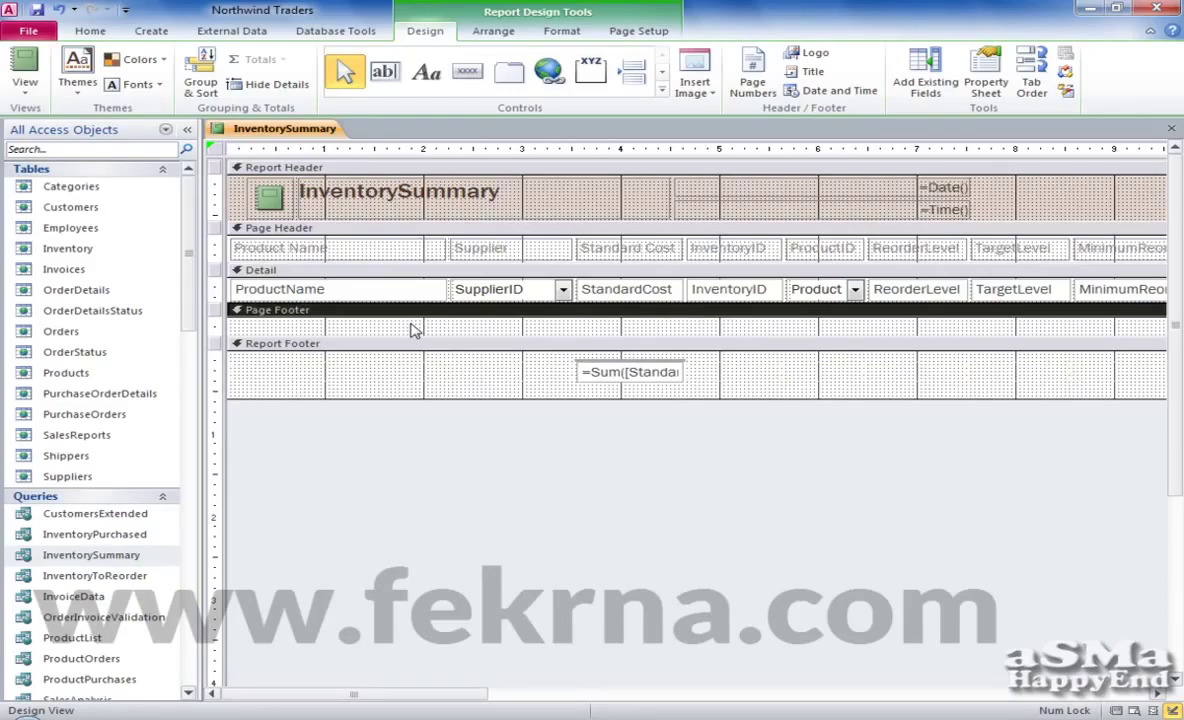
left_click_drag(814, 338, 810, 392)
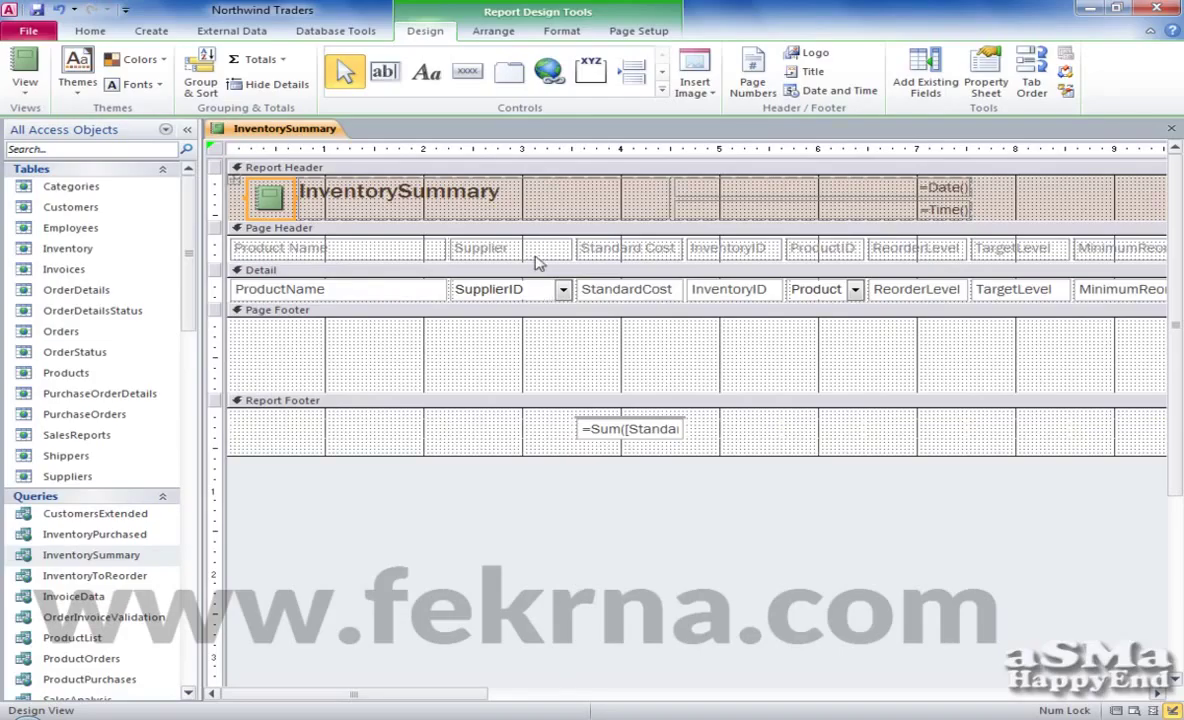
left_click(593, 292)
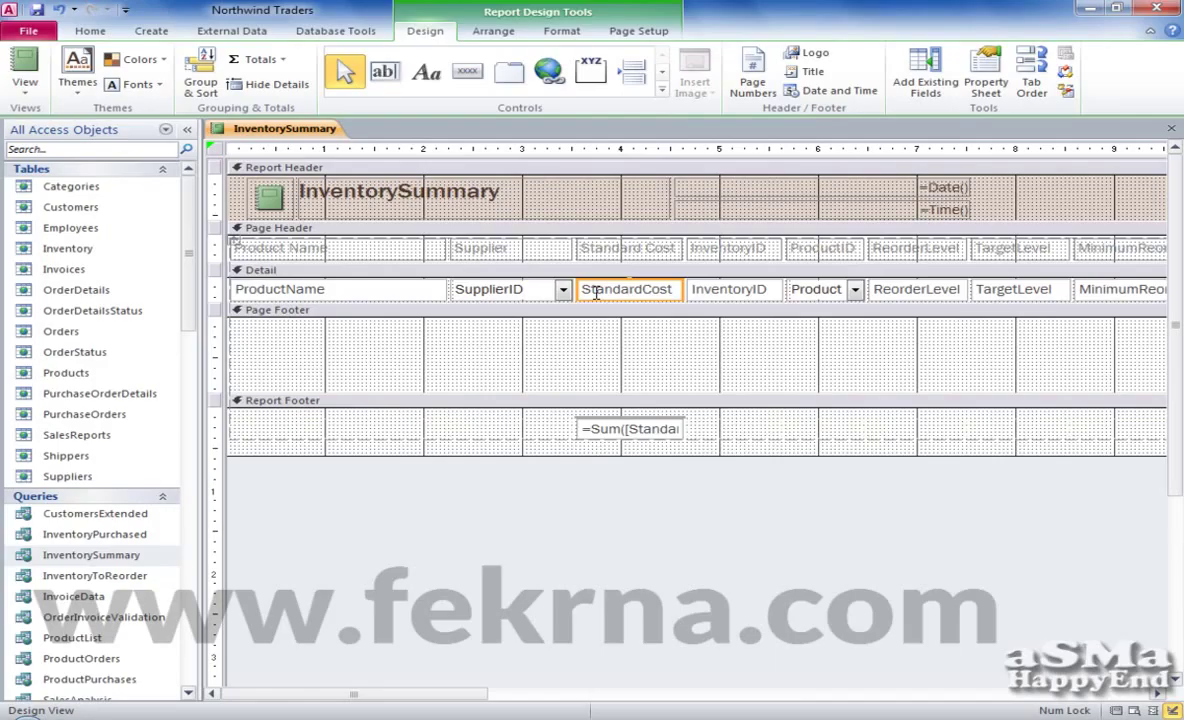
right_click(594, 292)
mouse_move(776, 610)
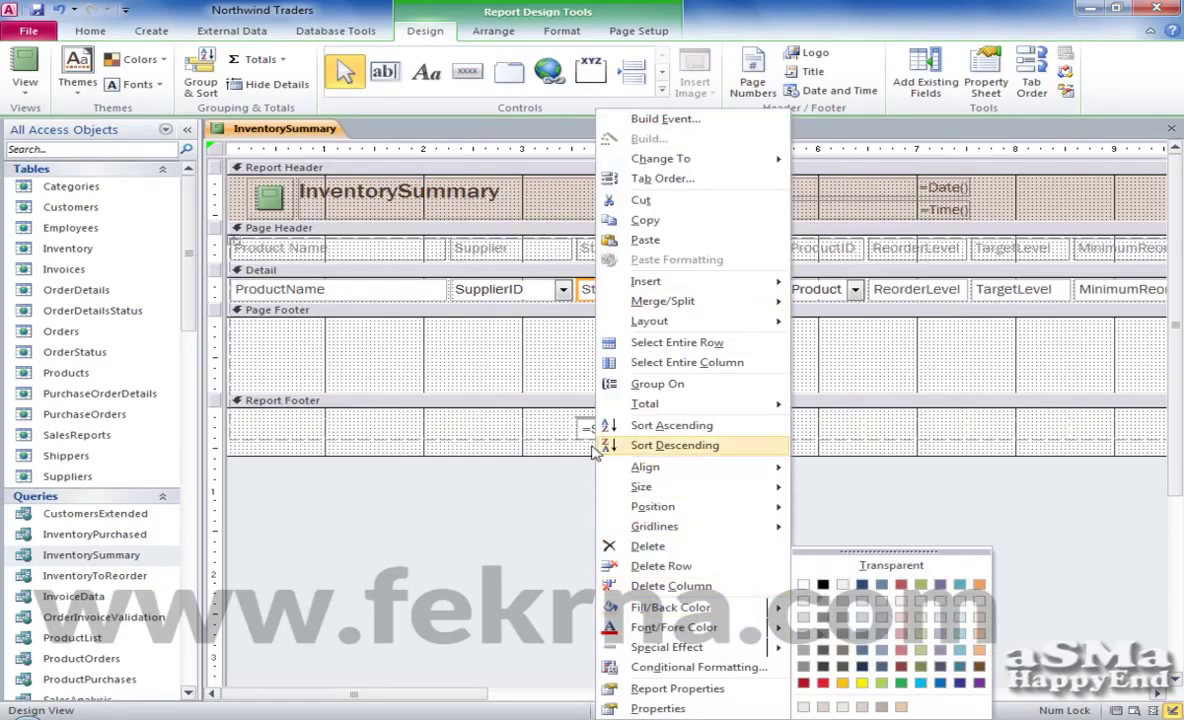
left_click(551, 430)
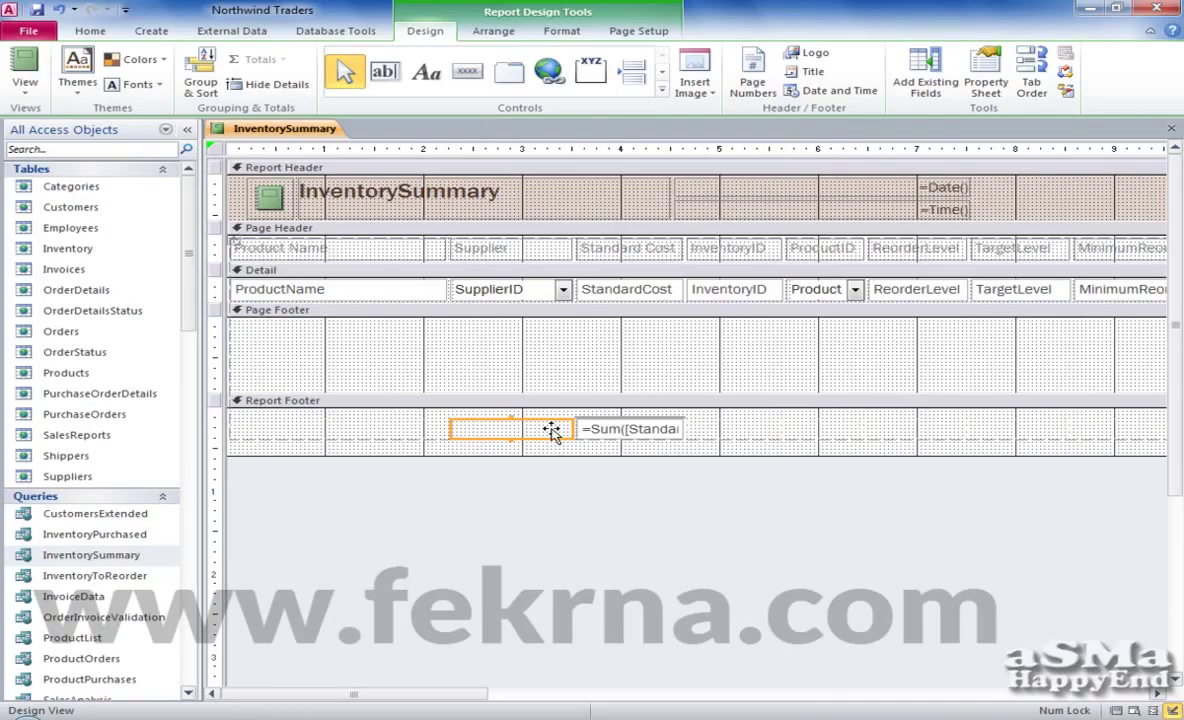
Apply the raised special effect to the InventorySummary title in the report header, and check it in Report view
left_click(409, 200)
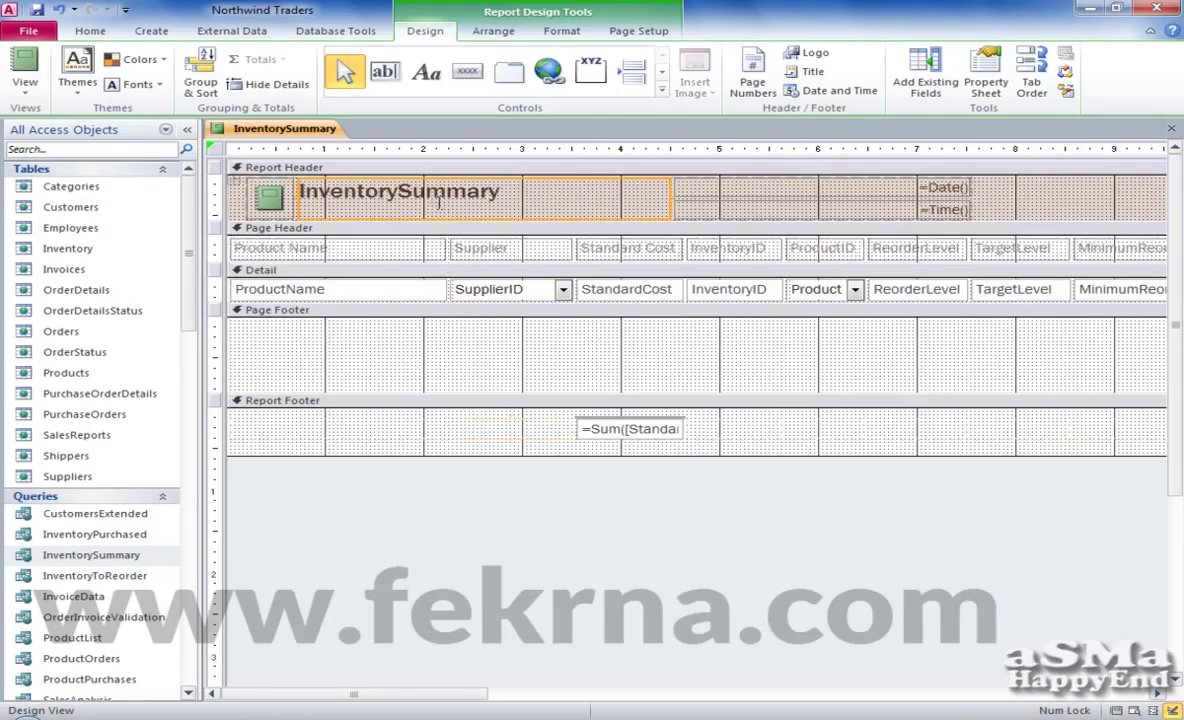
right_click(489, 192)
mouse_move(642, 669)
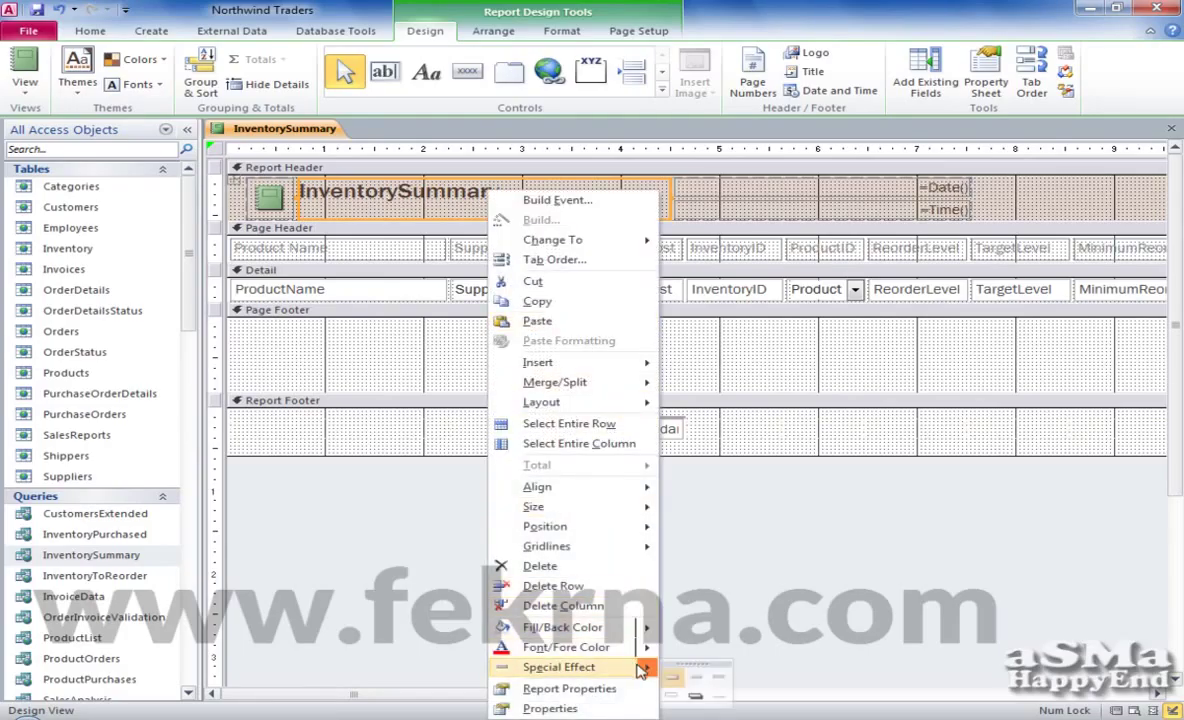
left_click(688, 681)
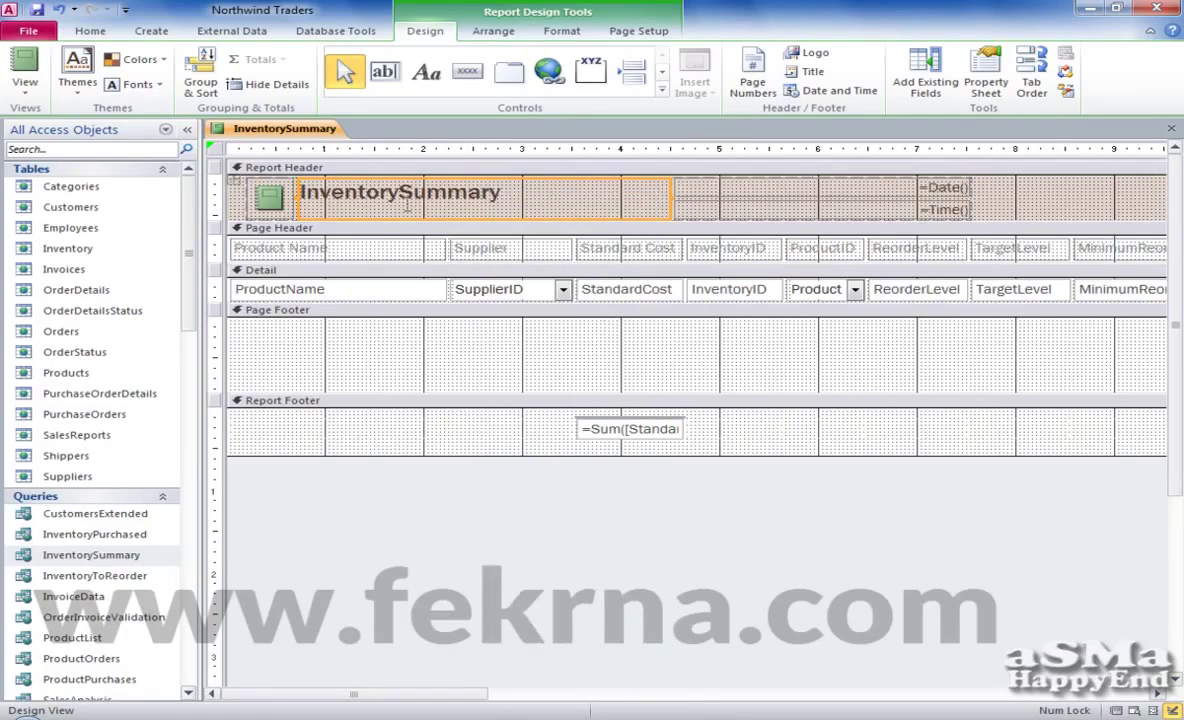
right_click(290, 128)
left_click(355, 207)
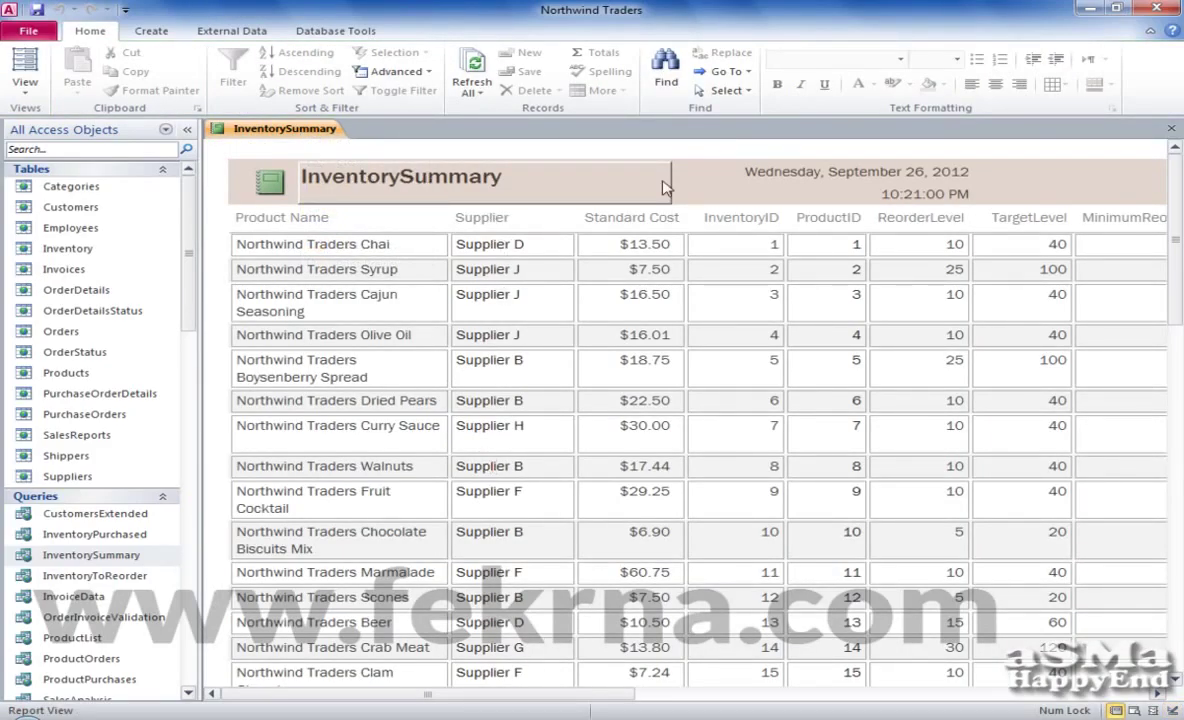
Delete the date and time controls from the report header in Design view, and display the report in Report view
right_click(308, 126)
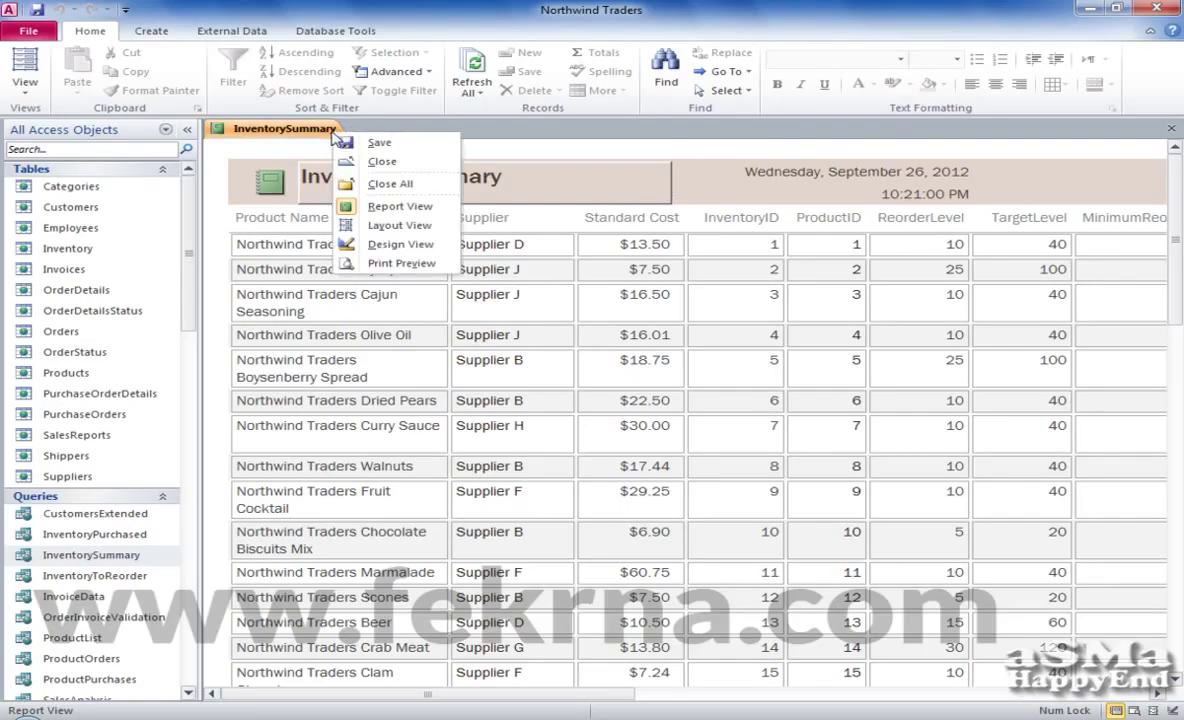
left_click(400, 244)
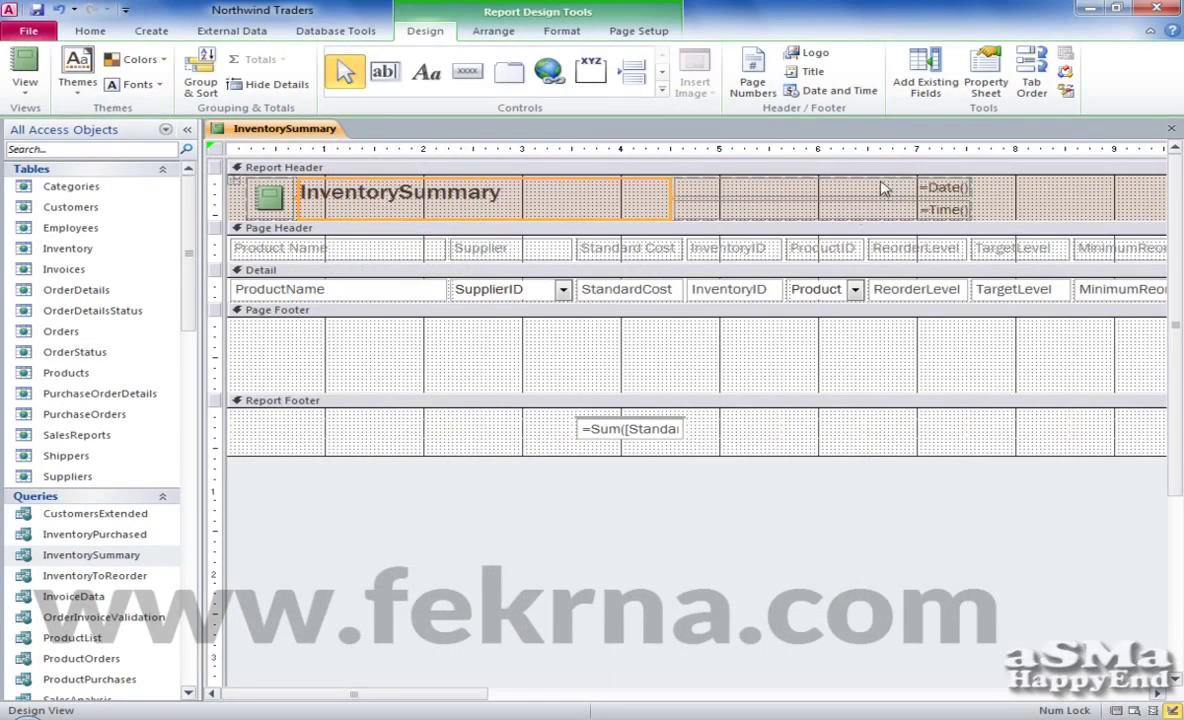
key("Delete")
left_click(886, 208)
key("Delete")
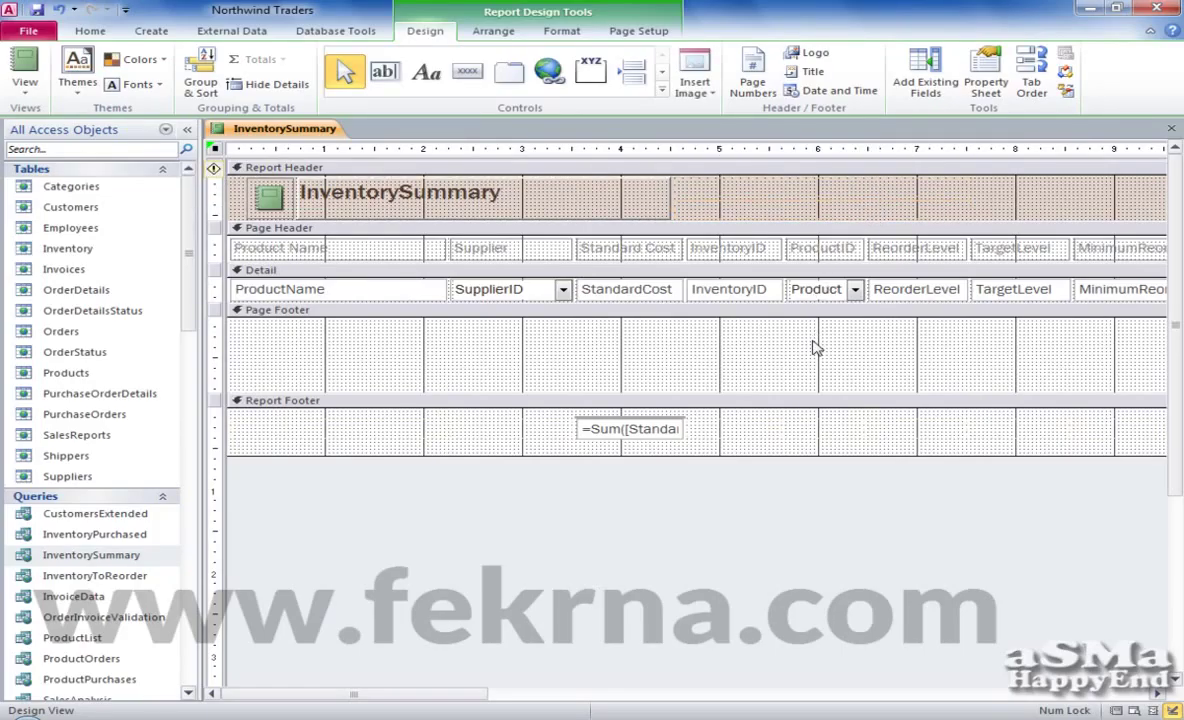
right_click(300, 129)
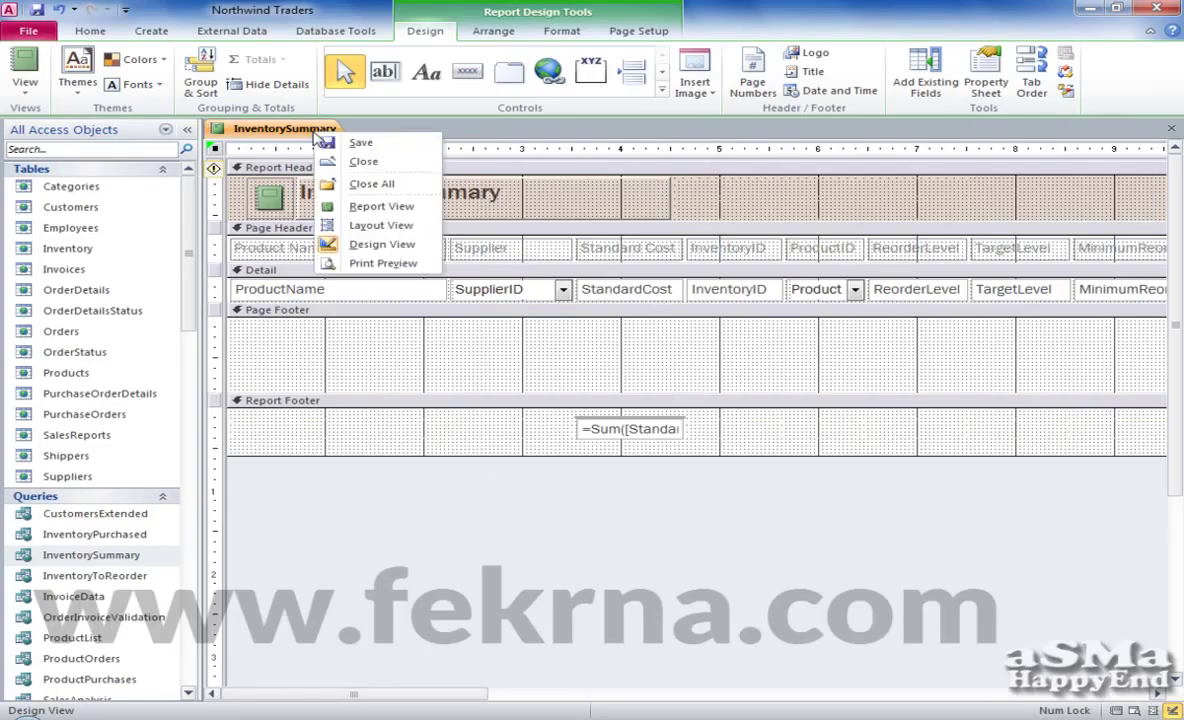
left_click(378, 206)
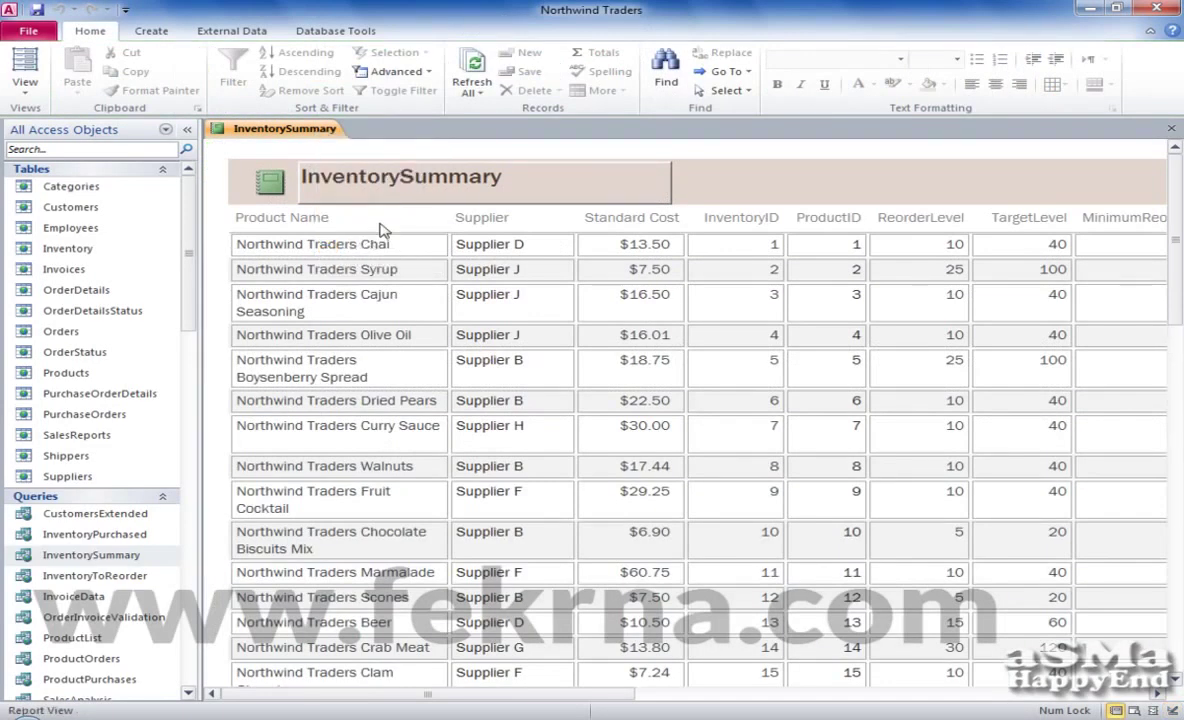
In Layout view, fill the page header section behind the column headings with a light theme tint
right_click(306, 136)
left_click(357, 225)
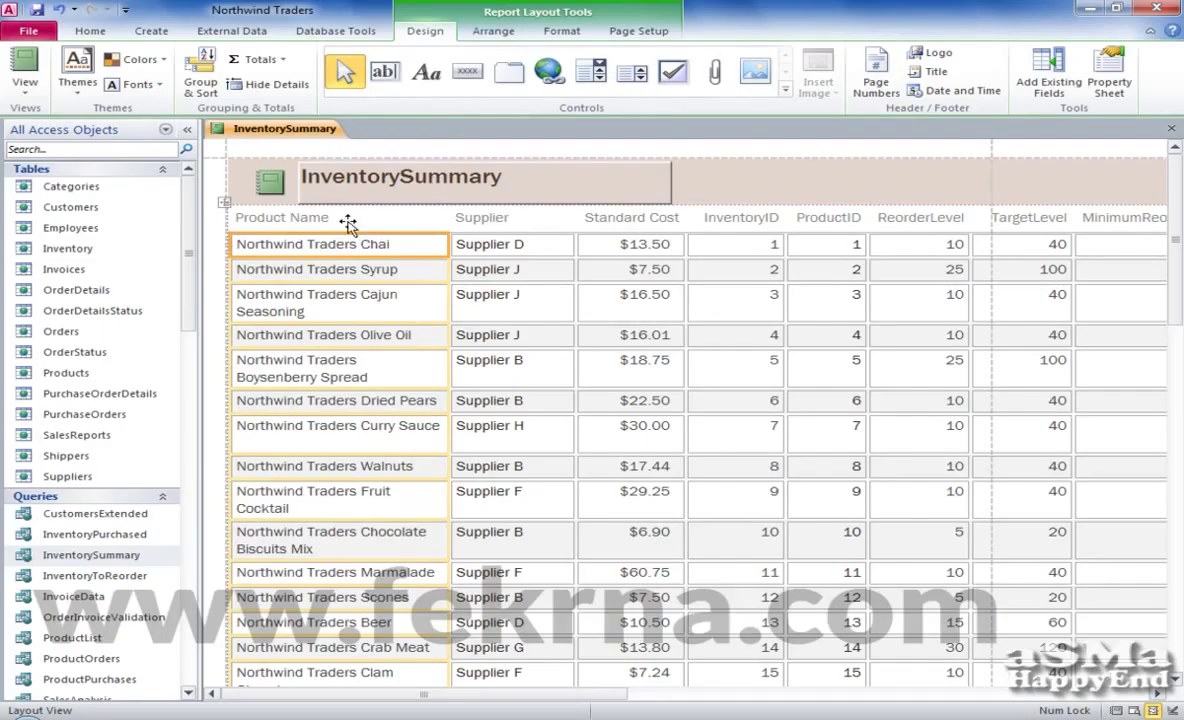
left_click(213, 225)
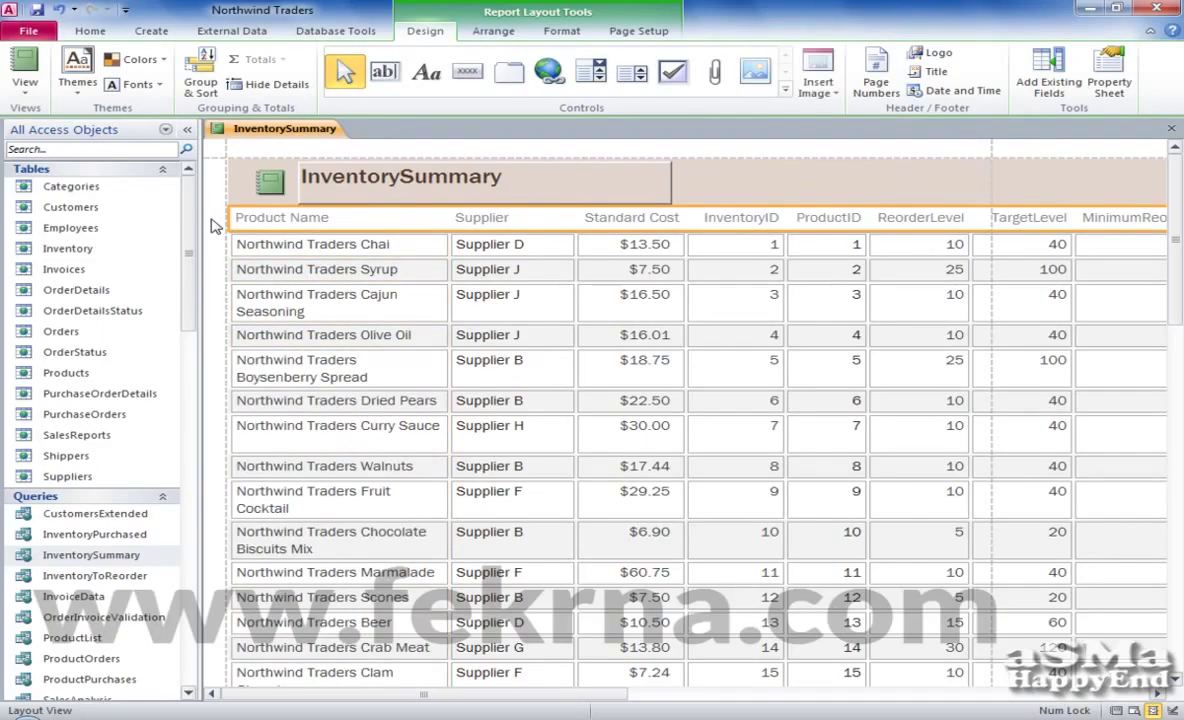
left_click(213, 225)
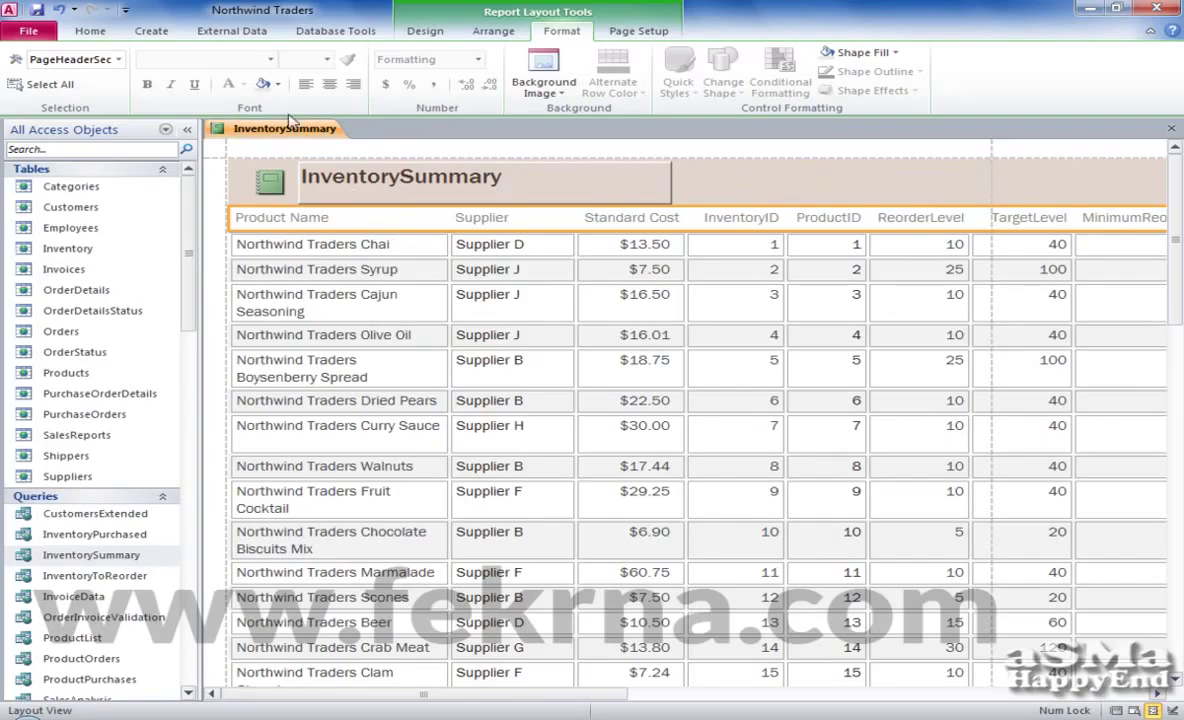
left_click(277, 84)
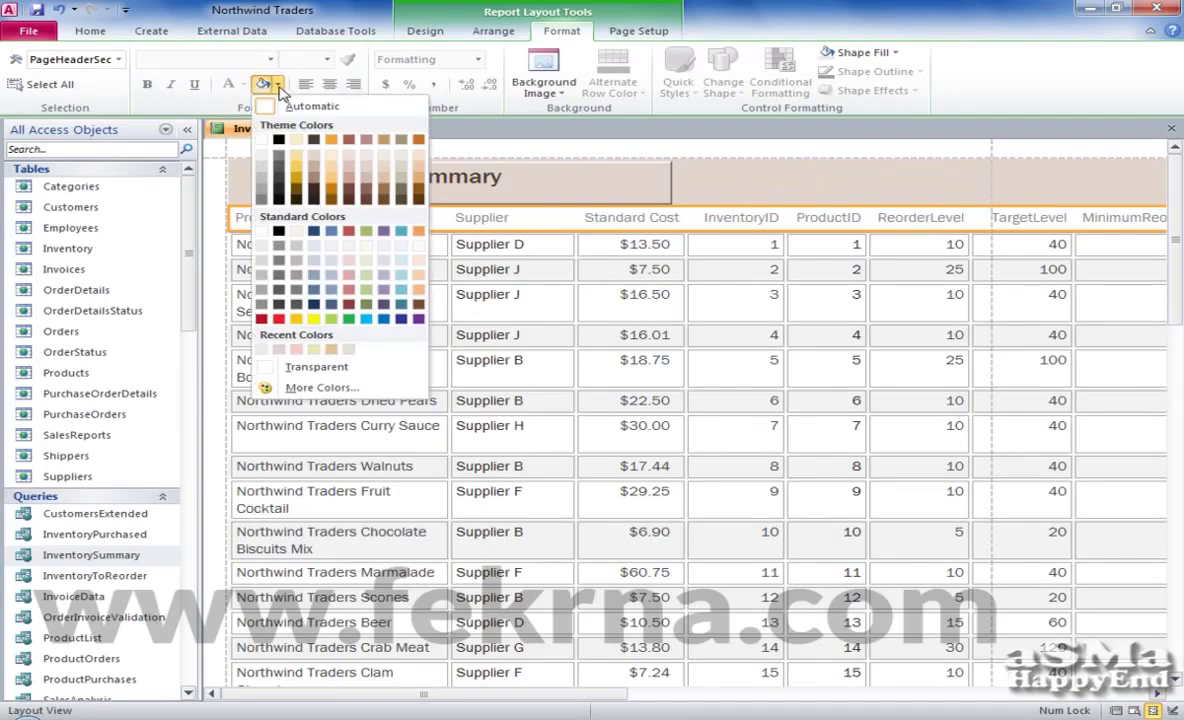
left_click(366, 150)
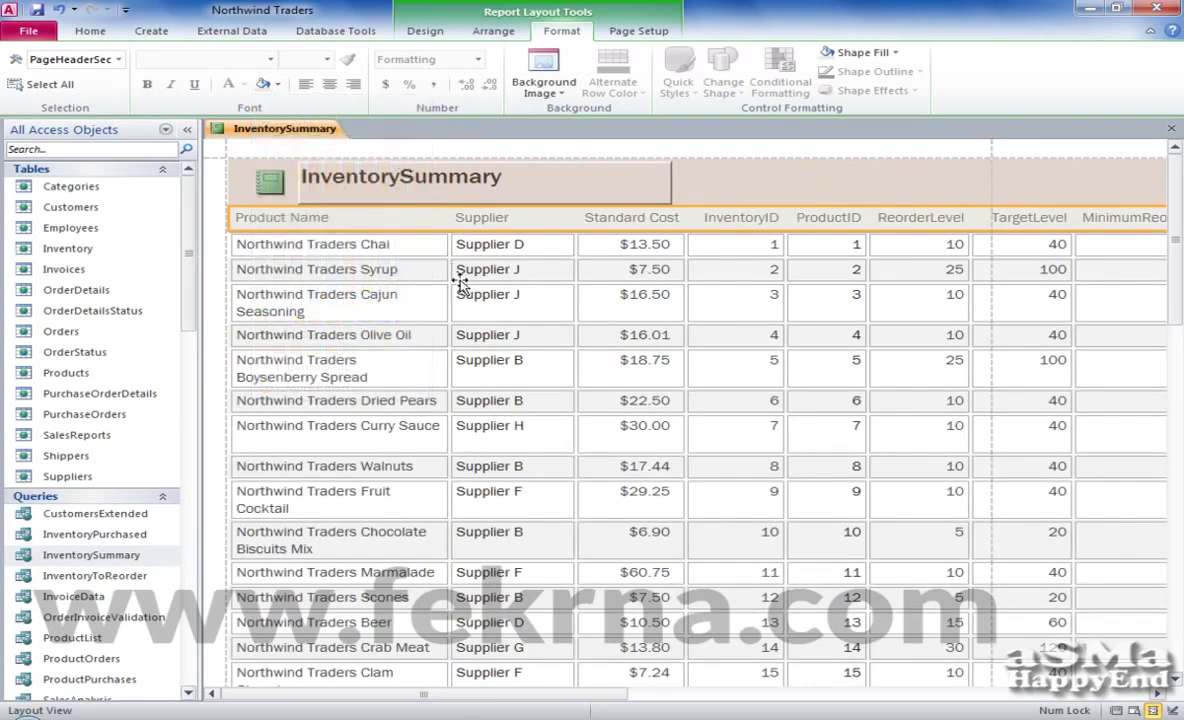
Group the InventorySummary report's records by the SupplierID field
left_click(462, 275)
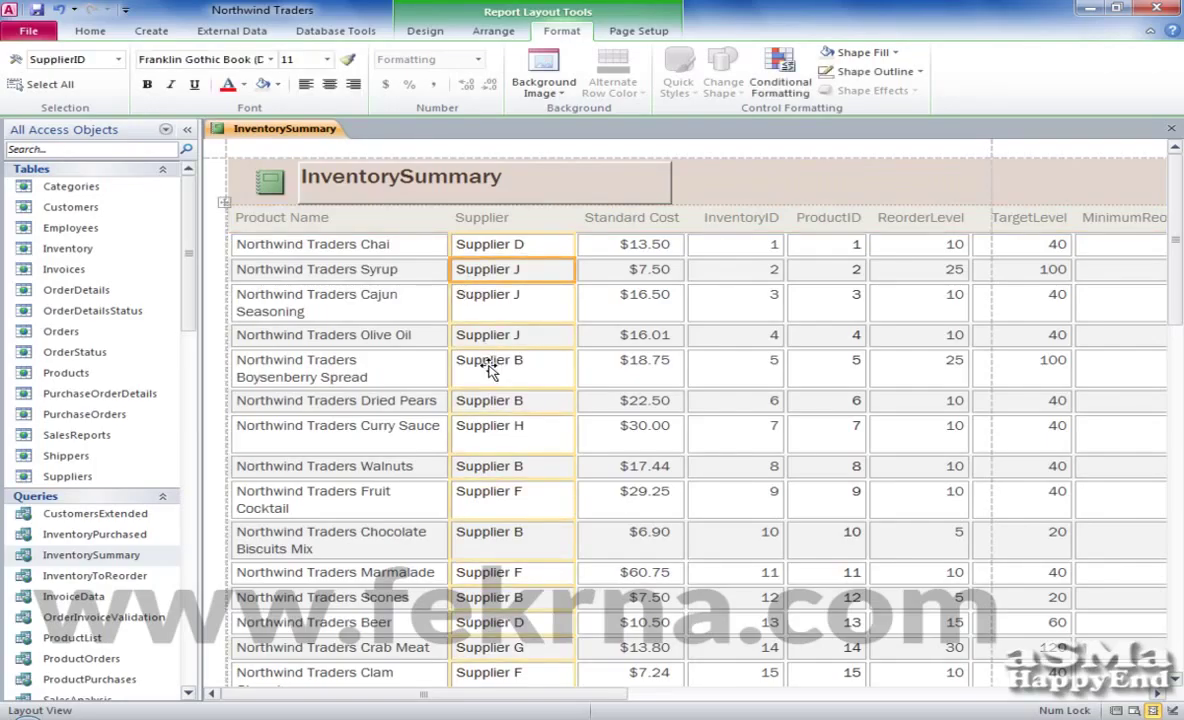
left_click(510, 247)
left_click(510, 274)
left_click(510, 306)
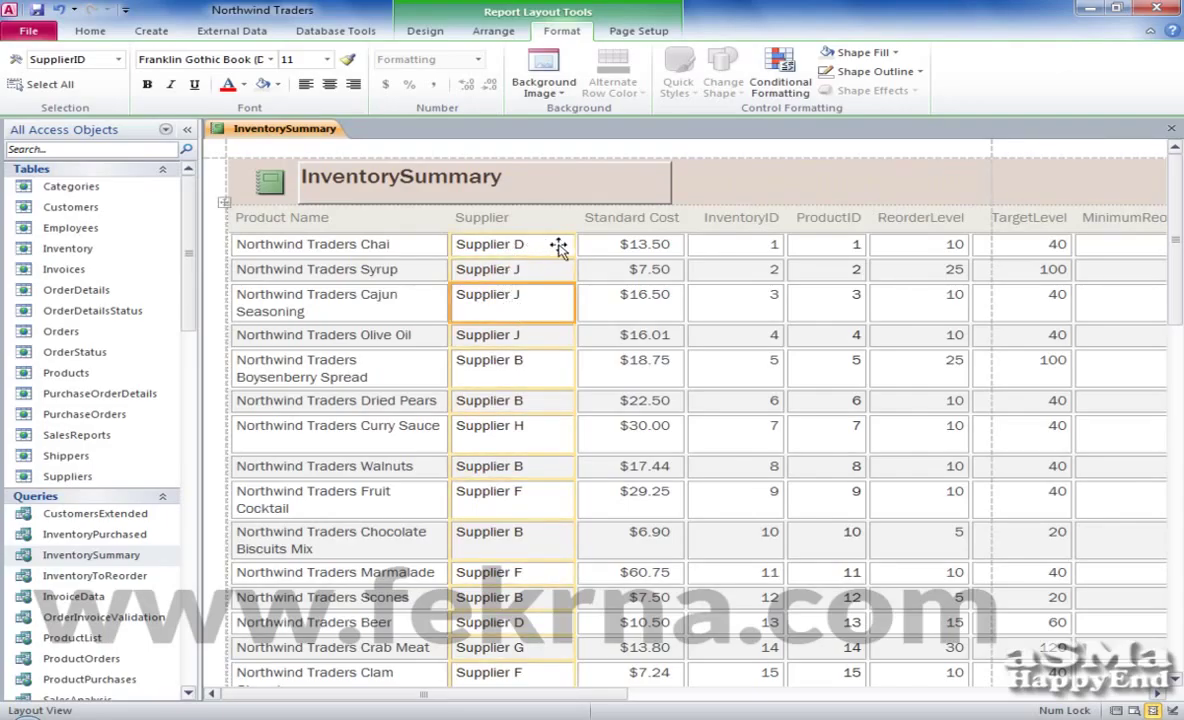
scroll(521, 566, "down", 1)
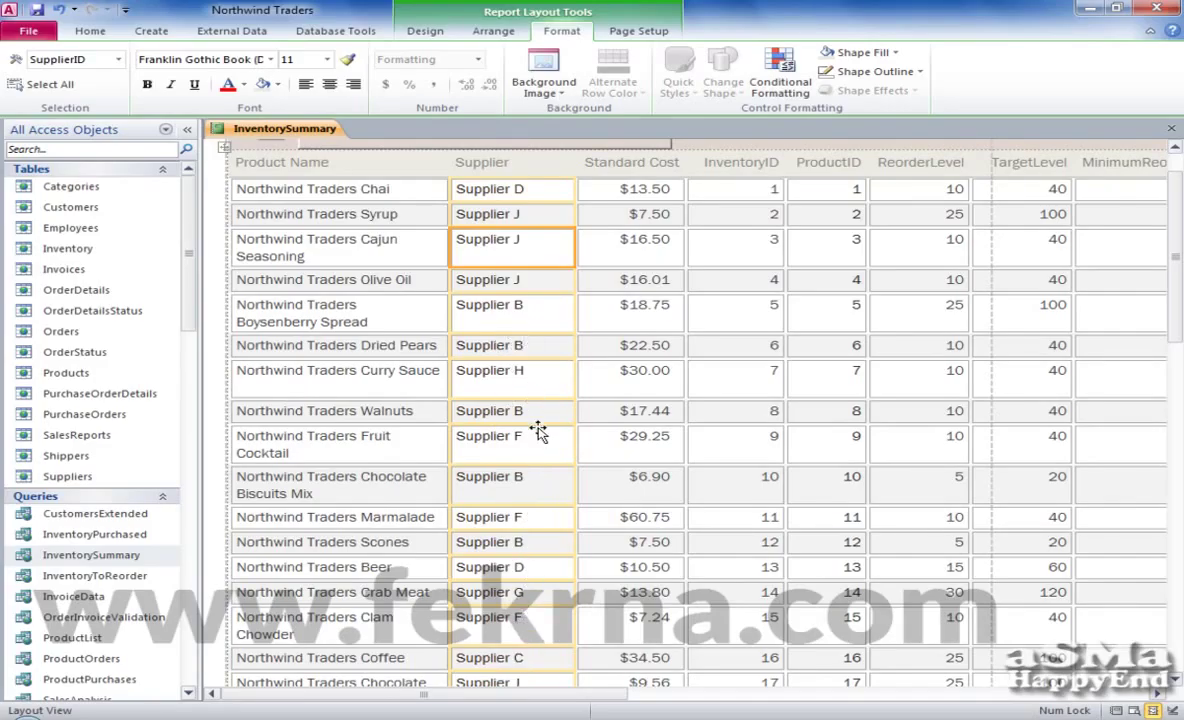
scroll(538, 430, "up", 1)
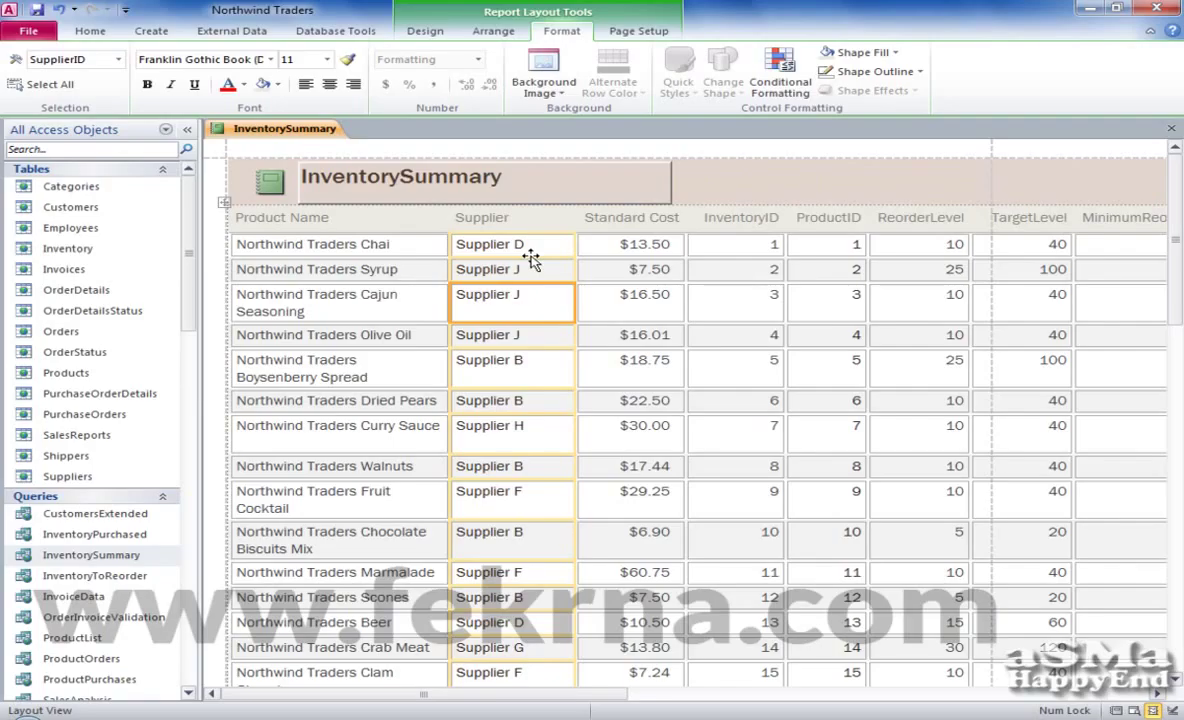
left_click(428, 32)
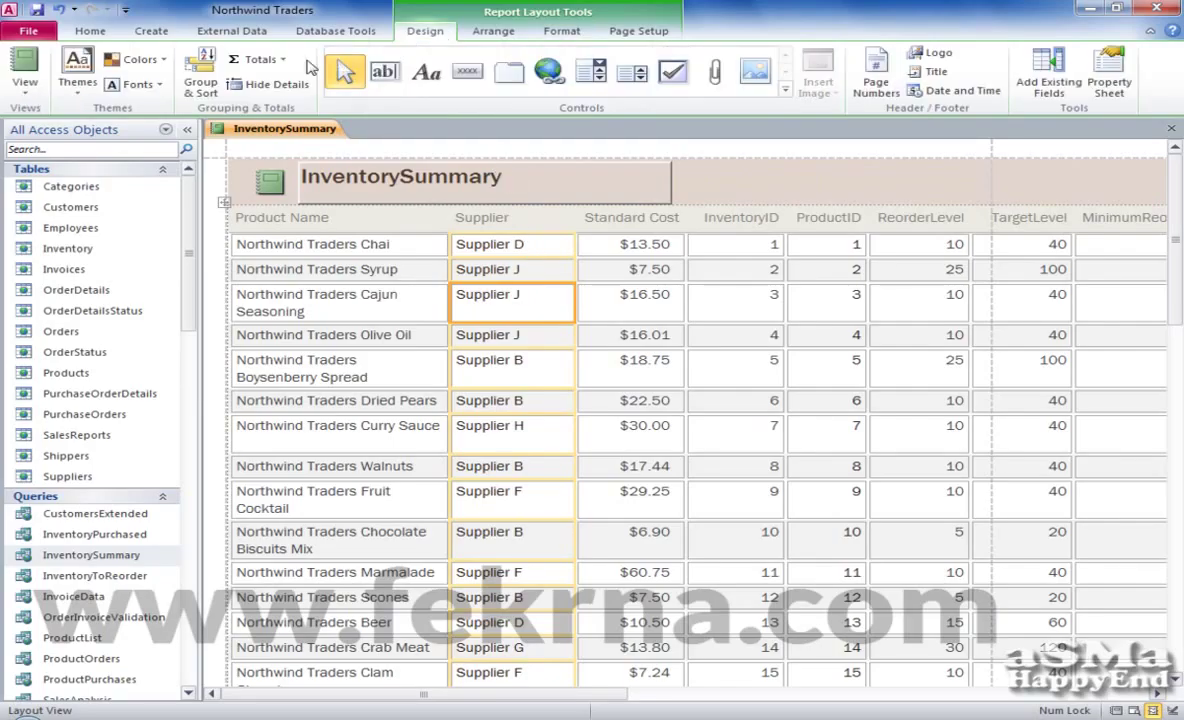
left_click(198, 86)
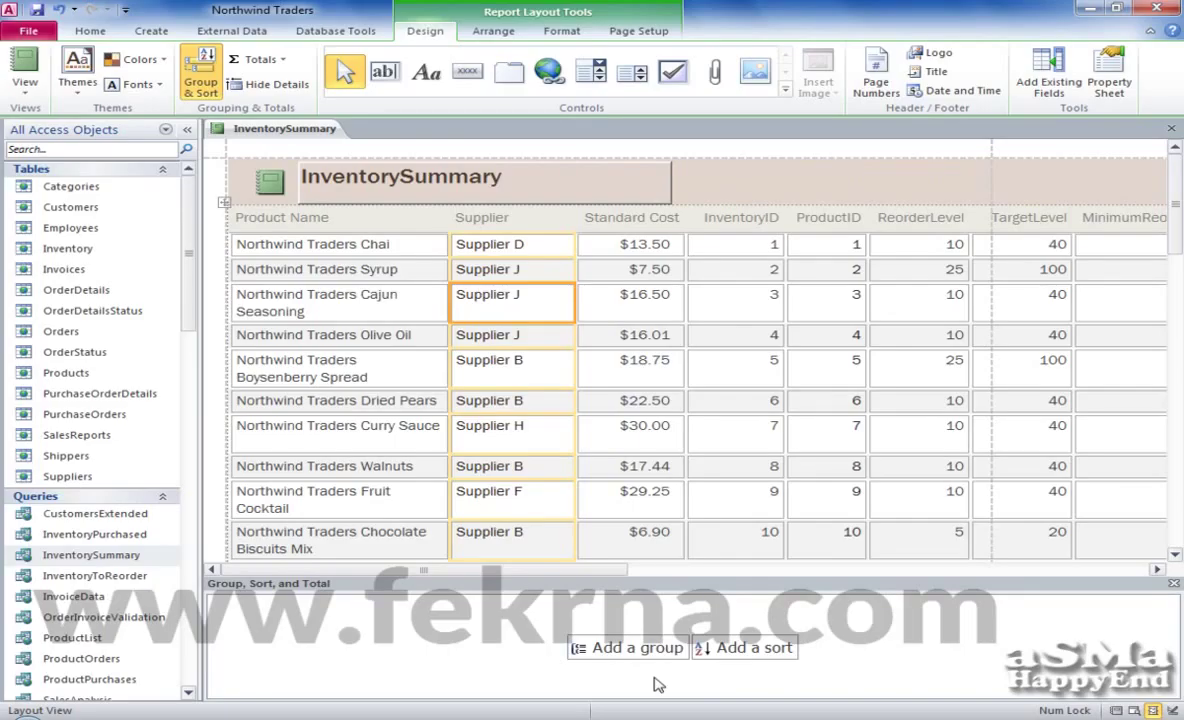
left_click(626, 647)
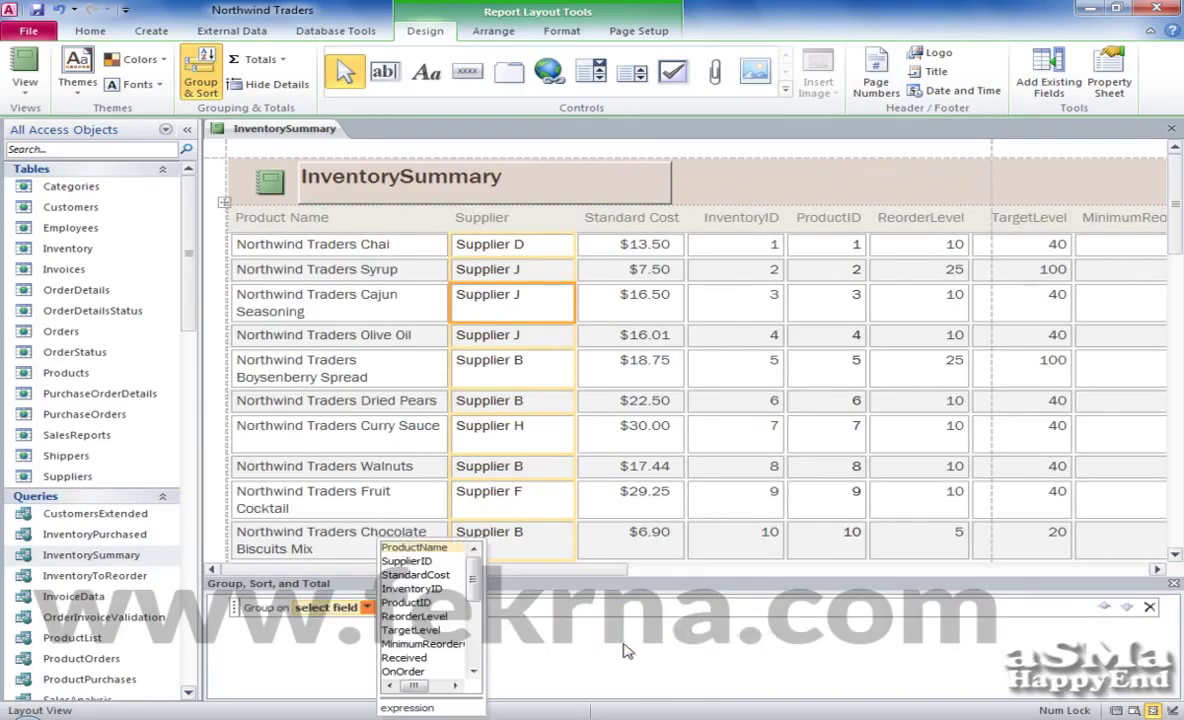
left_click(436, 563)
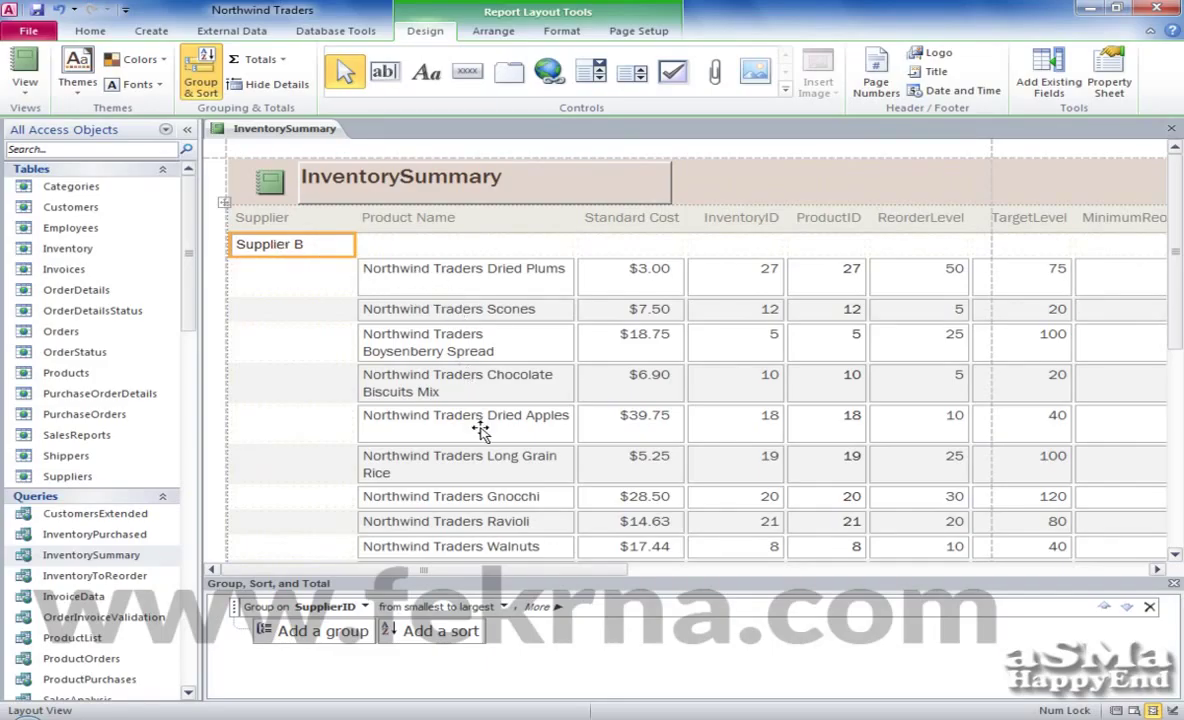
Within the supplier groups, sort the records by StandardCost from smallest to largest, and check the order in the Standard Cost column
scroll(1176, 346, "down", 2)
scroll(1176, 346, "down", 10)
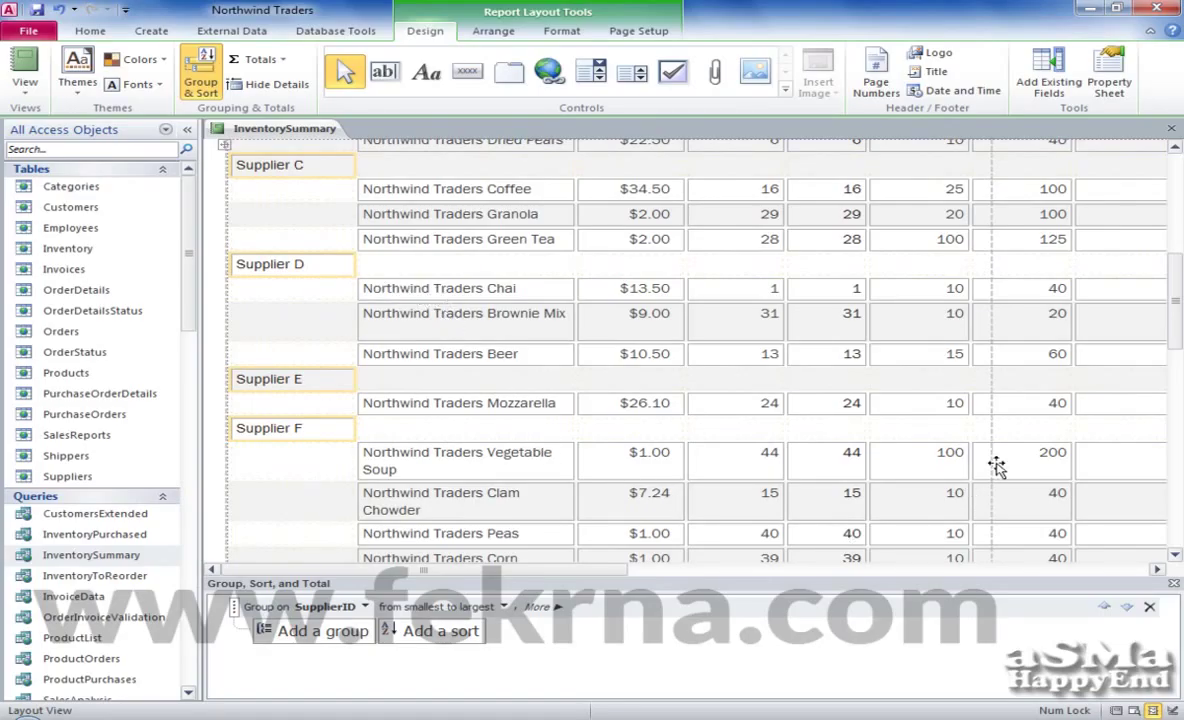
scroll(1177, 300, "up", 5)
scroll(1178, 265, "up", 5)
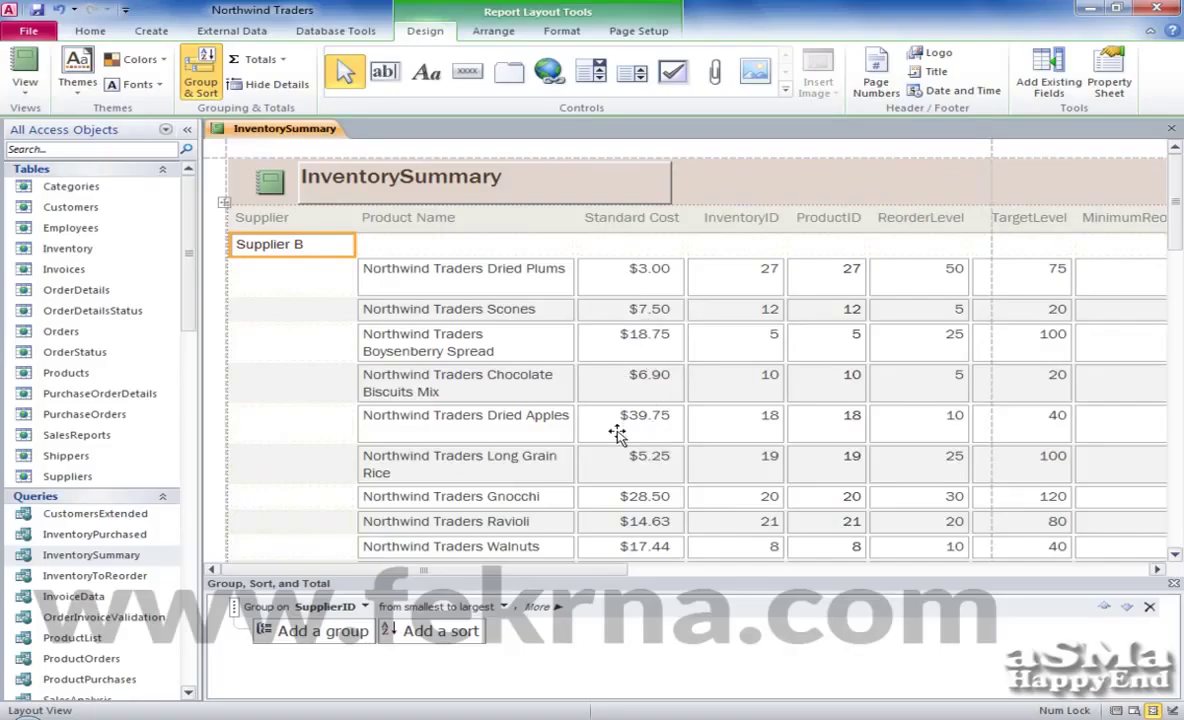
left_click(465, 640)
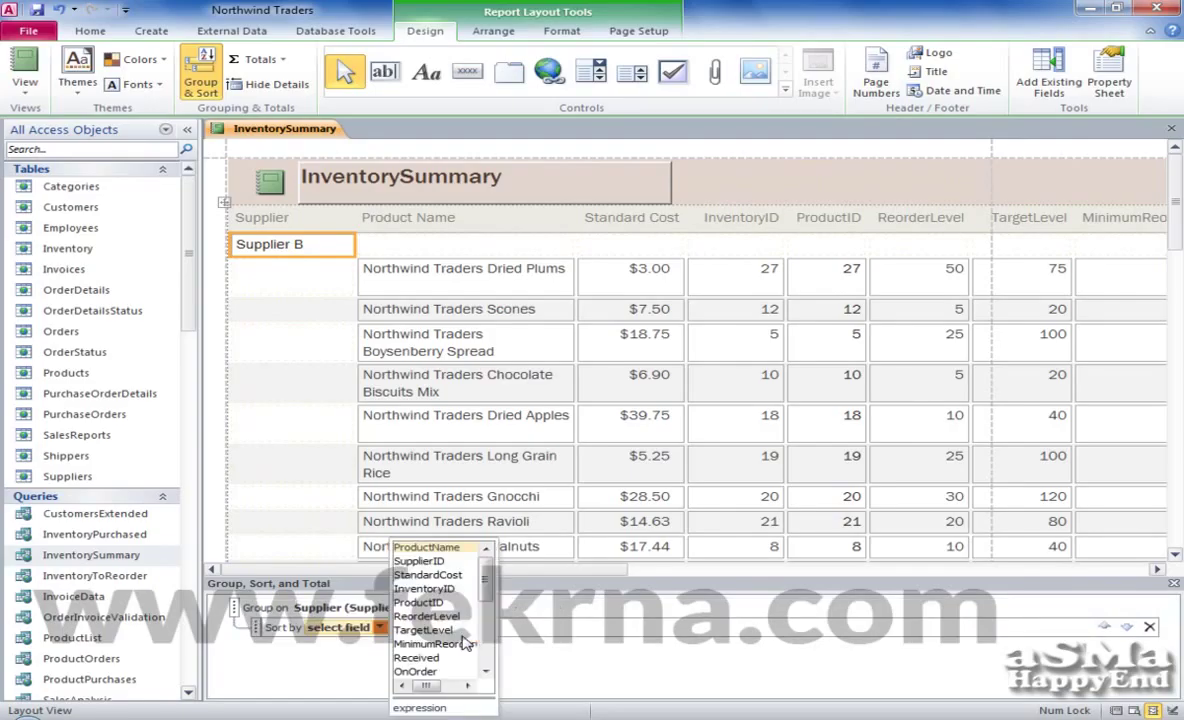
left_click(458, 575)
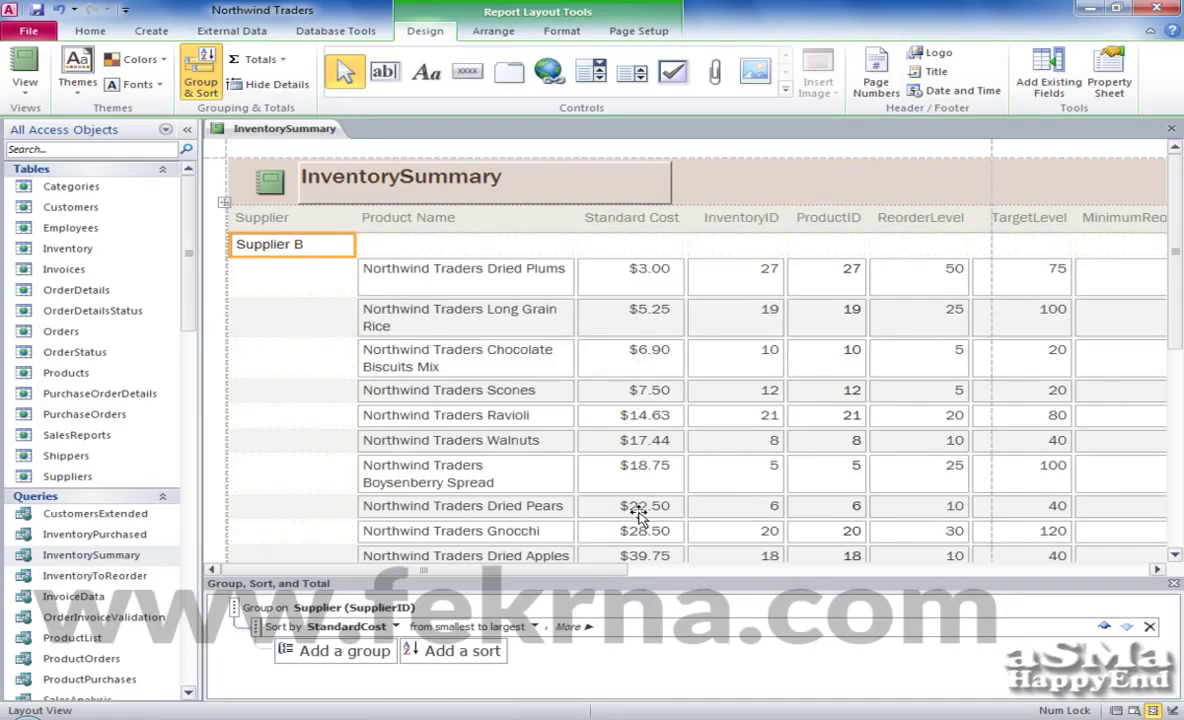
left_click(505, 626)
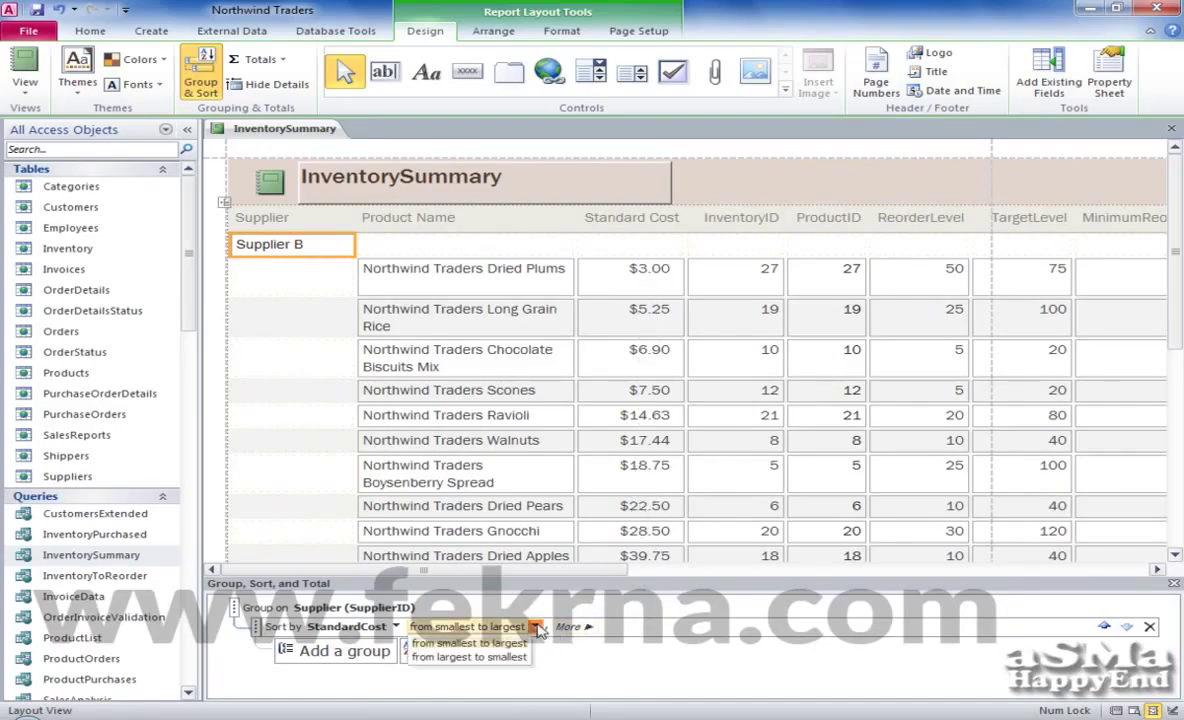
left_click(500, 588)
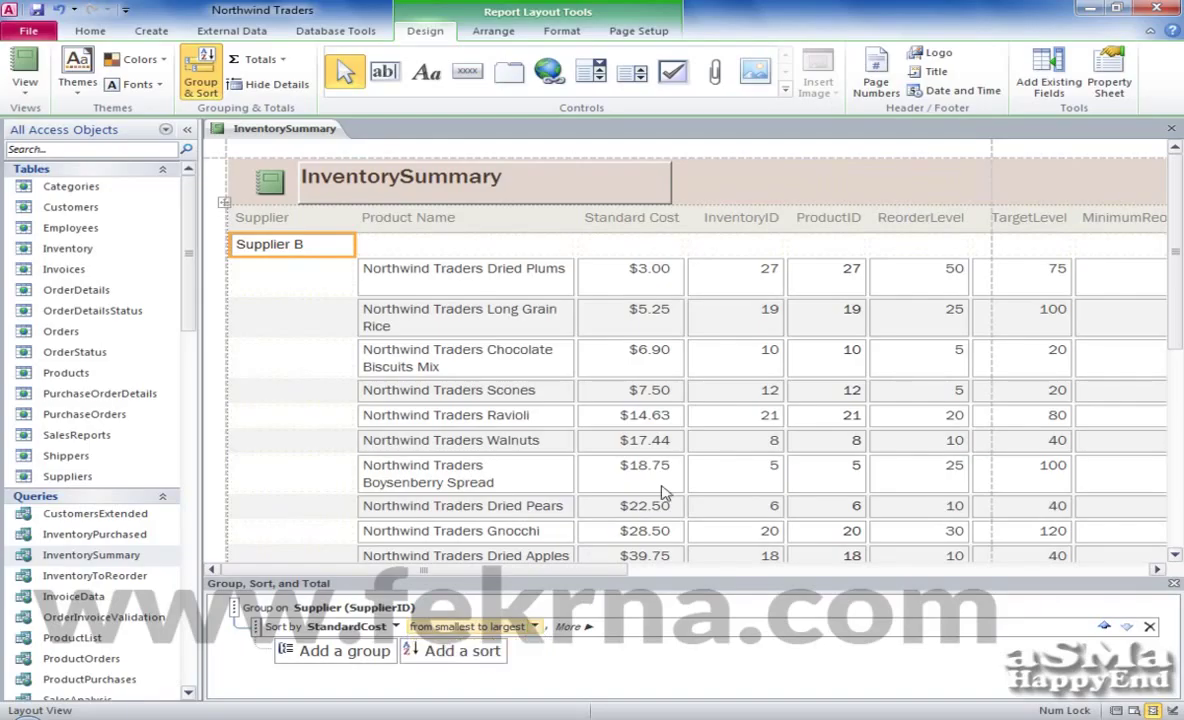
left_click(660, 335)
scroll(642, 346, "down", 5)
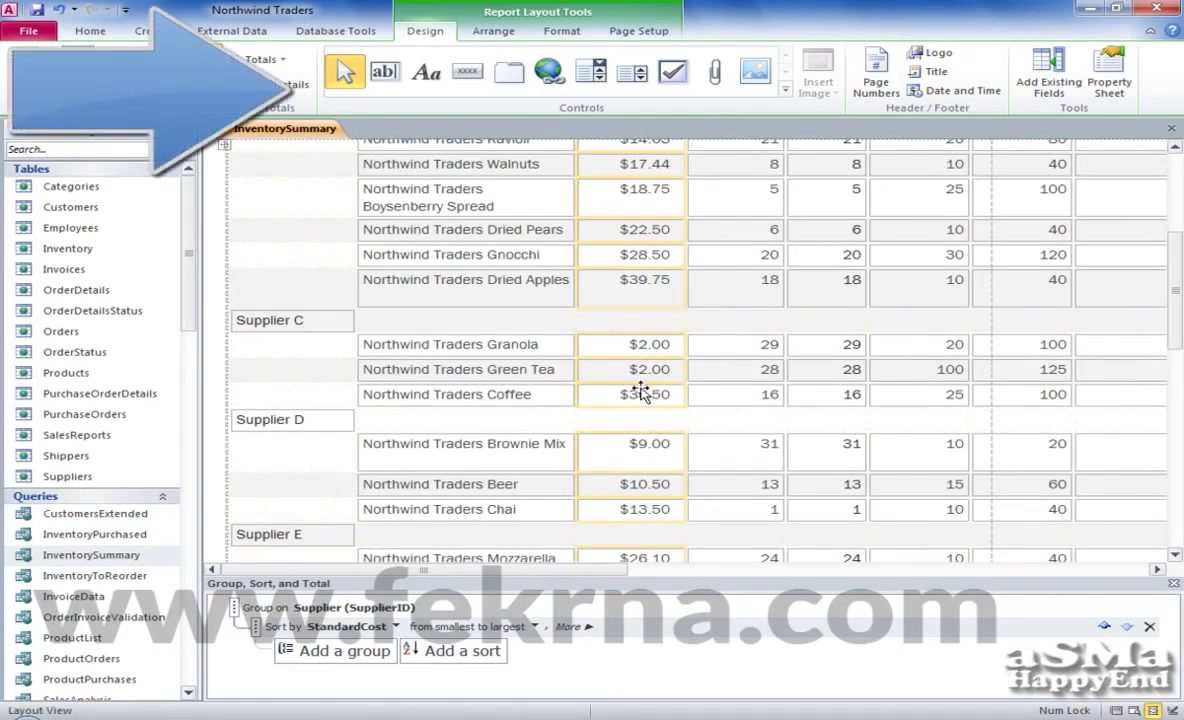
scroll(641, 392, "up", 5)
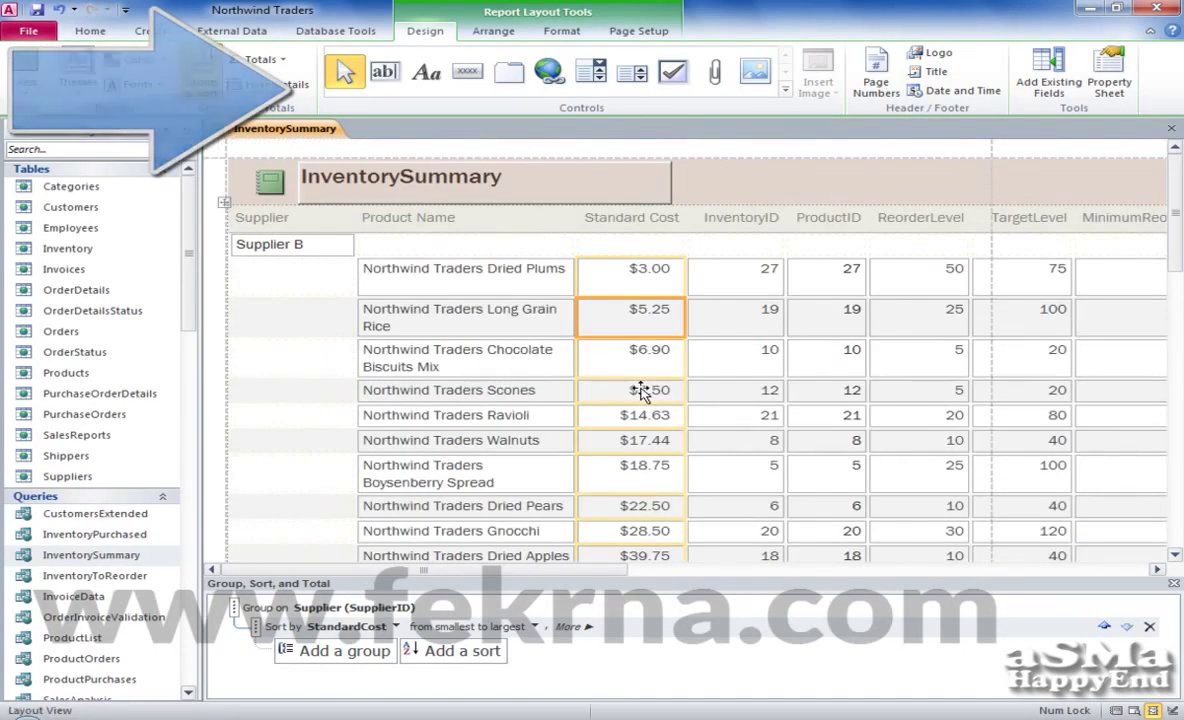
scroll(641, 392, "down", 5)
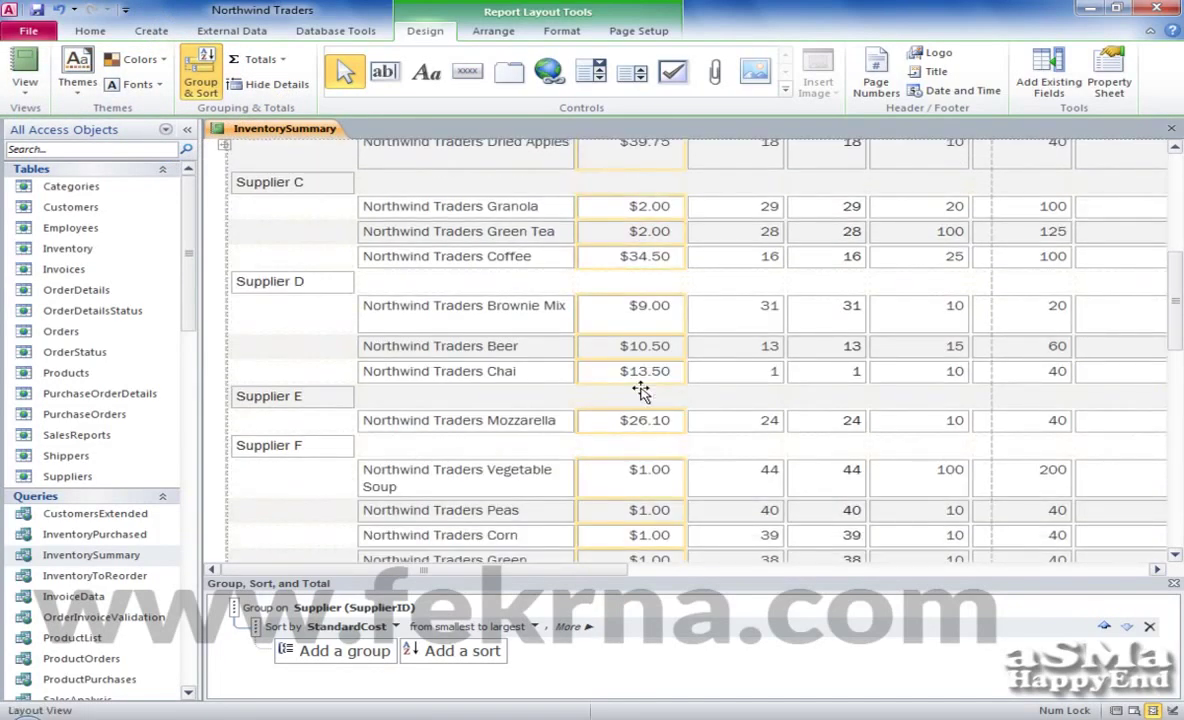
Set the StandardCost sort level to keep the whole group together on one page, and check the supplier groups
left_click(520, 305)
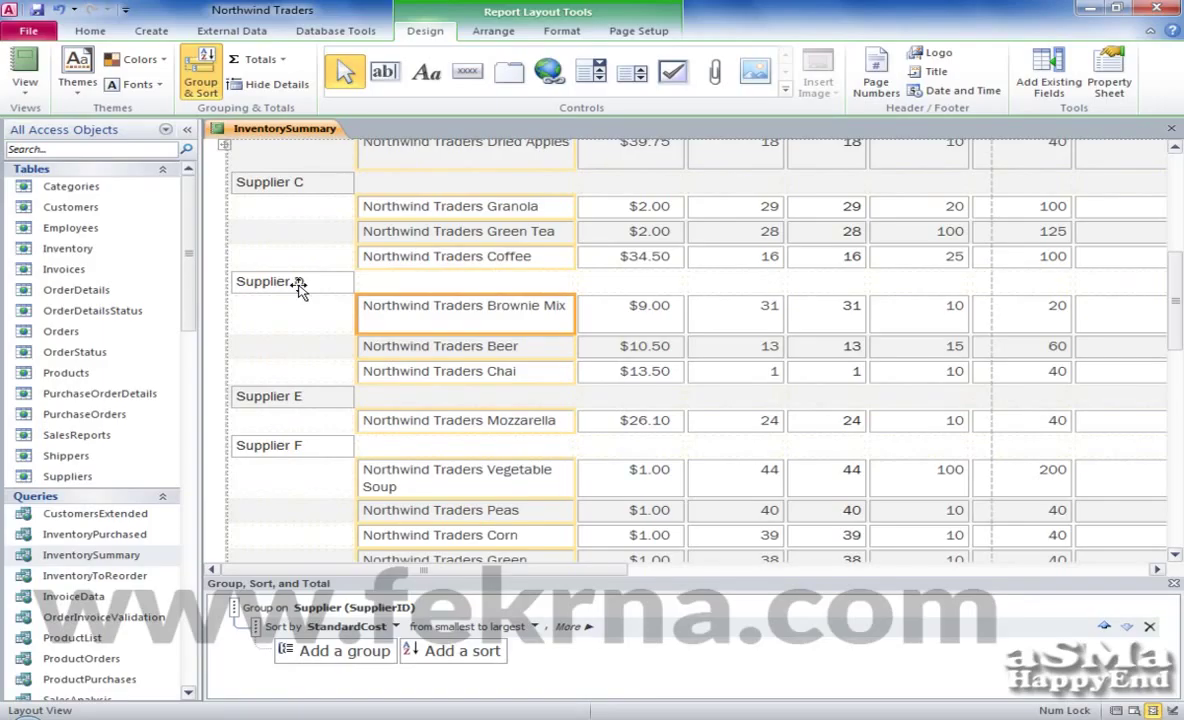
left_click(570, 627)
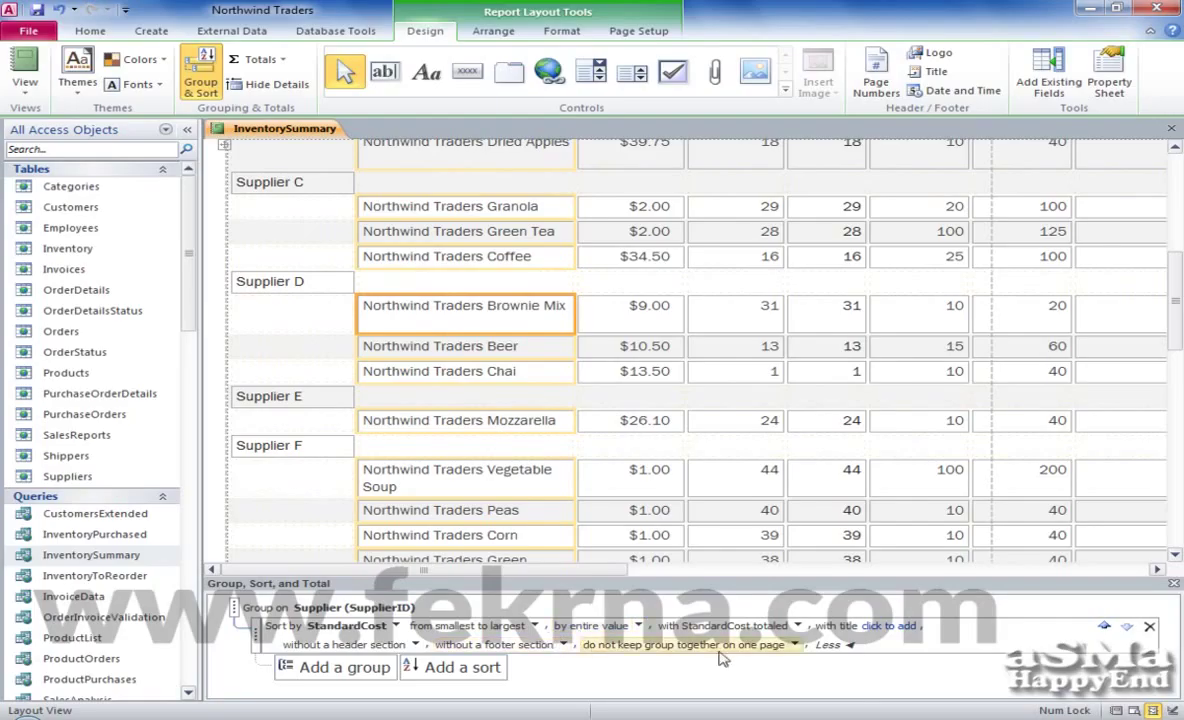
left_click(796, 645)
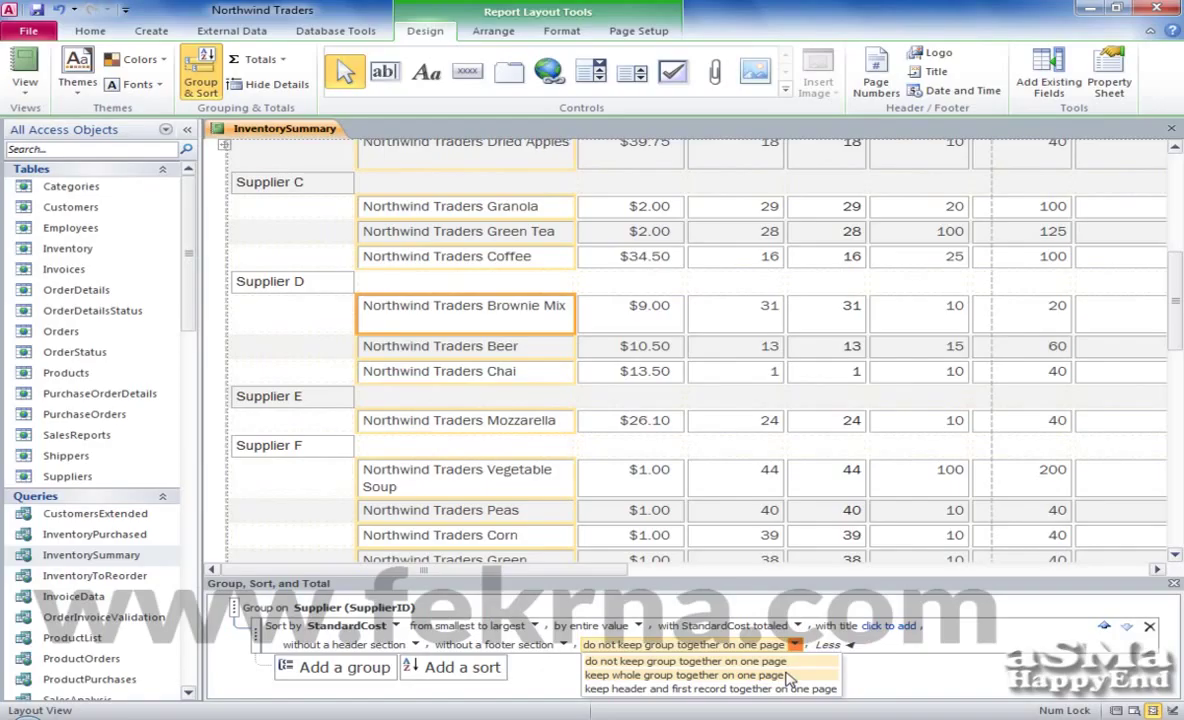
left_click(787, 676)
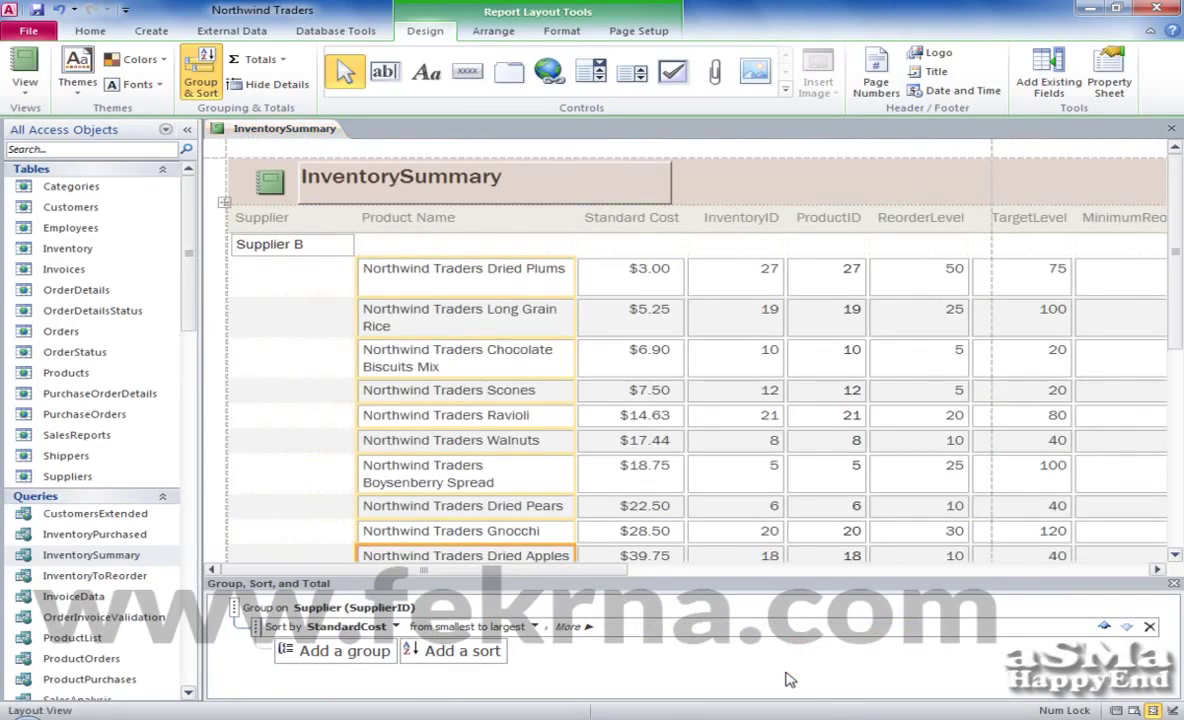
left_click_drag(1175, 252, 1175, 317)
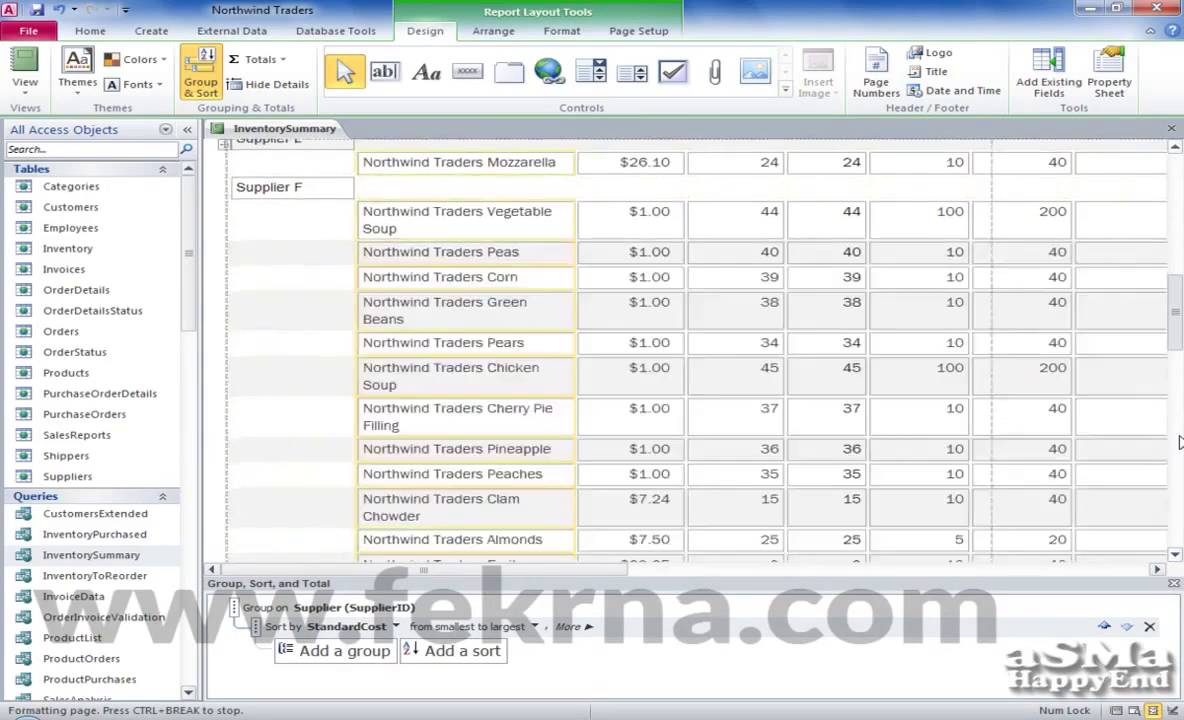
scroll(476, 246, "up", 1)
scroll(476, 246, "up", 1)
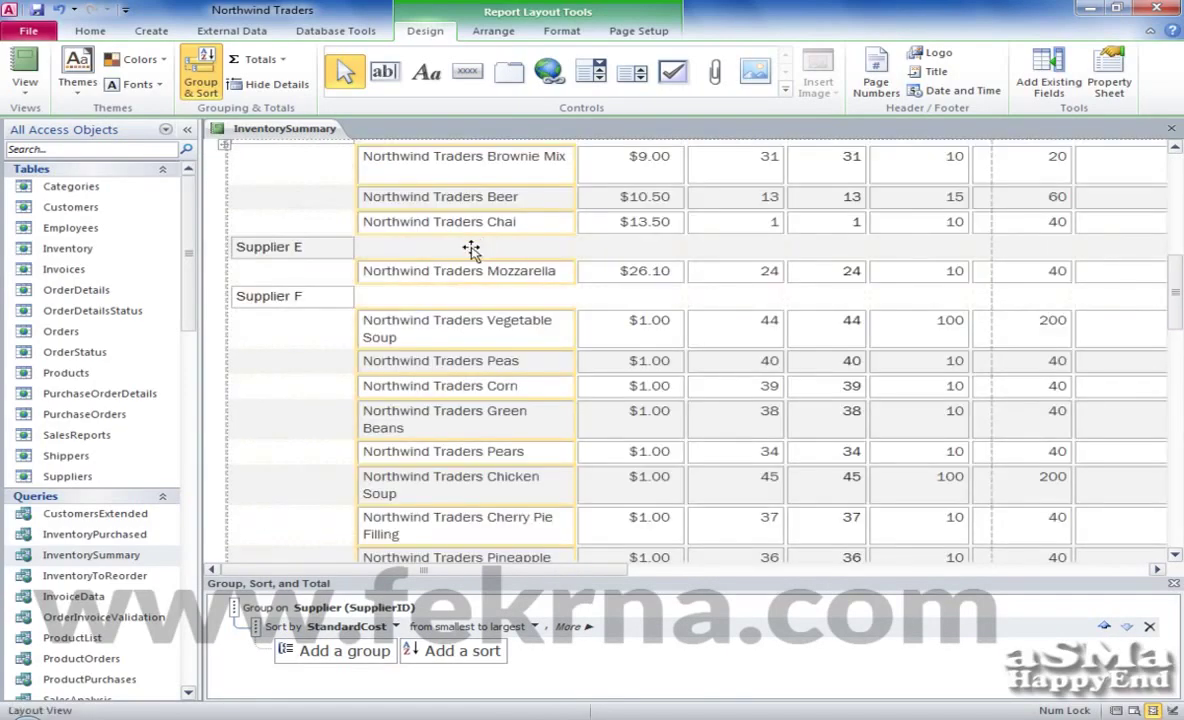
scroll(737, 190, "up", 1)
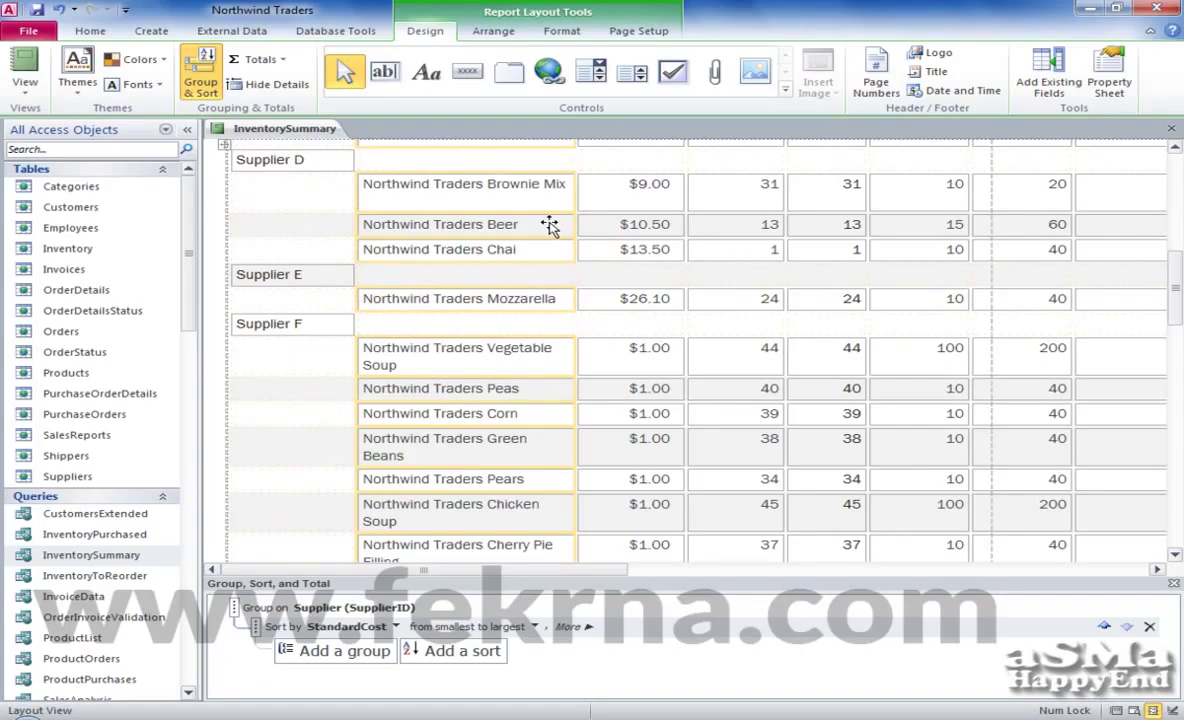
scroll(549, 226, "up", 1)
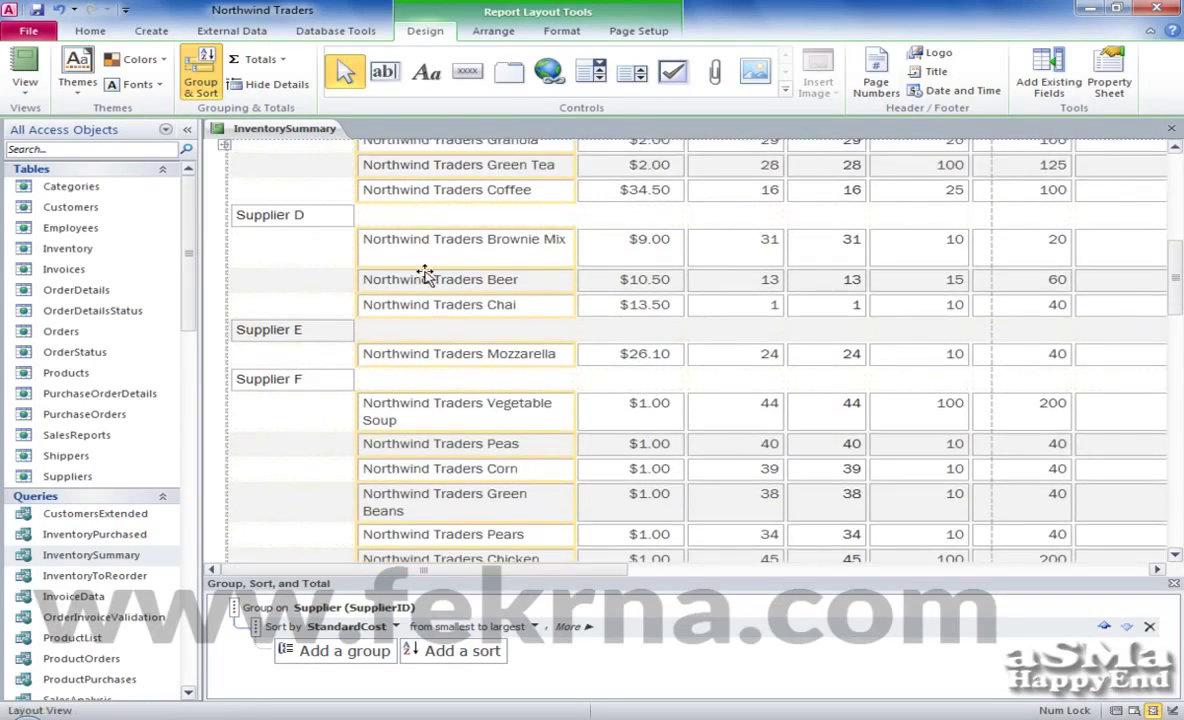
Add a Sum total for the Standard Cost column to the supplier groups
left_click(293, 222)
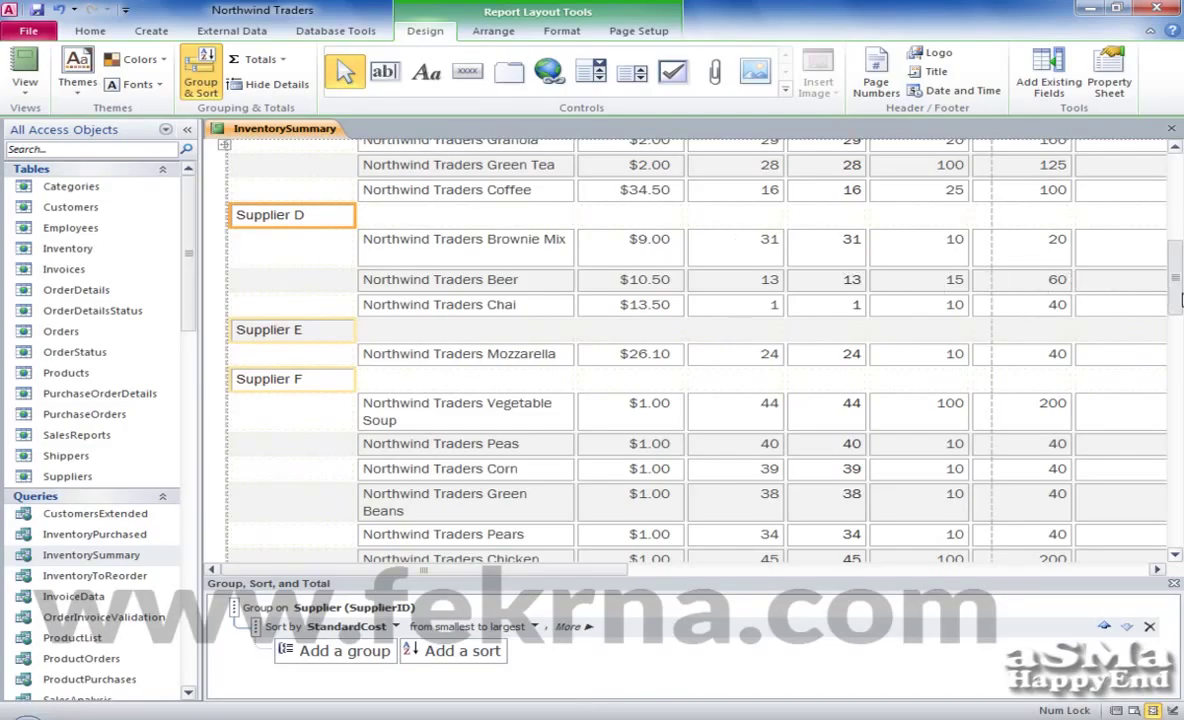
left_click_drag(1177, 272, 1180, 170)
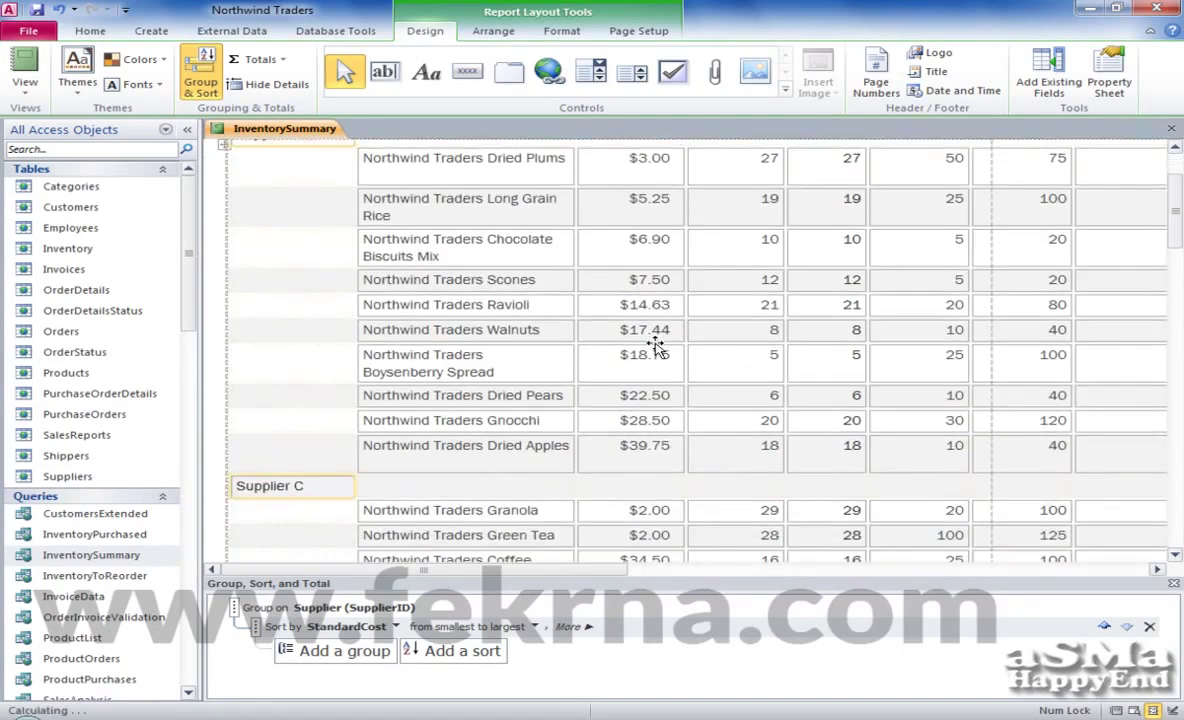
scroll(655, 347, "down", 3)
left_click(638, 486)
left_click(645, 447)
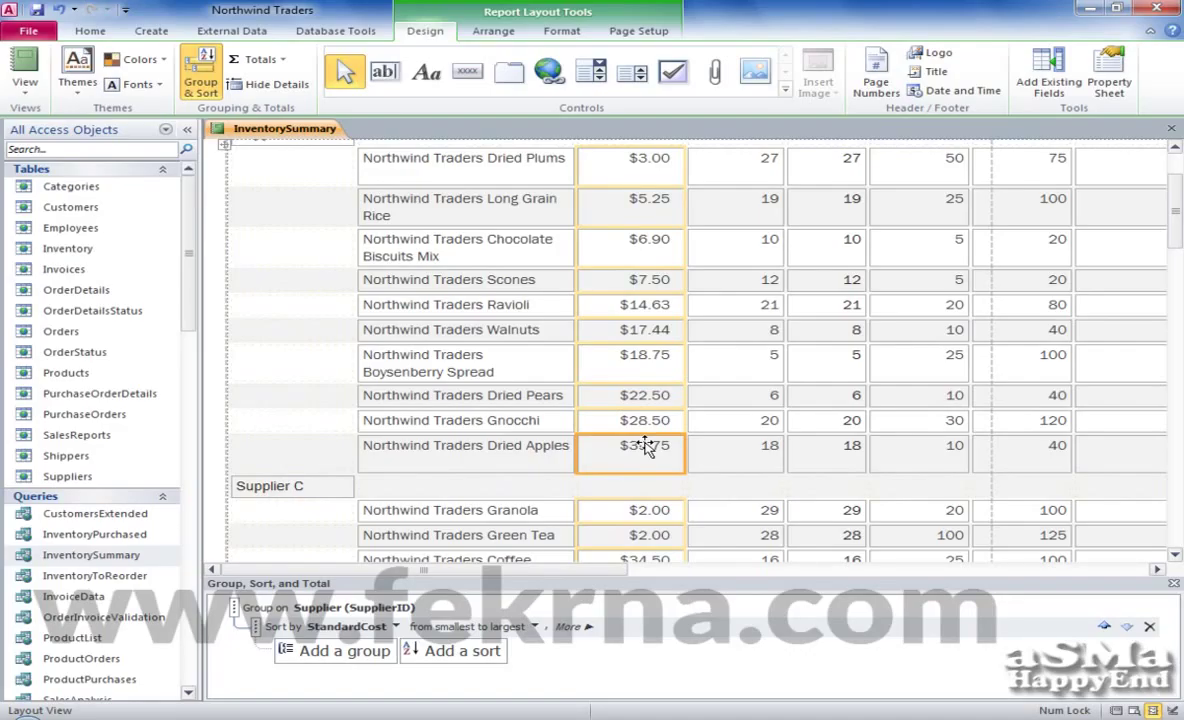
left_click(280, 61)
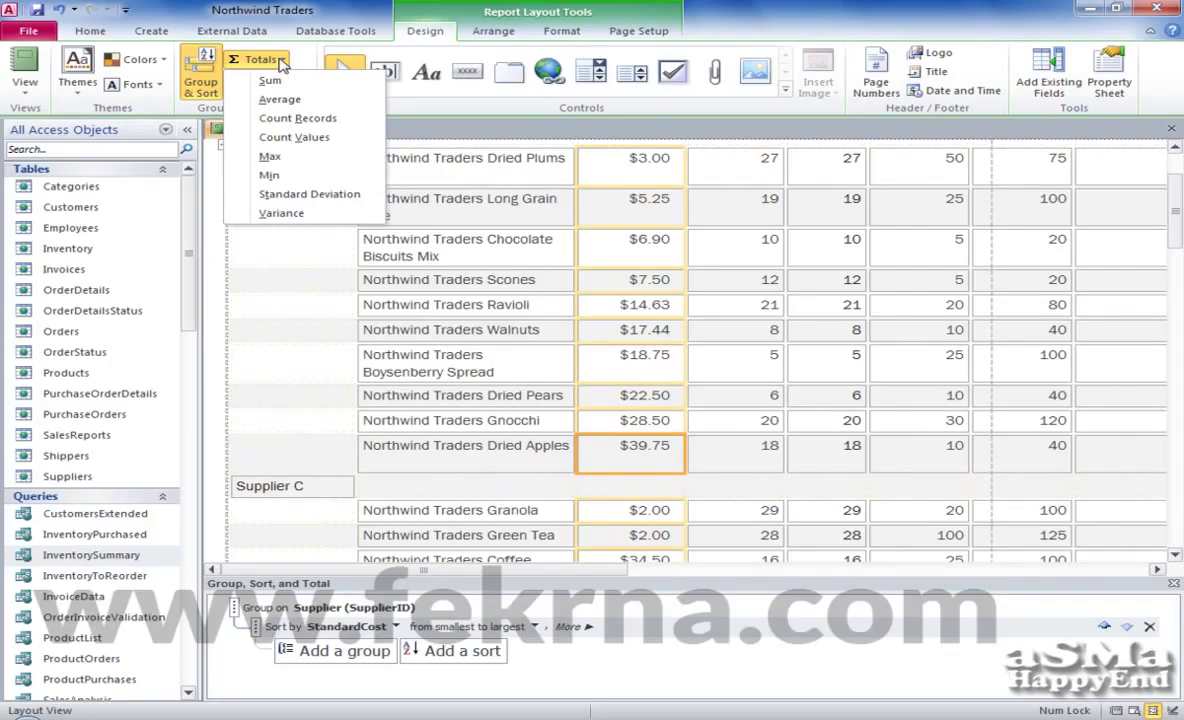
left_click(270, 80)
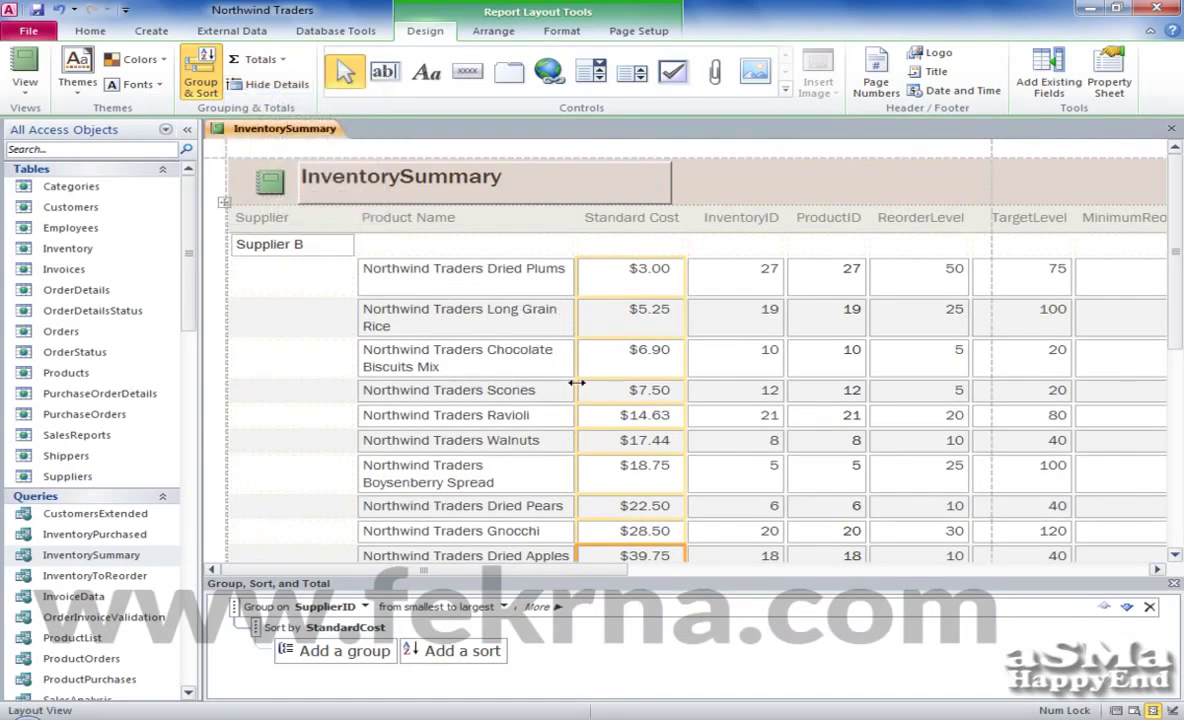
Adjust the height of the Standard Cost total boxes below the supplier groups so the full amounts fit
left_click(610, 362)
scroll(641, 380, "down", 3)
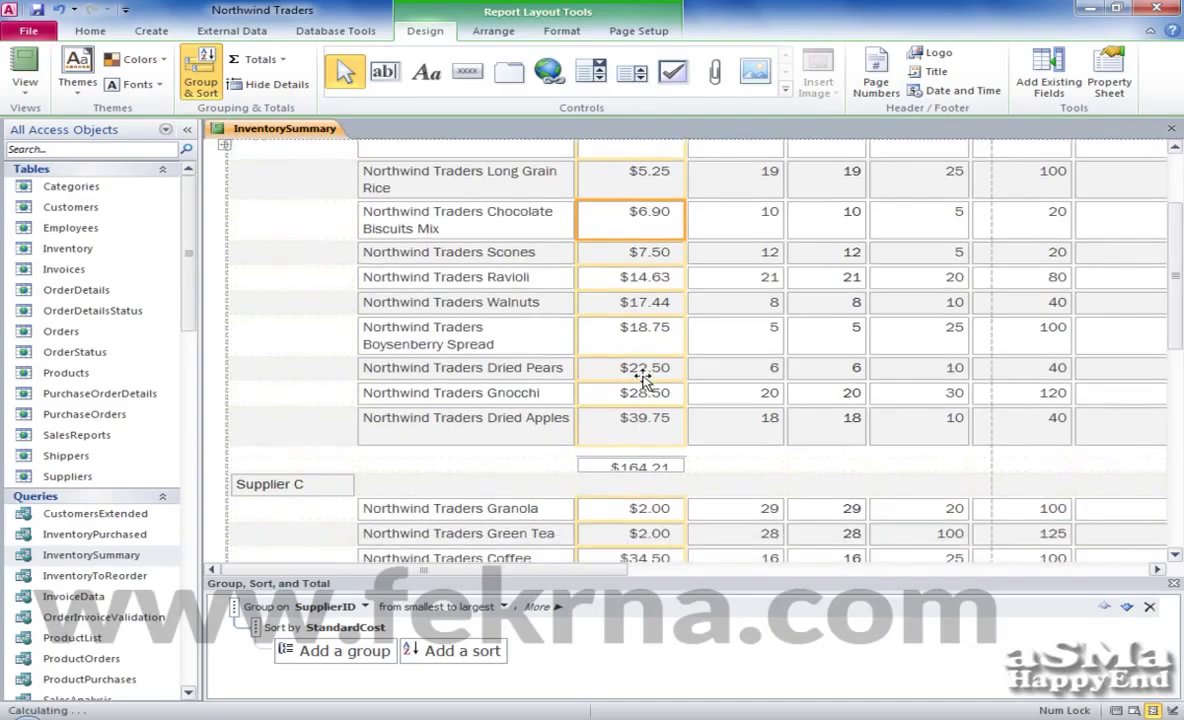
left_click(645, 466)
scroll(647, 470, "down", 7)
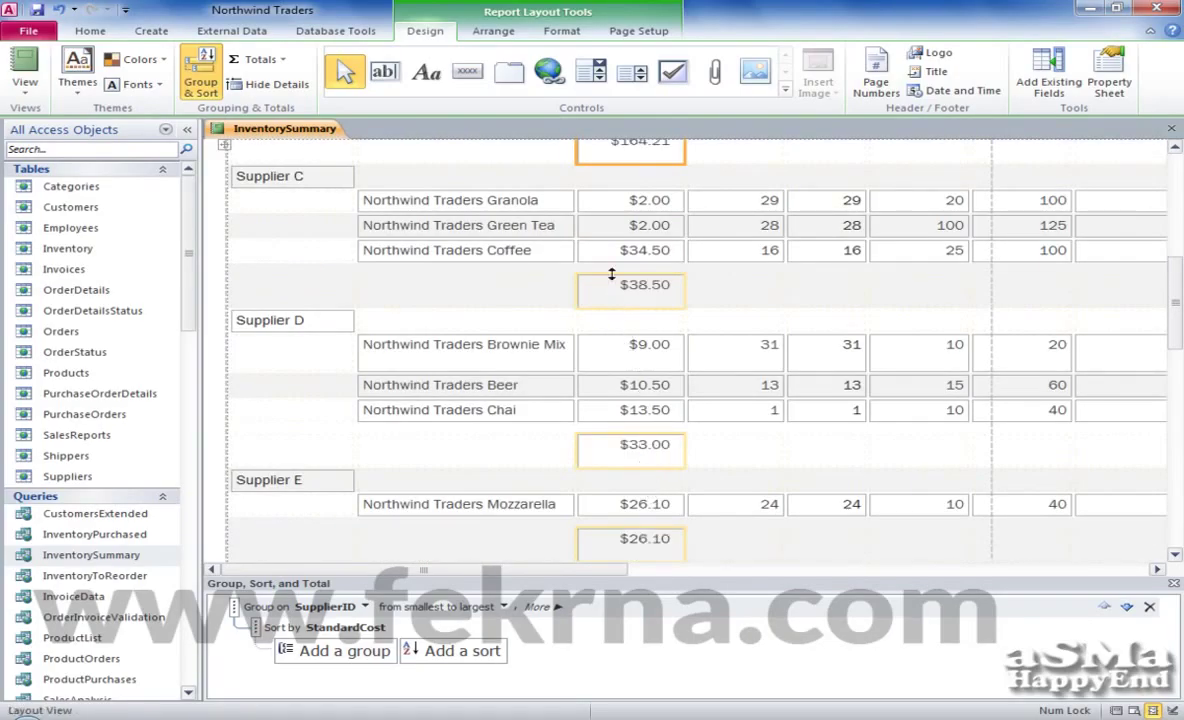
left_click(660, 299)
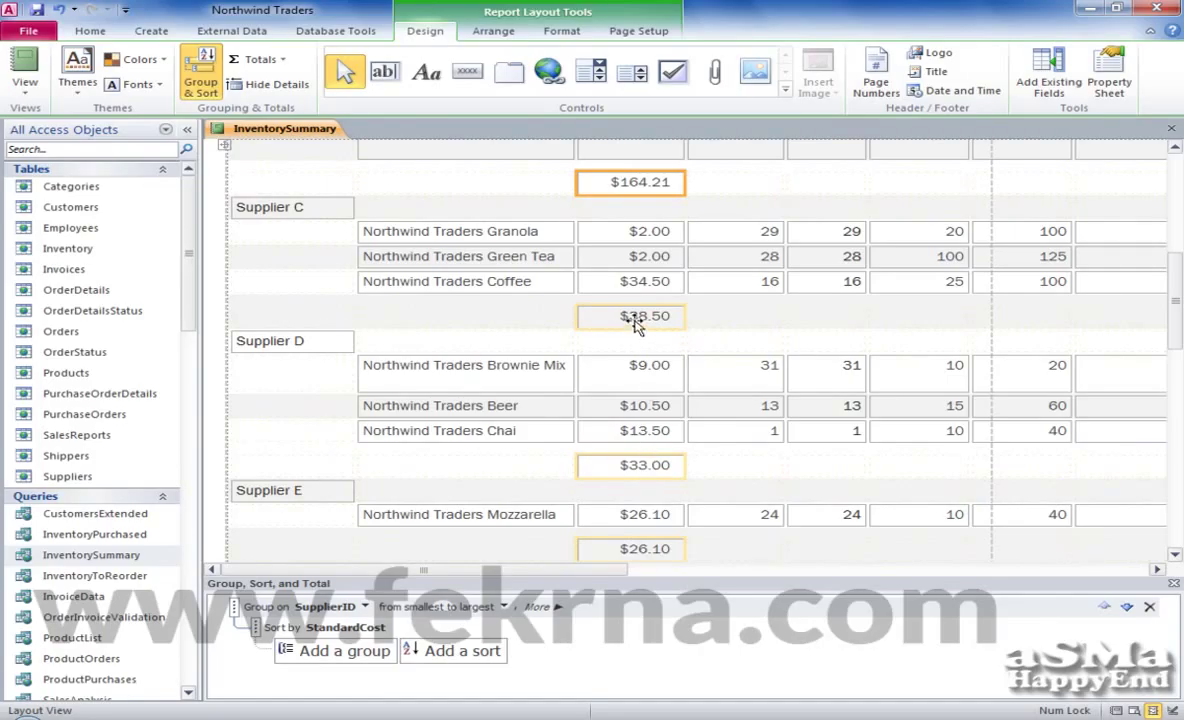
left_click(637, 470)
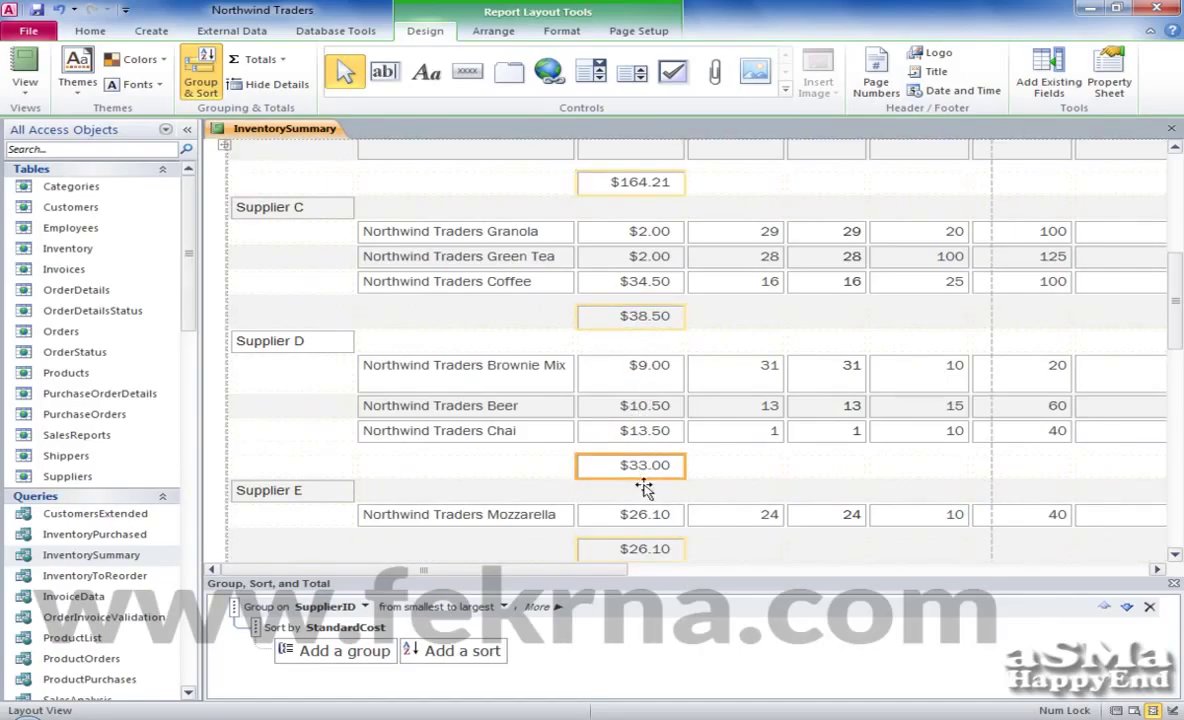
mouse_move(643, 479)
left_mouse_down()
mouse_move(642, 450)
mouse_move(642, 472)
left_mouse_up()
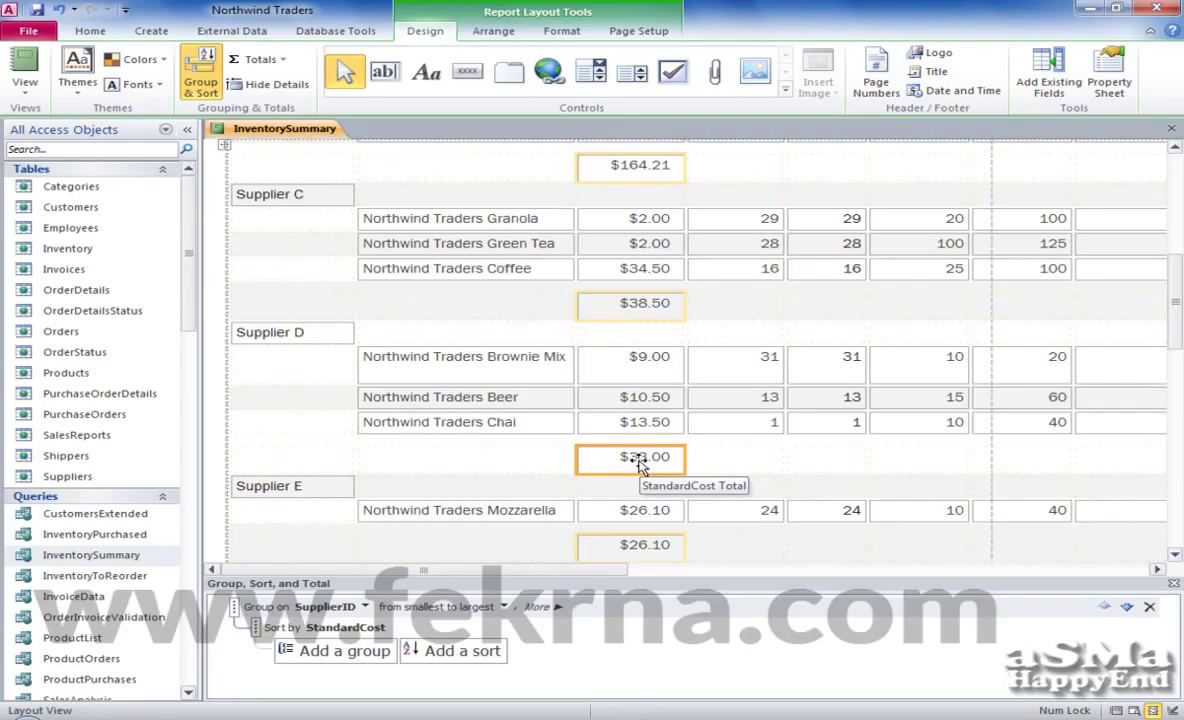
In Design View, fill the StandardCost sum box in the SupplierID footer with a light green background
scroll(640, 465, "up", 5)
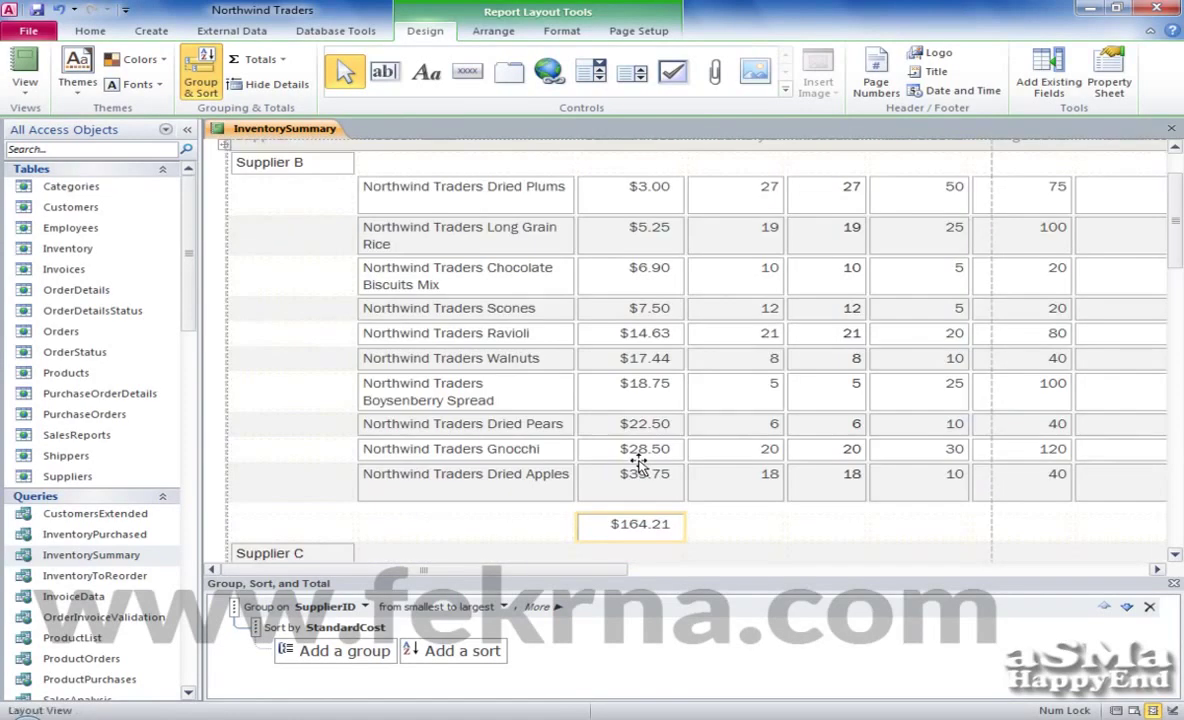
scroll(640, 463, "down", 4)
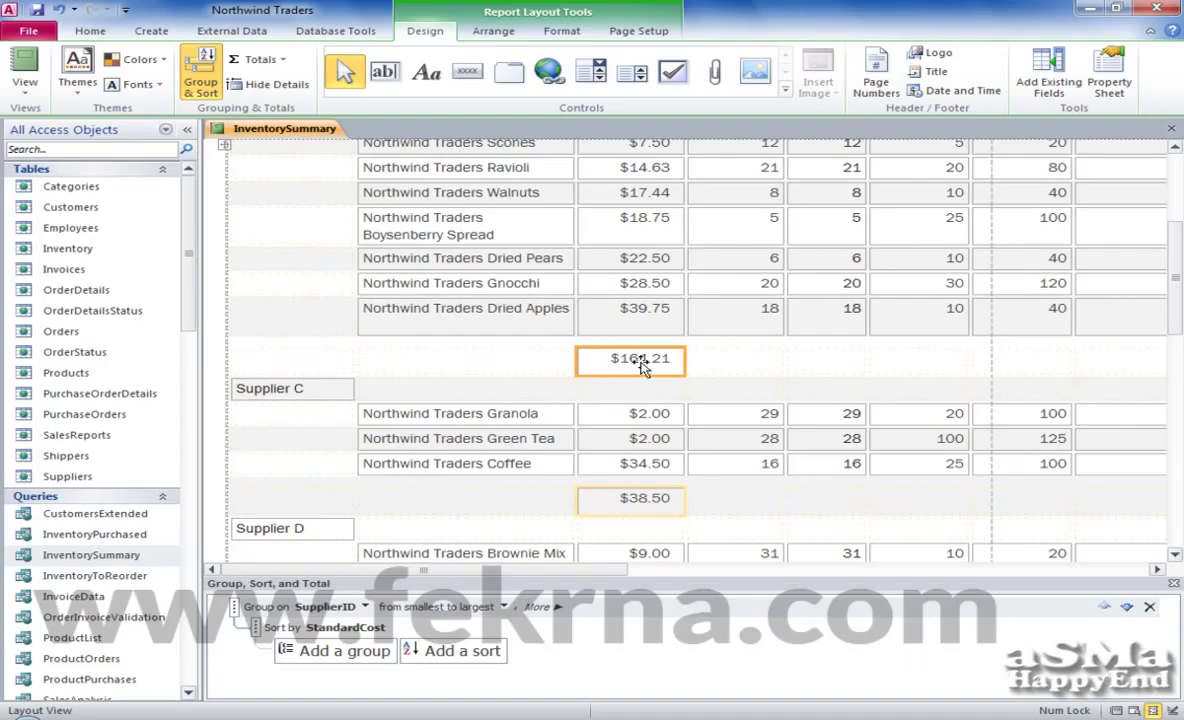
right_click(309, 130)
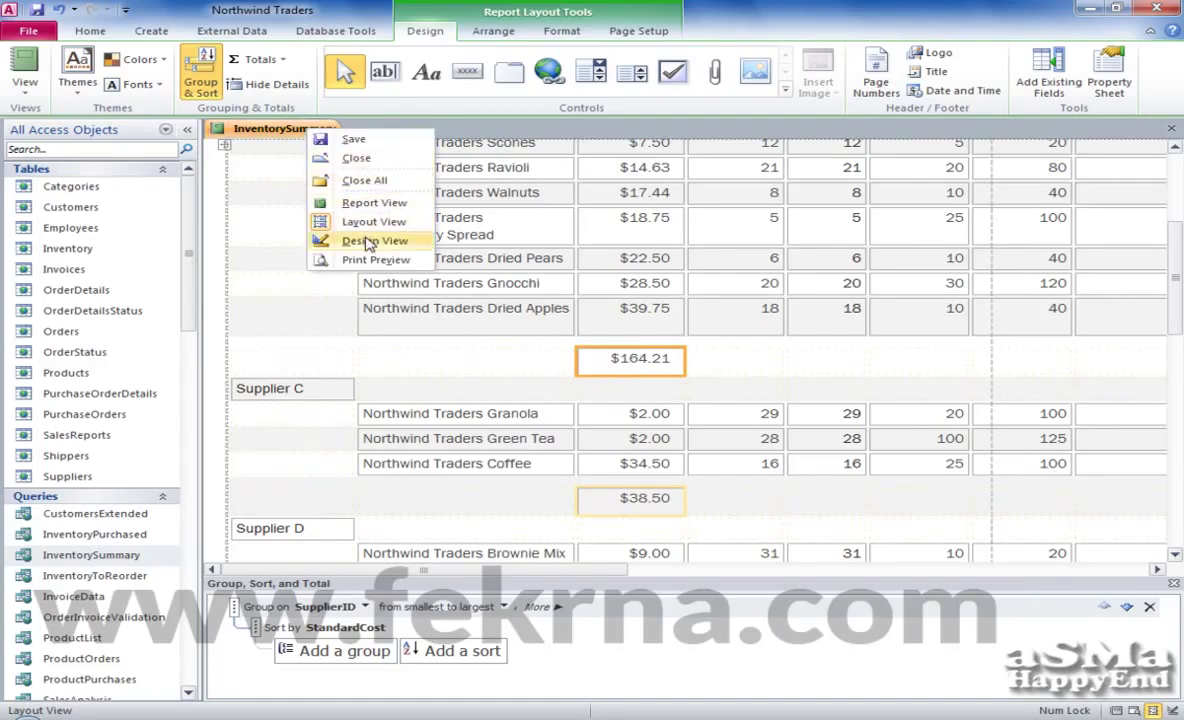
left_click(369, 242)
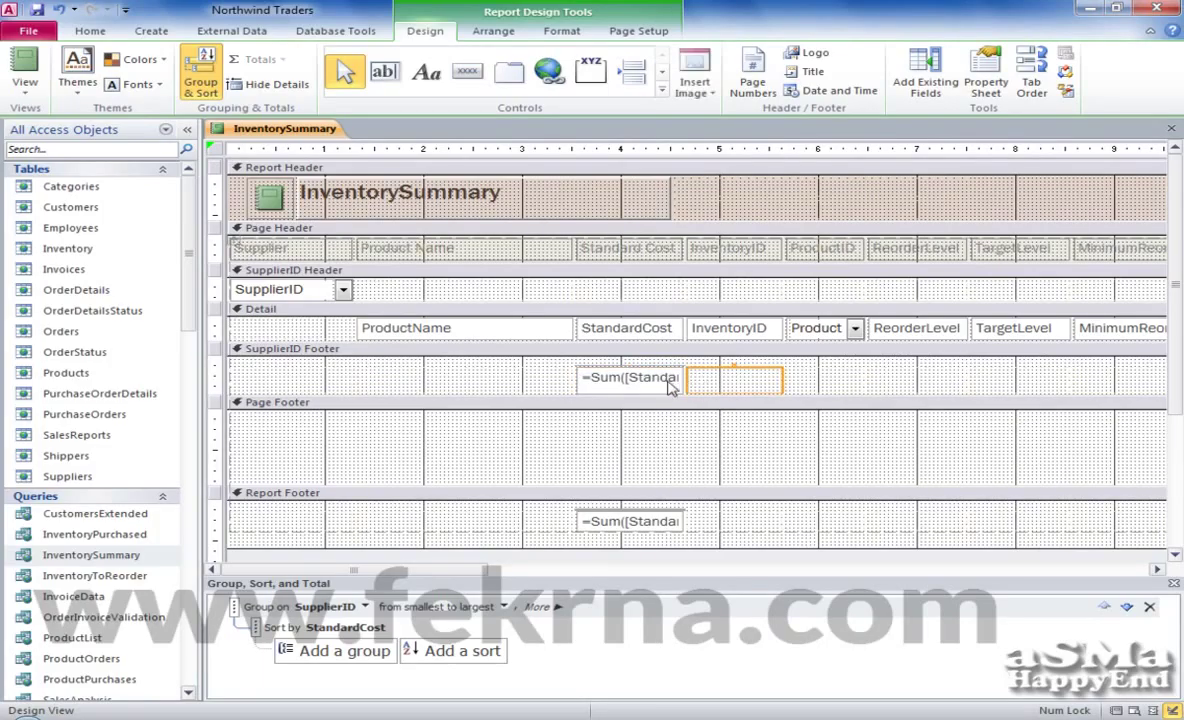
right_click(669, 381)
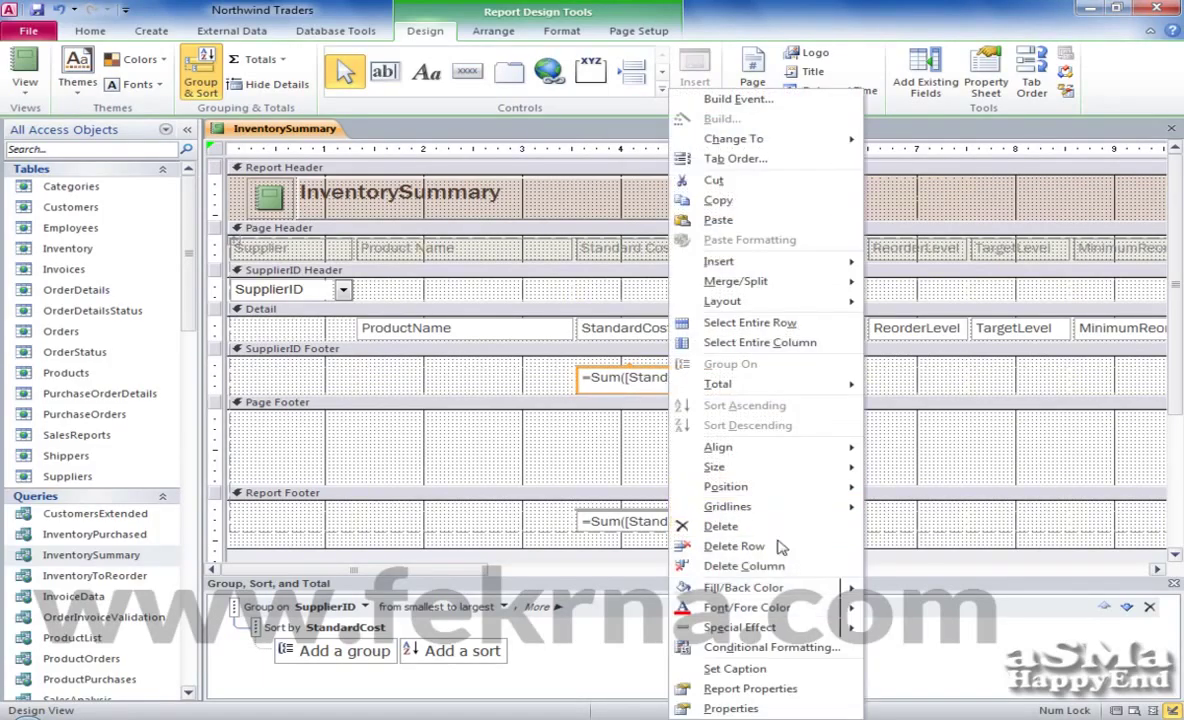
mouse_move(847, 598)
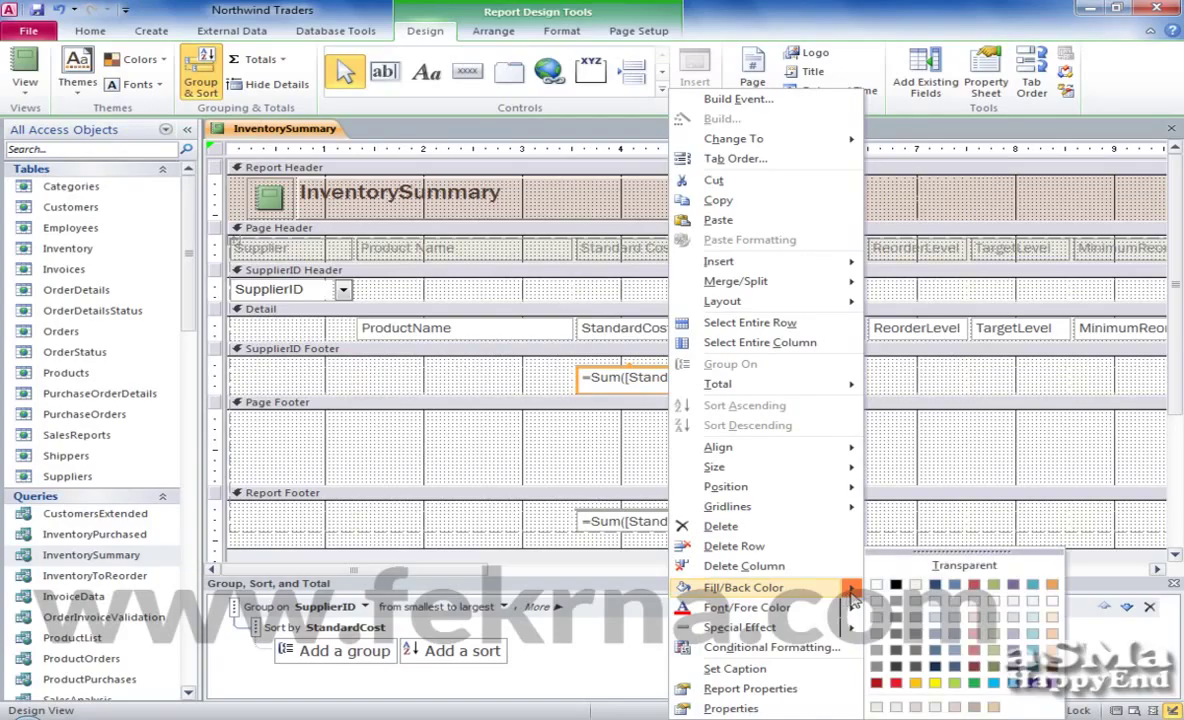
left_click(996, 622)
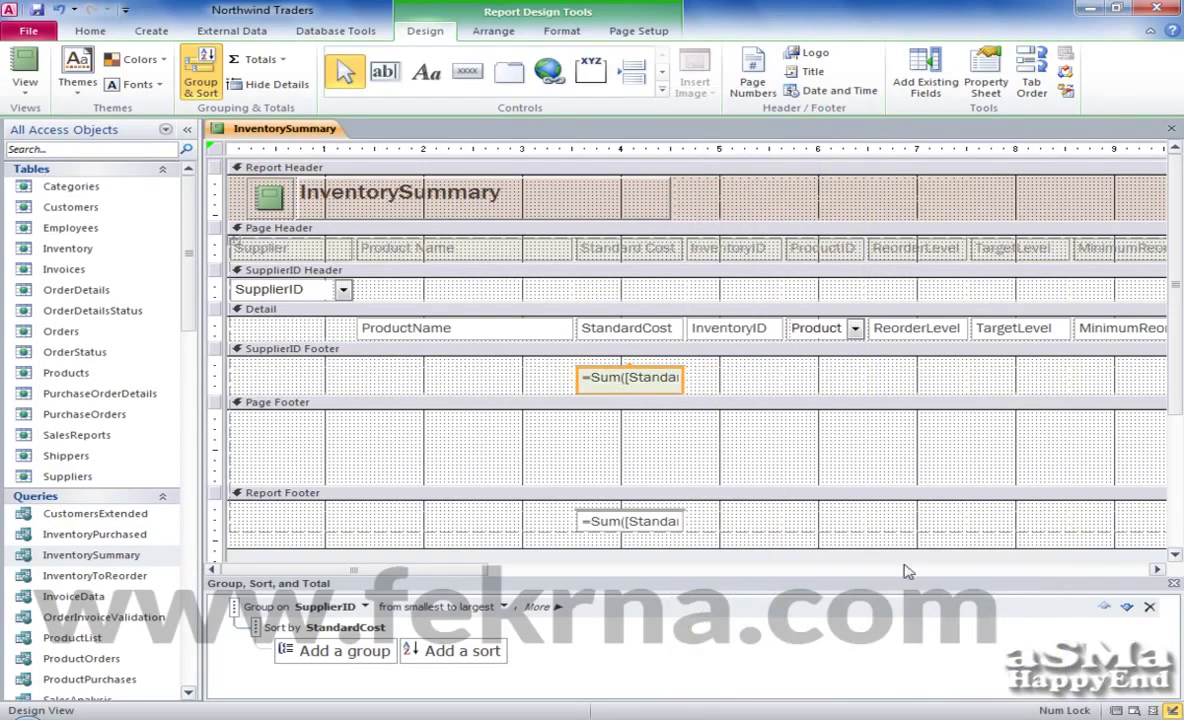
Show the report in Report View and check the shaded Standard Cost totals below the supplier groups
right_click(256, 127)
left_click(315, 199)
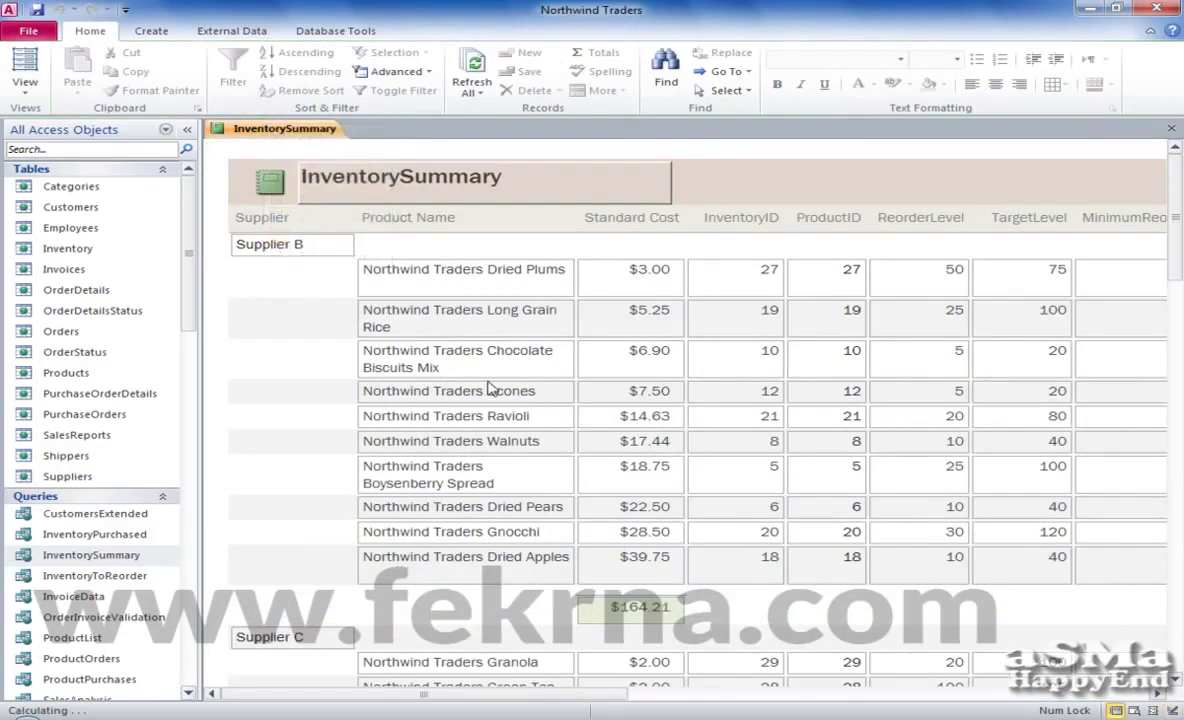
scroll(669, 462, "down", 3)
scroll(669, 462, "down", 5)
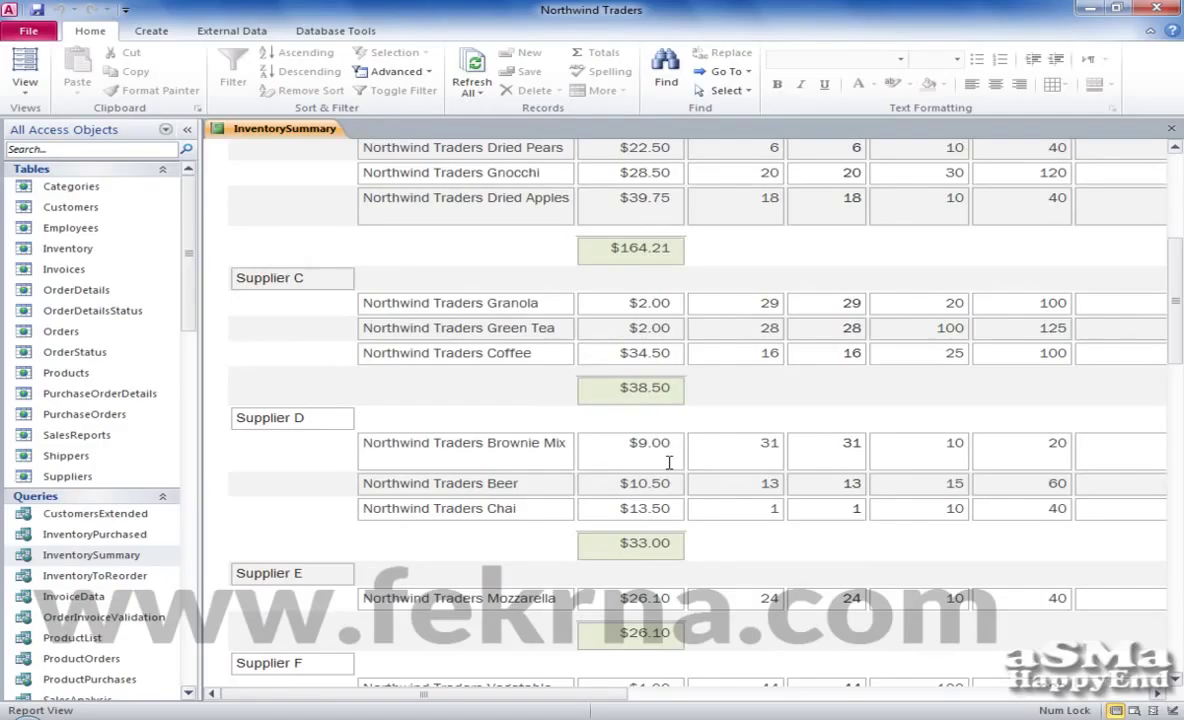
left_click(718, 420)
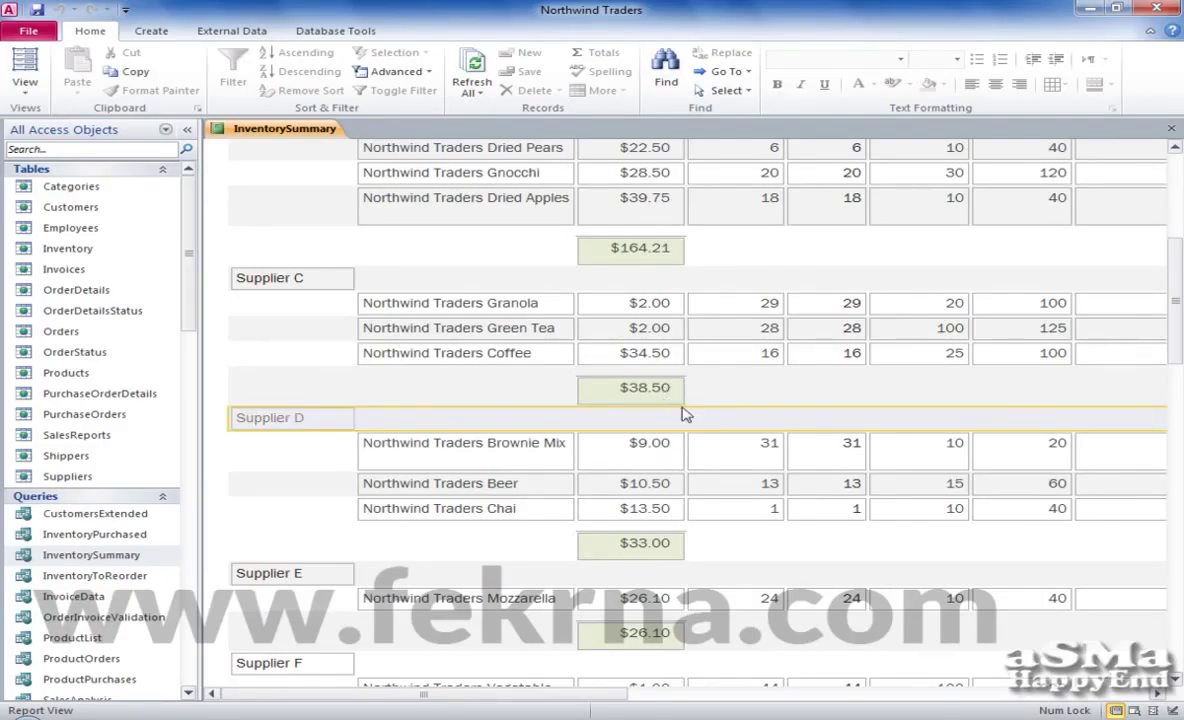
In Layout View, set the shape outline of all cells in the report's table to Transparent
right_click(283, 128)
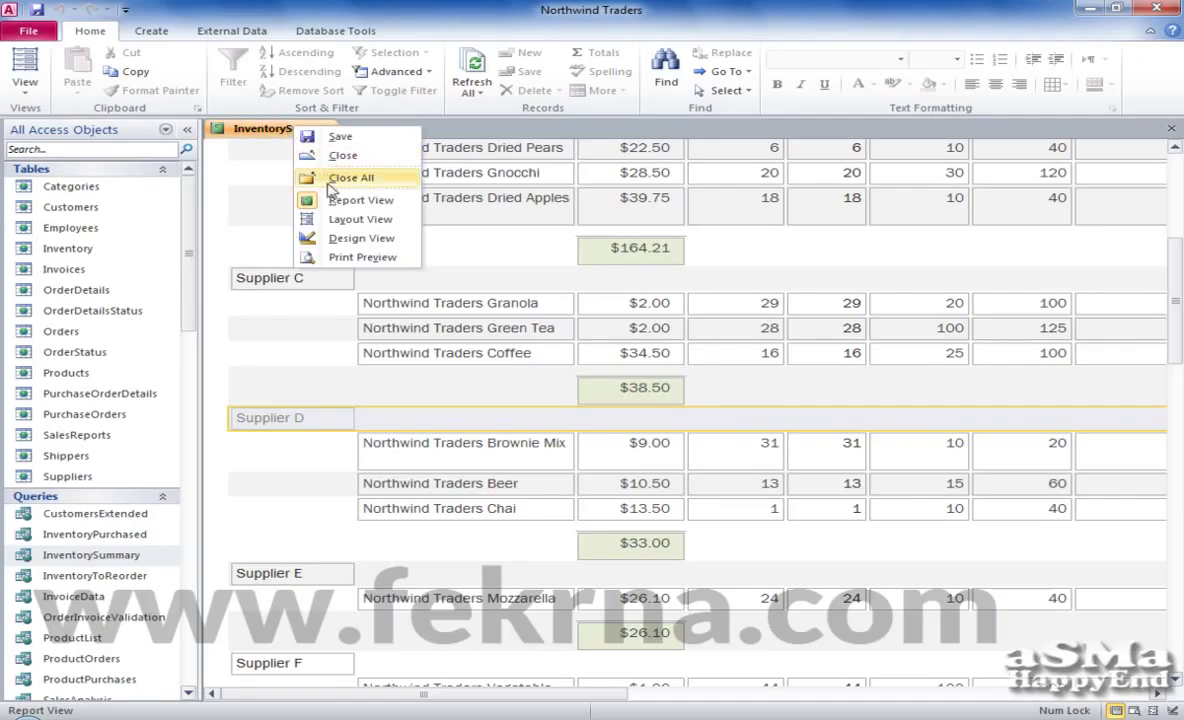
left_click(340, 219)
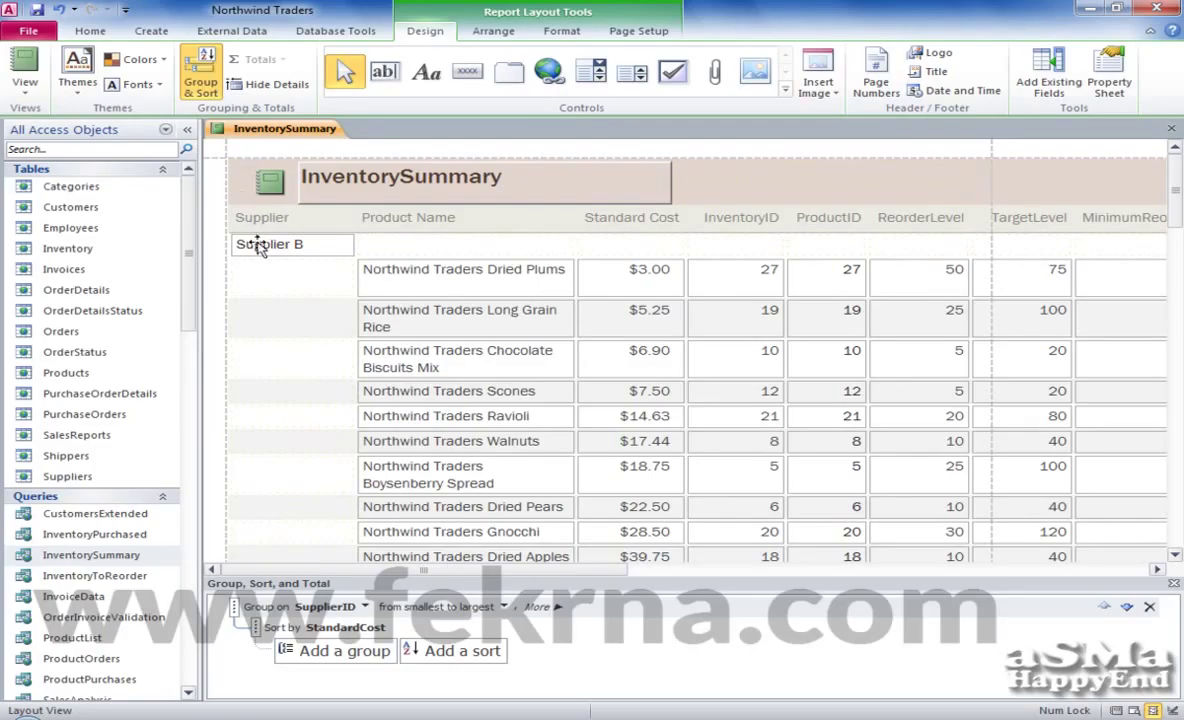
left_click(224, 210)
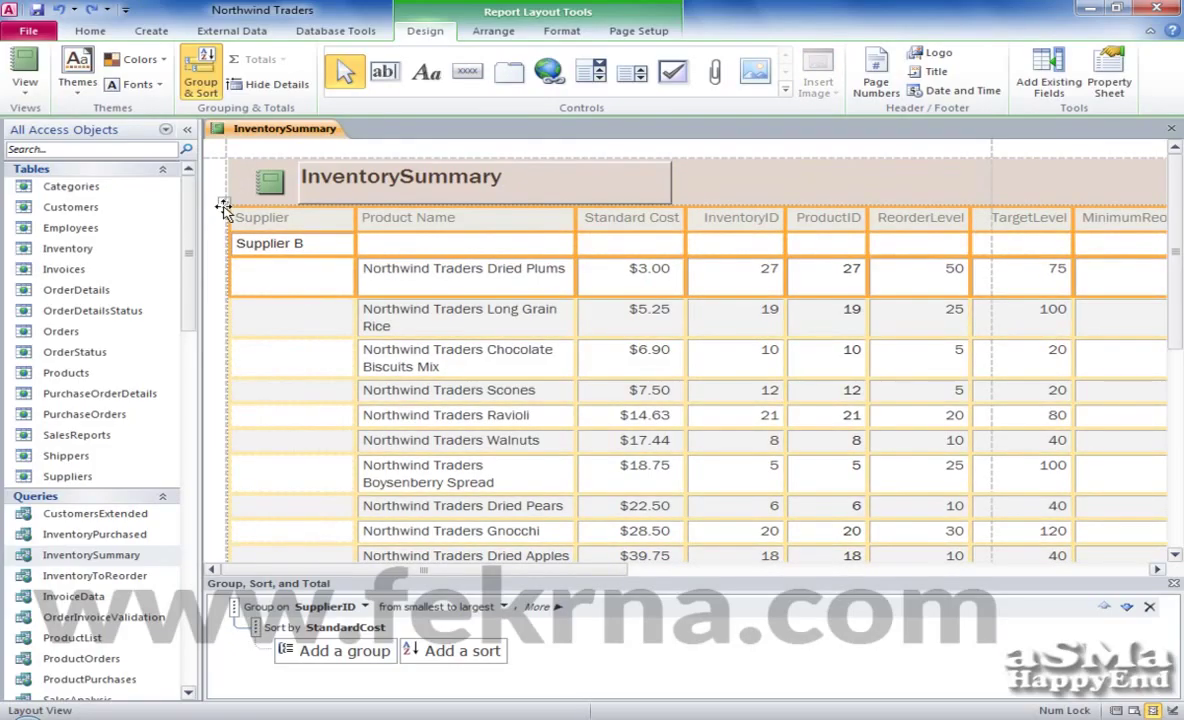
left_click(556, 32)
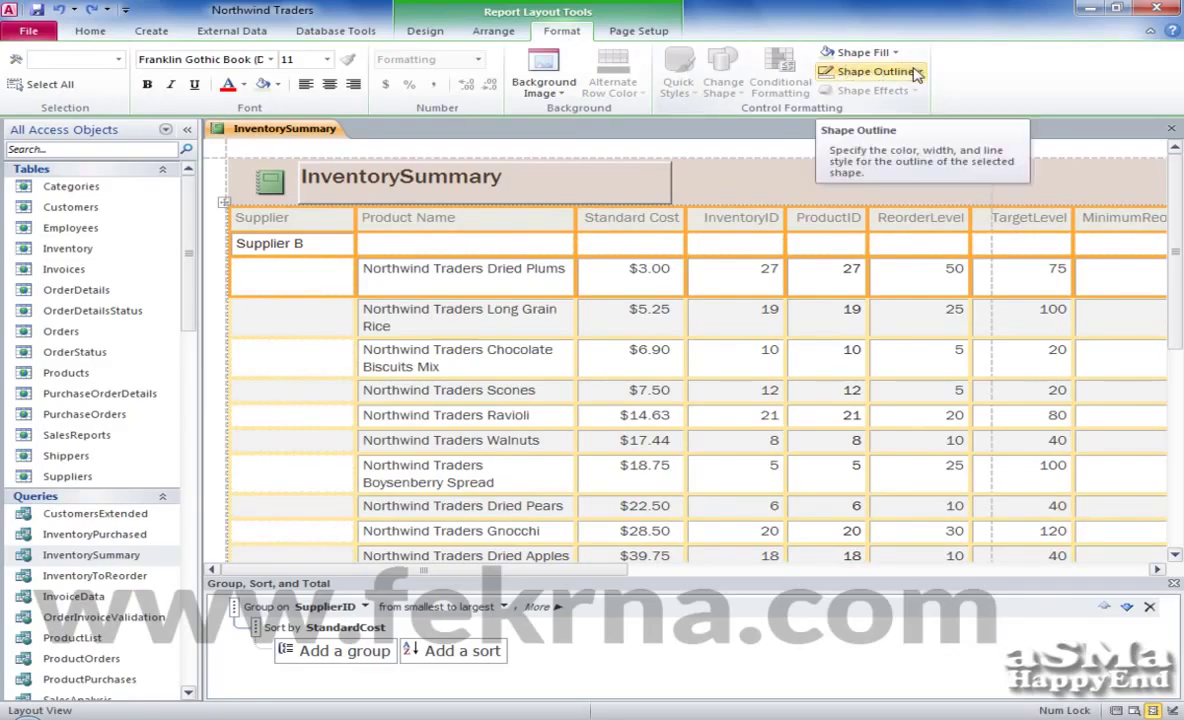
left_click(916, 73)
left_click(893, 355)
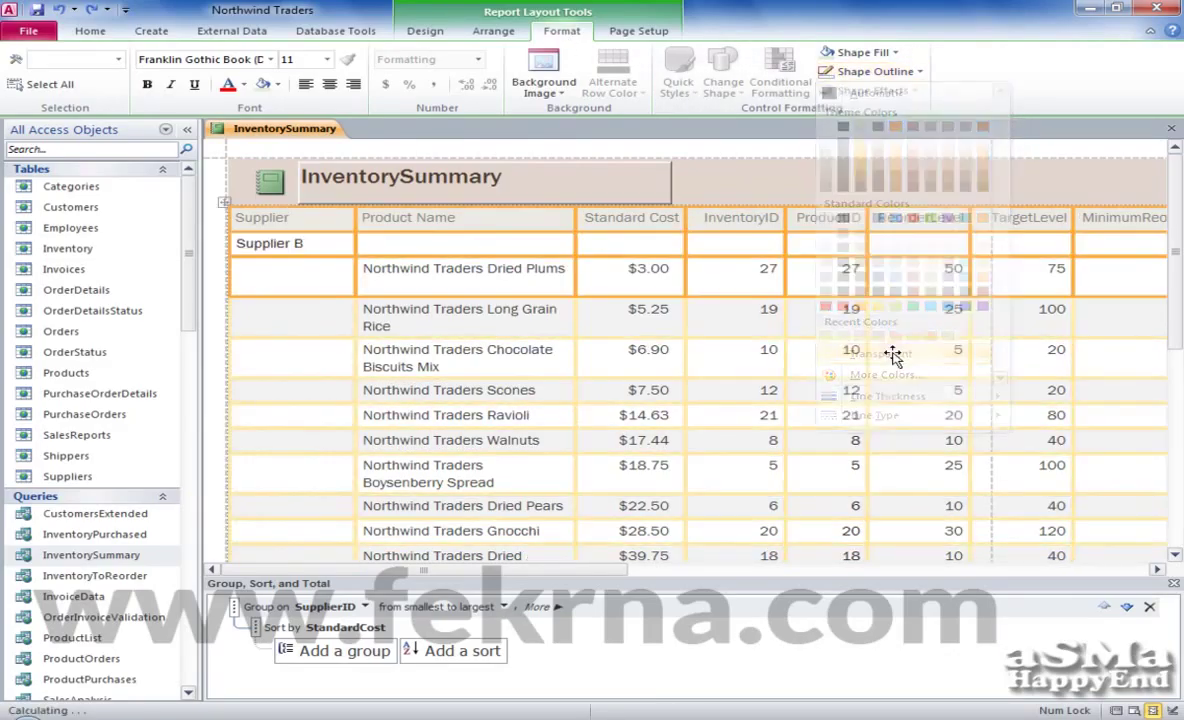
left_click(652, 318)
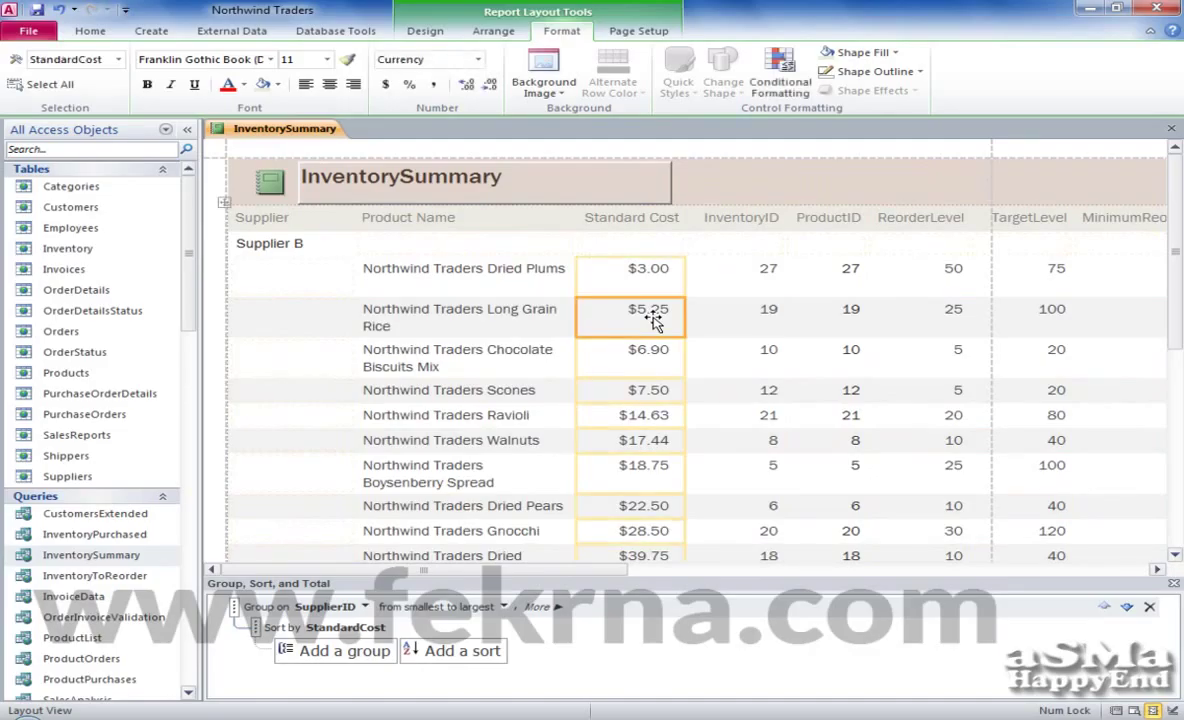
Examine the supplier groups without cell borders in Report View
right_click(318, 130)
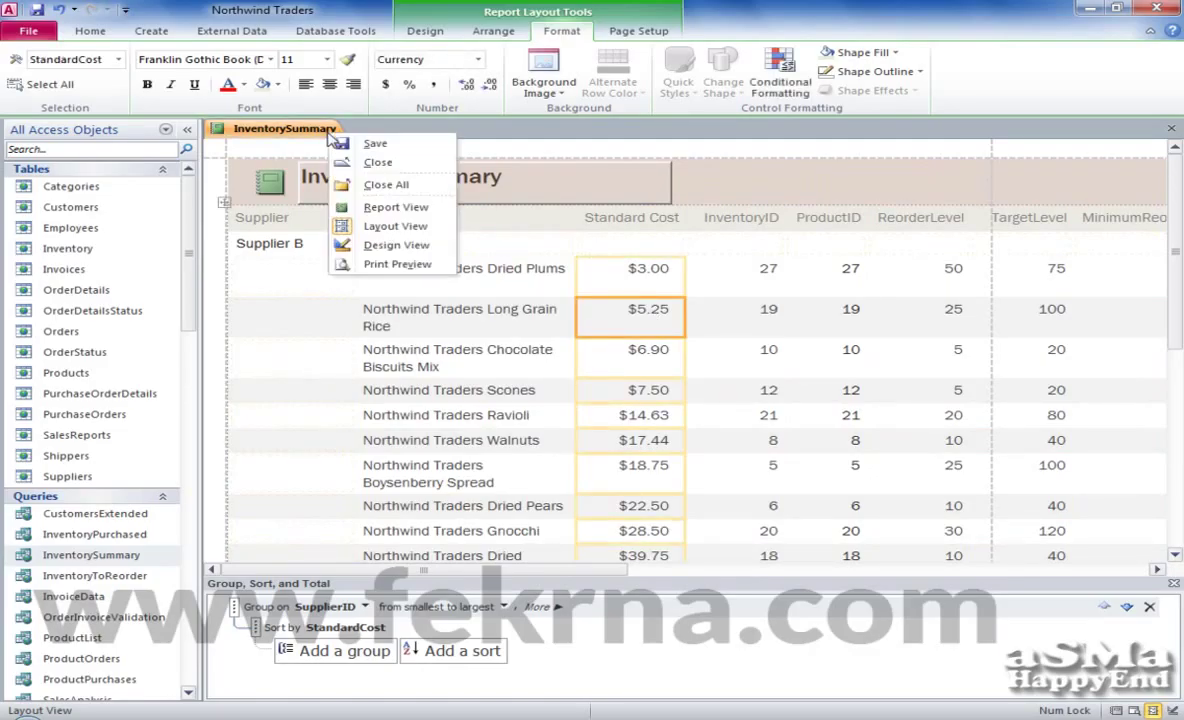
left_click(393, 207)
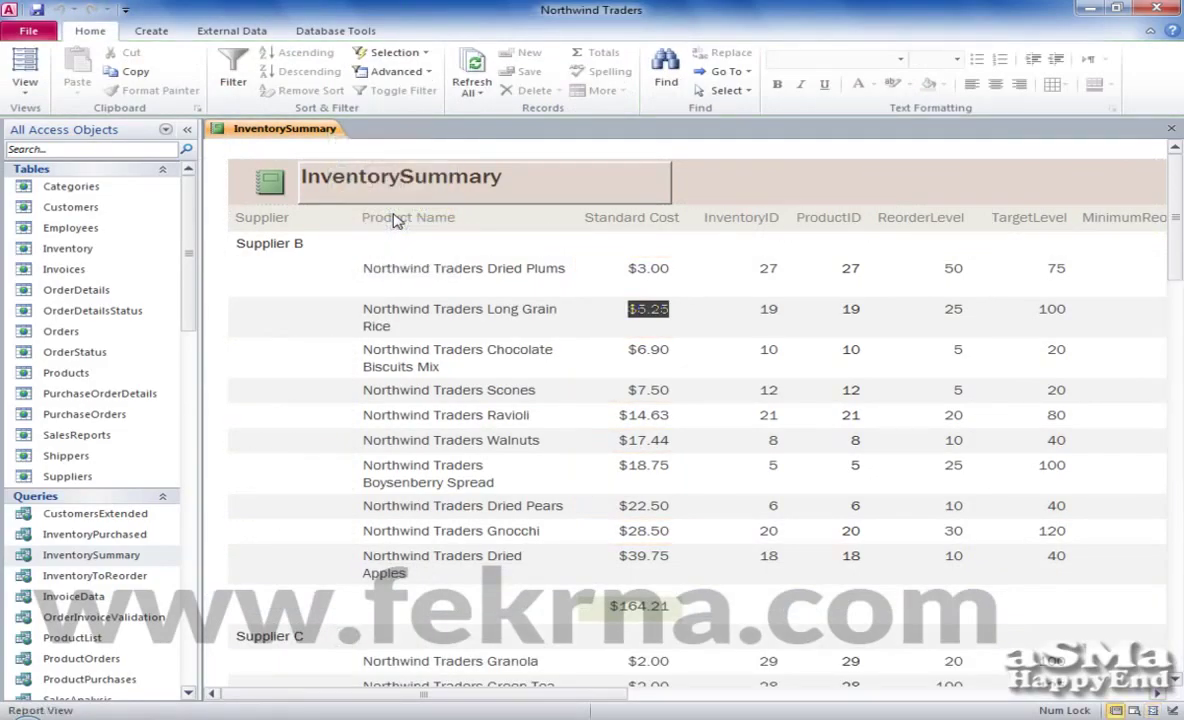
left_click(733, 375)
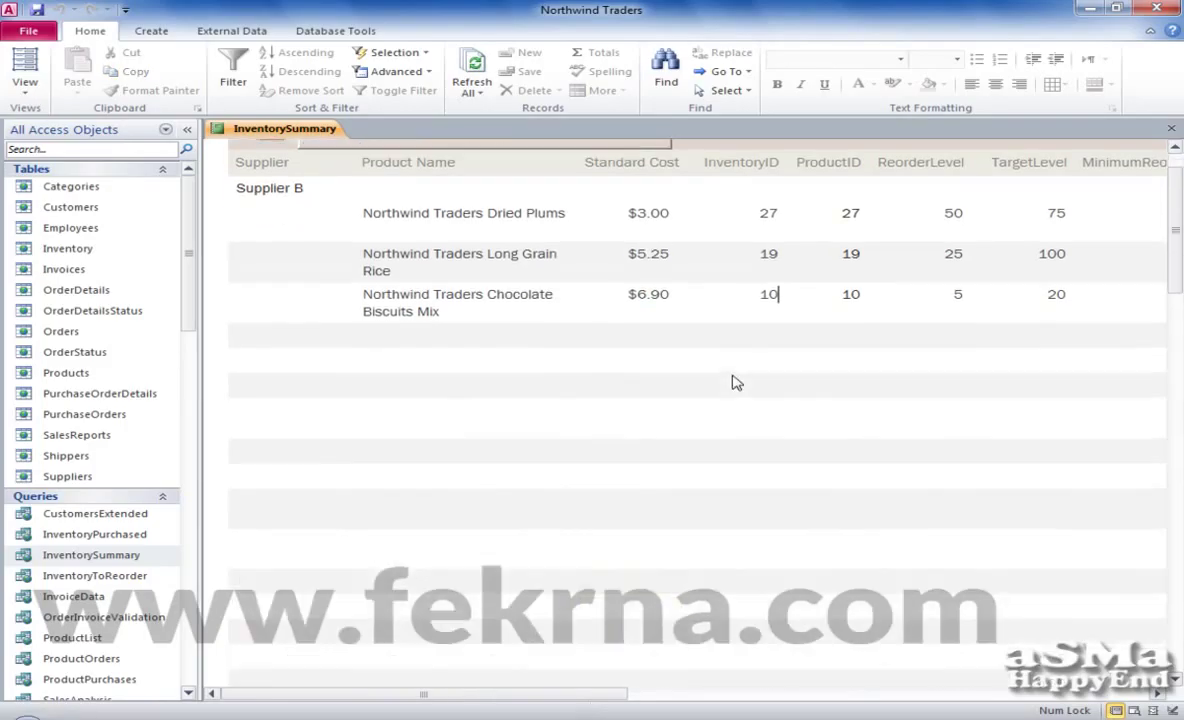
scroll(733, 375, "down", 3)
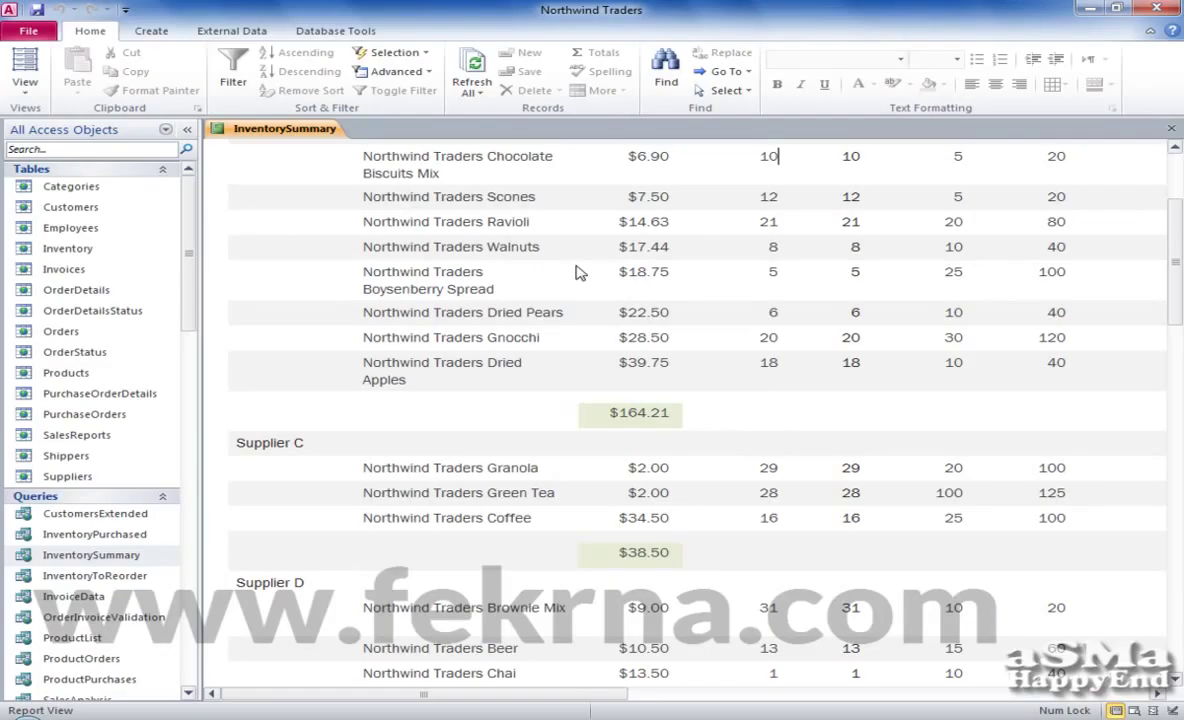
In Layout View, apply the built-in theme just before Verve, the one with Georgia detail text
right_click(313, 130)
left_click(370, 222)
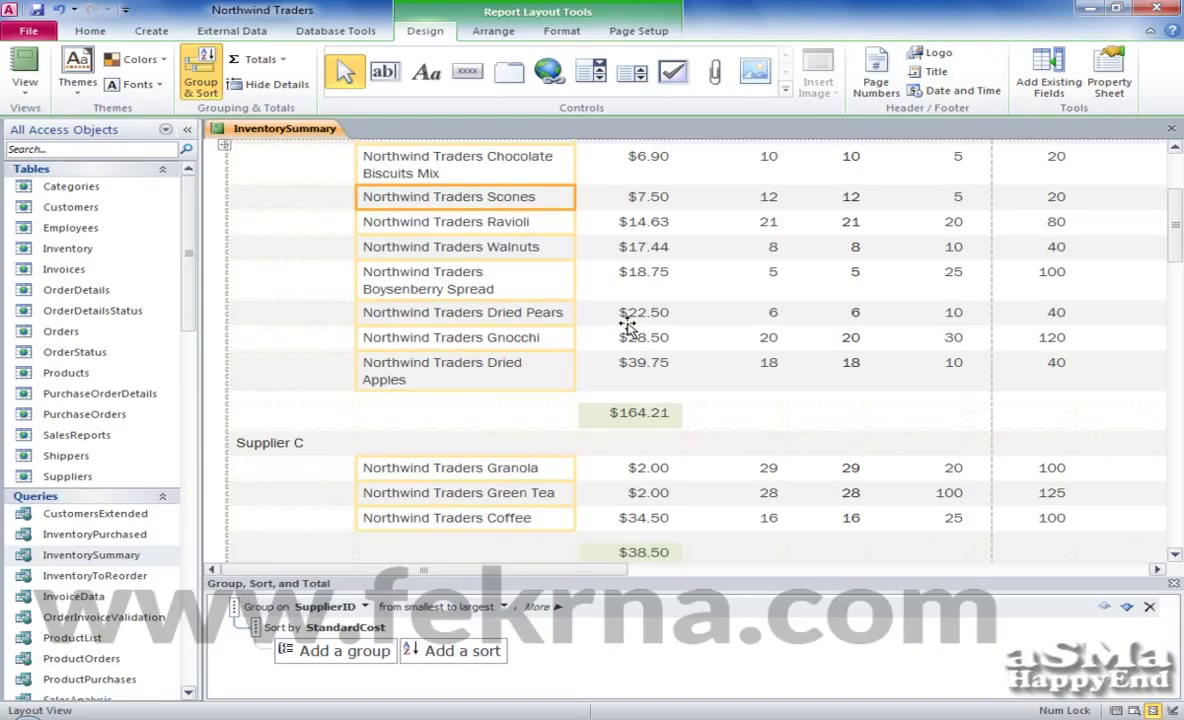
left_click(80, 88)
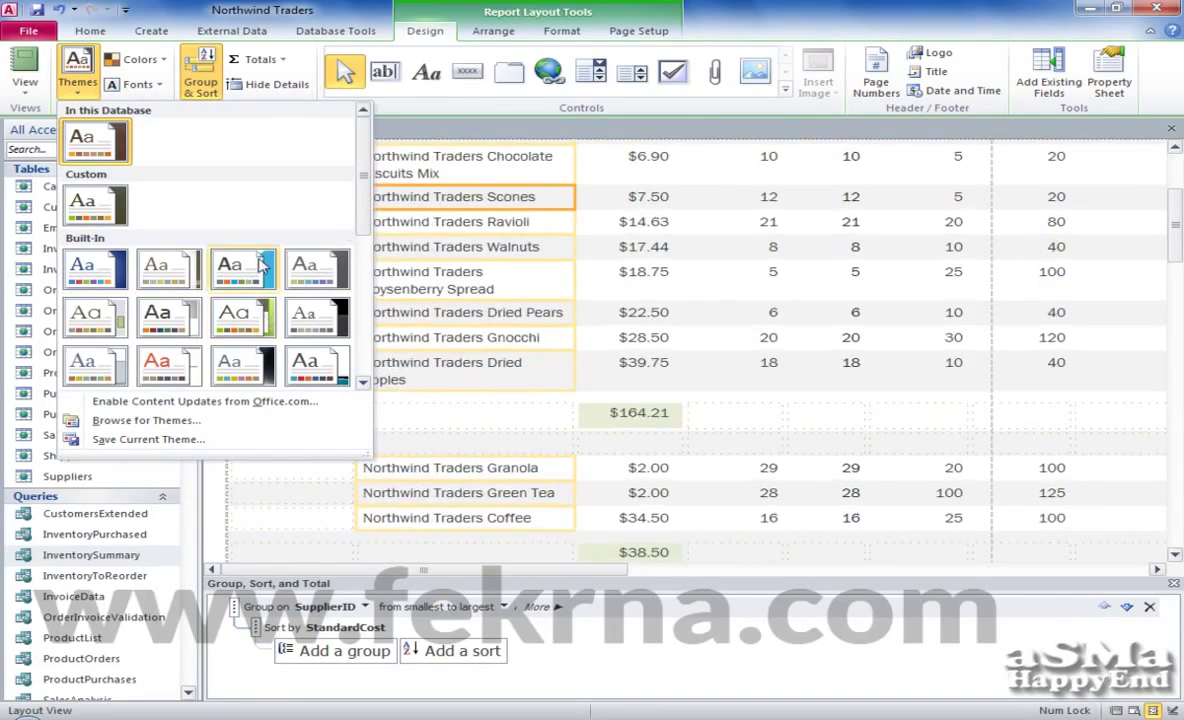
scroll(272, 338, "down", 3)
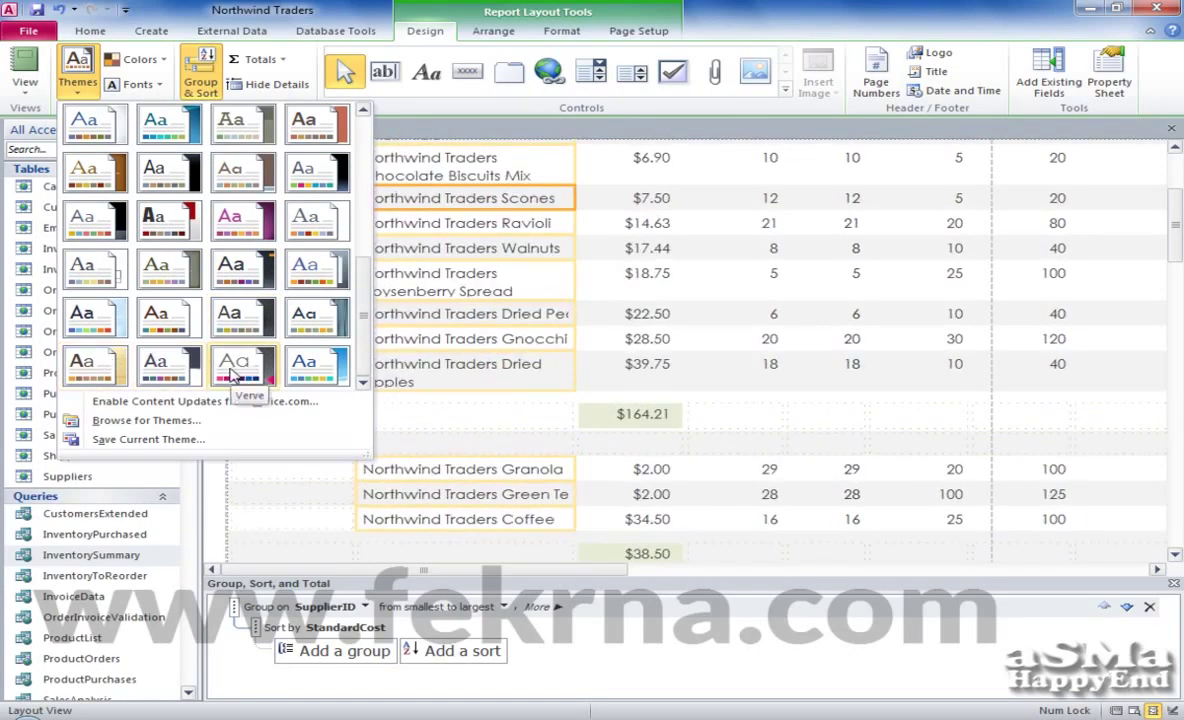
left_click(172, 366)
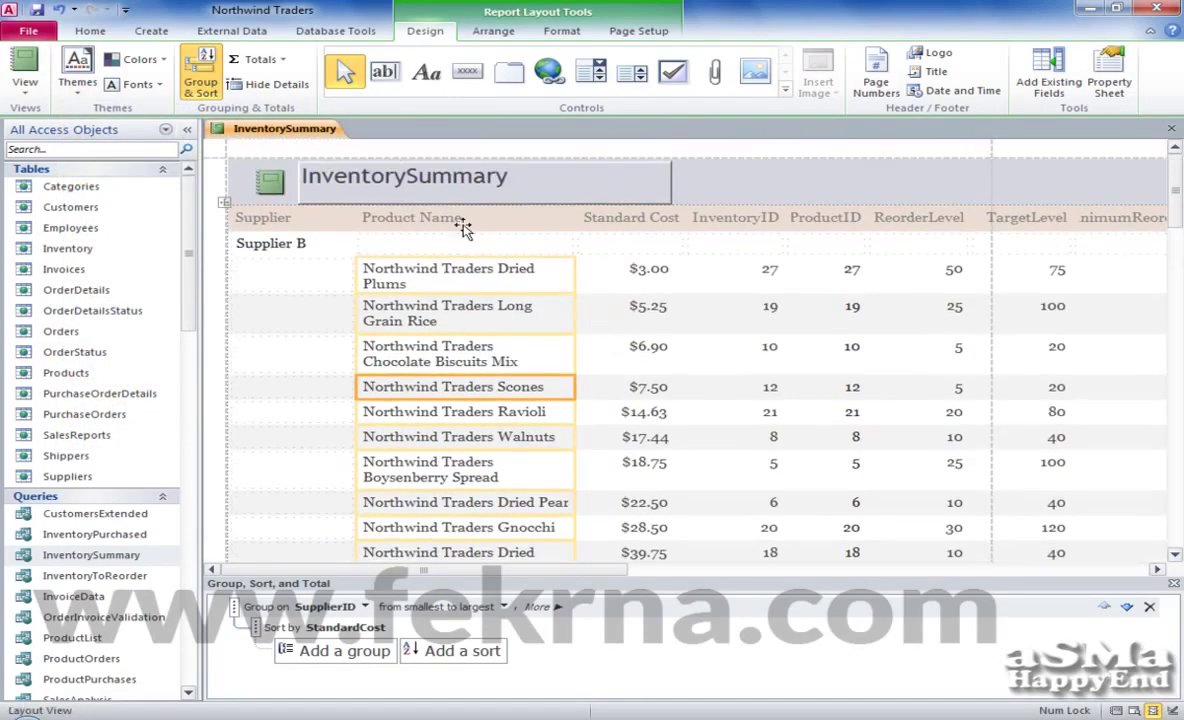
Make all the column headings in the report's page header row bold
left_click(290, 221)
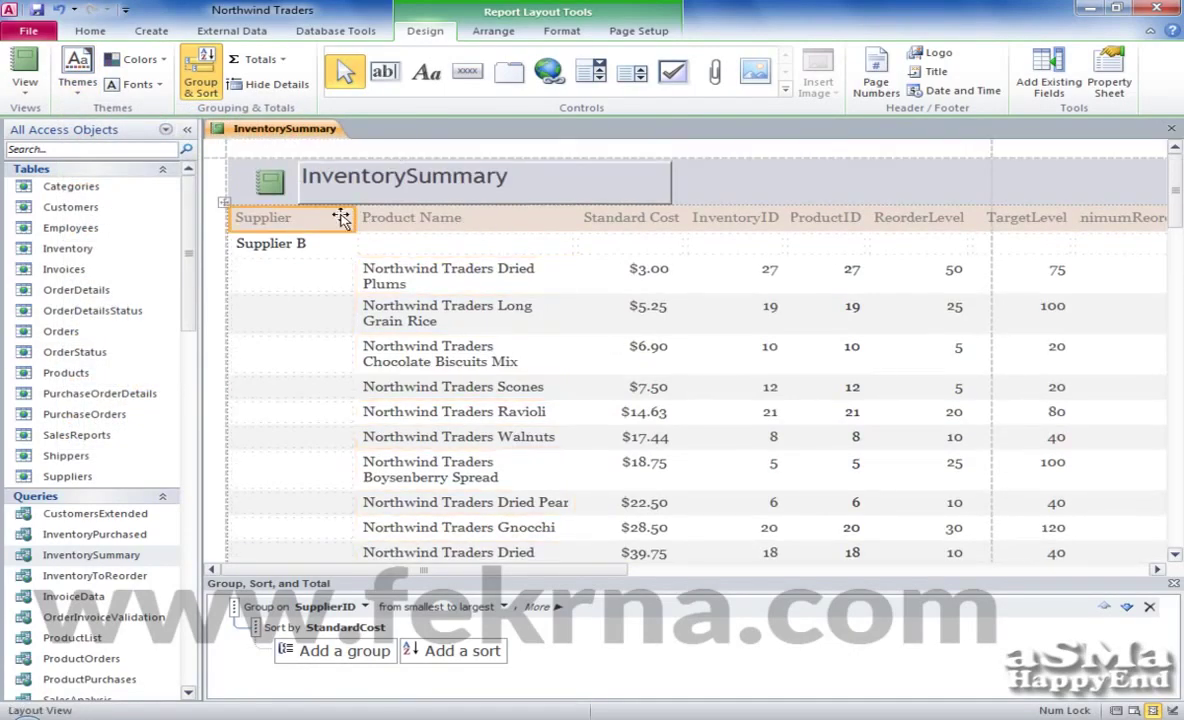
left_click(226, 217)
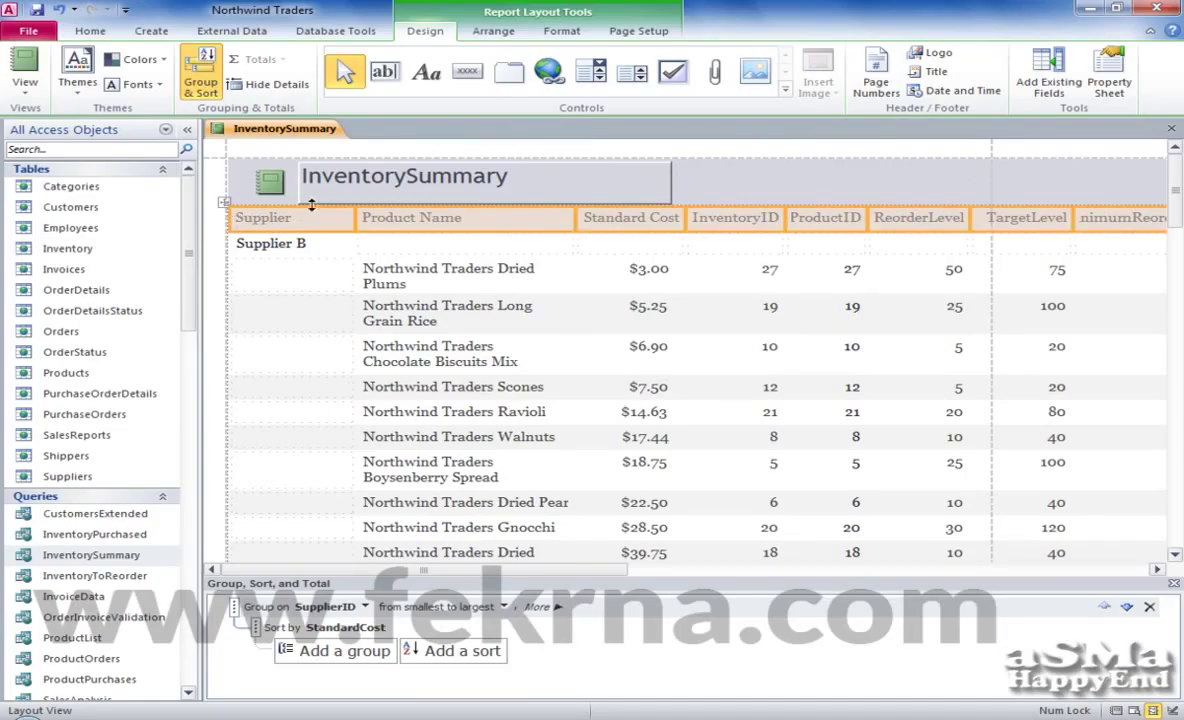
left_click(562, 32)
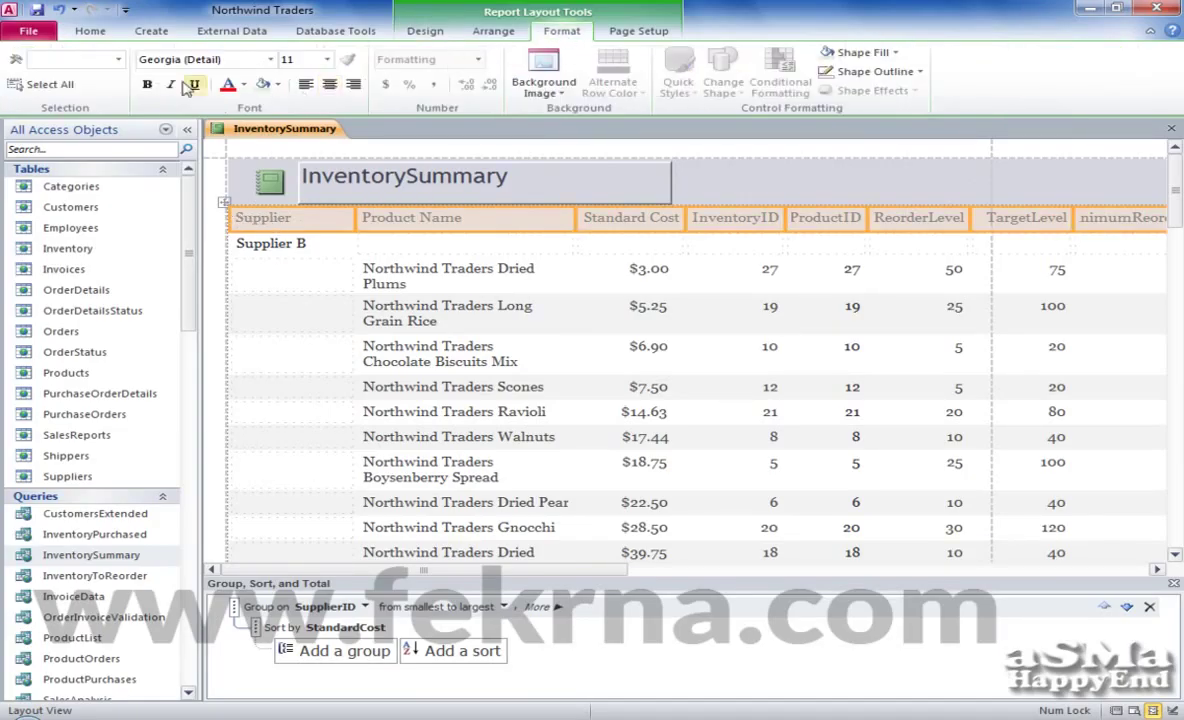
left_click(147, 85)
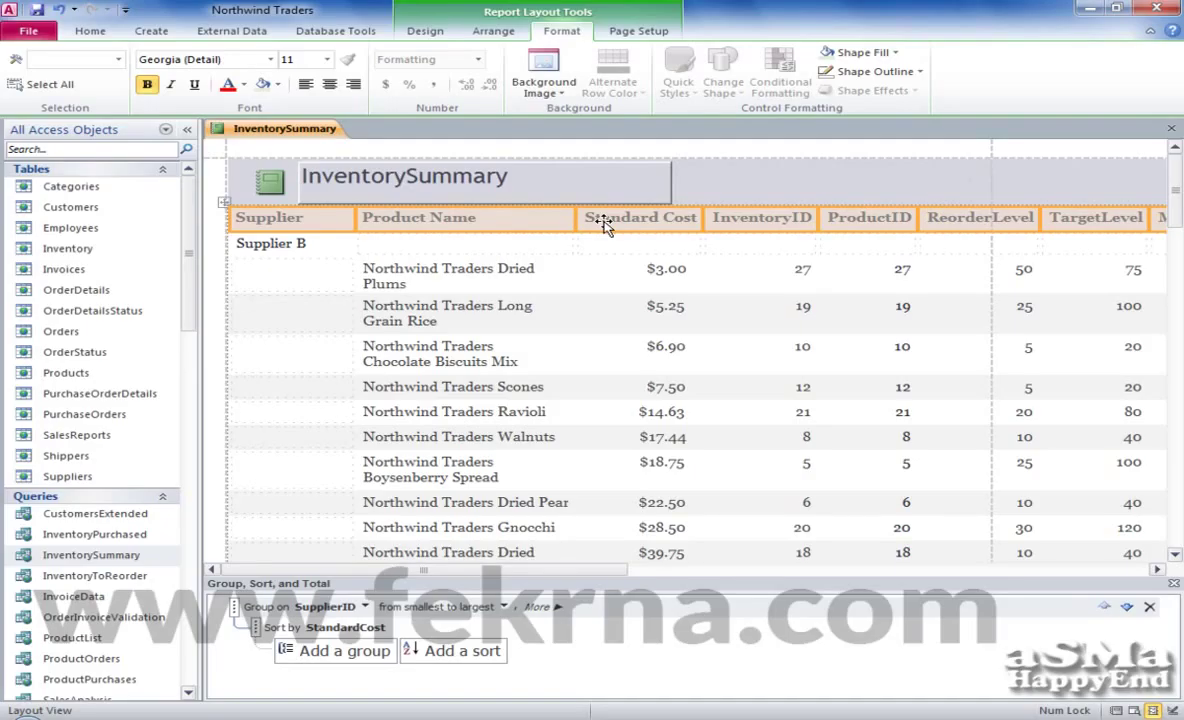
Narrow the ReorderLevel column slightly, bringing its edge closer to the page boundary line
left_click(967, 222)
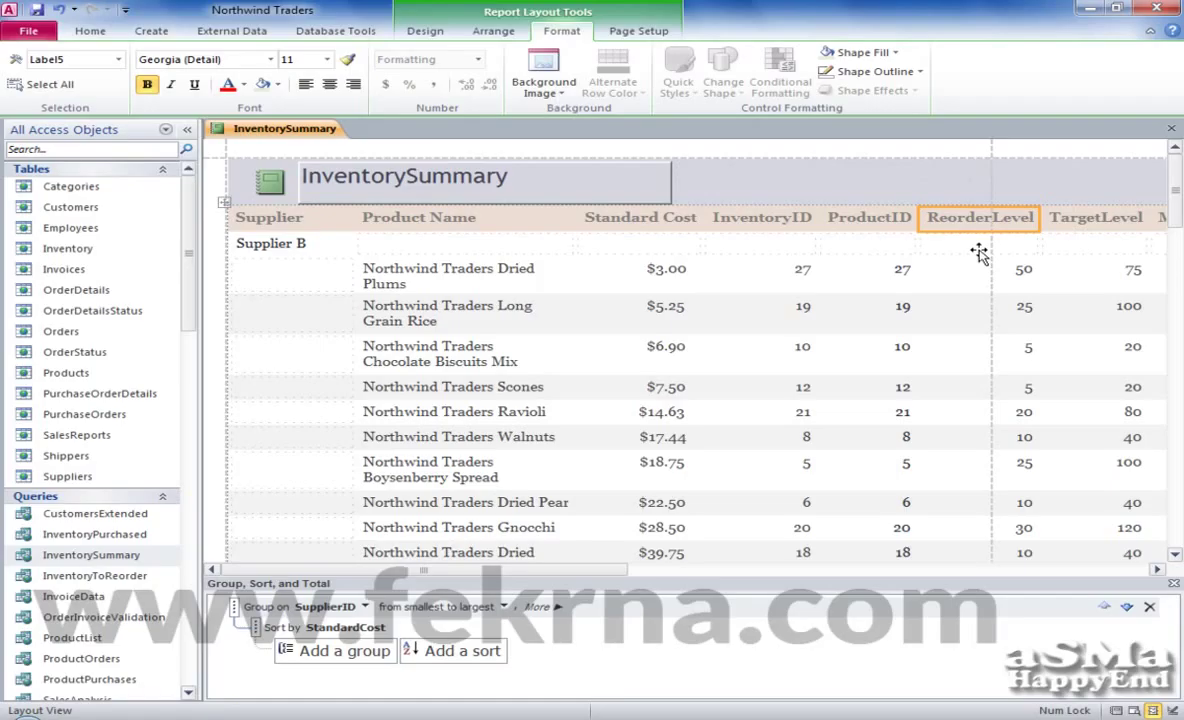
left_click(979, 253, "ctrl")
left_click_drag(1037, 225, 1005, 227)
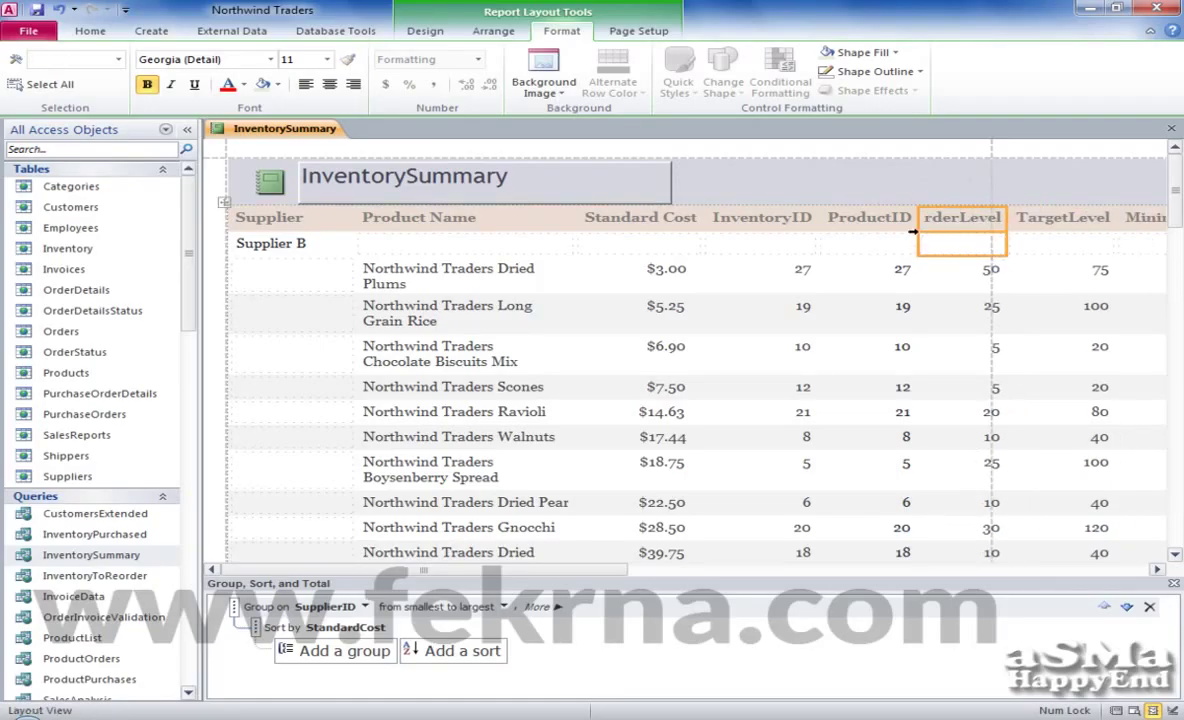
Narrow the Product Name column so that the ReorderLevel column fits inside the page boundary line
left_click(546, 221)
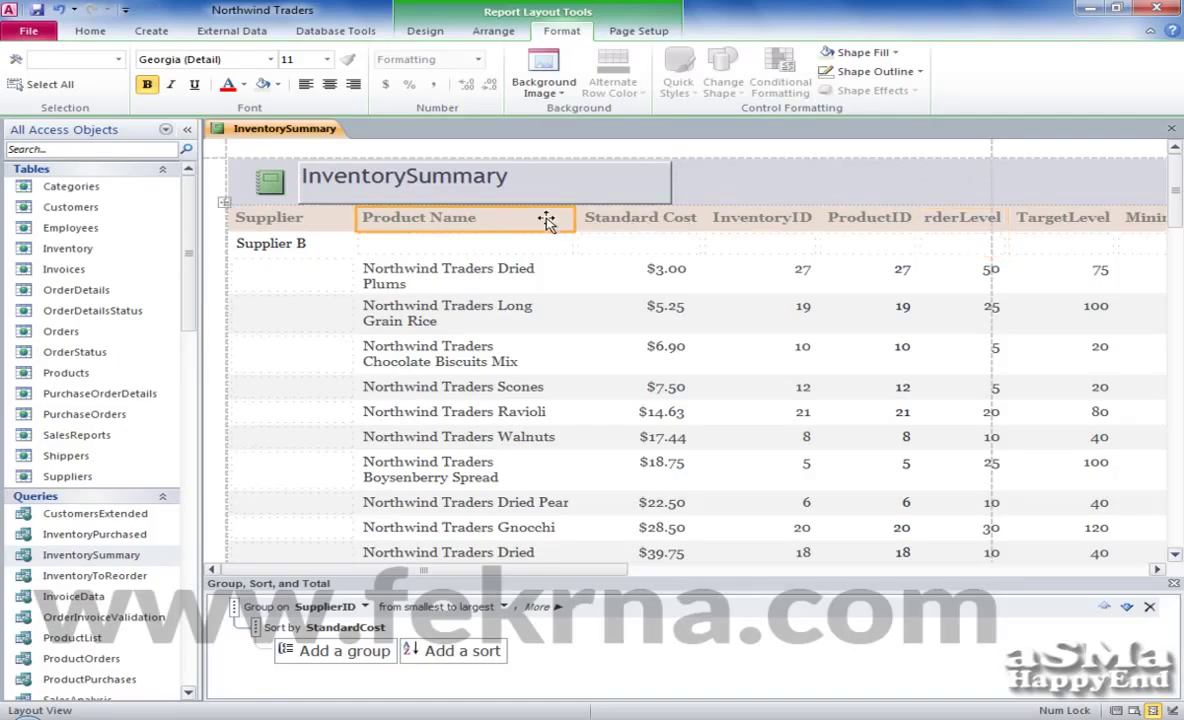
left_click(536, 246, "ctrl")
left_click_drag(575, 218, 553, 220)
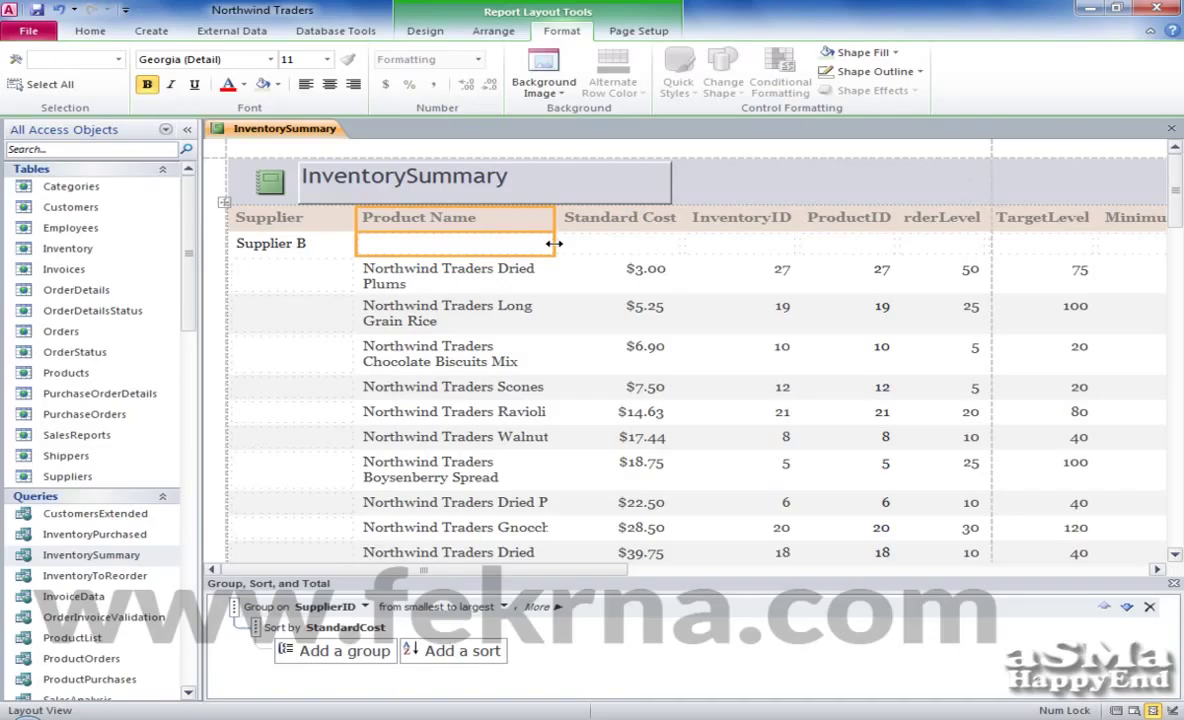
left_click(606, 275)
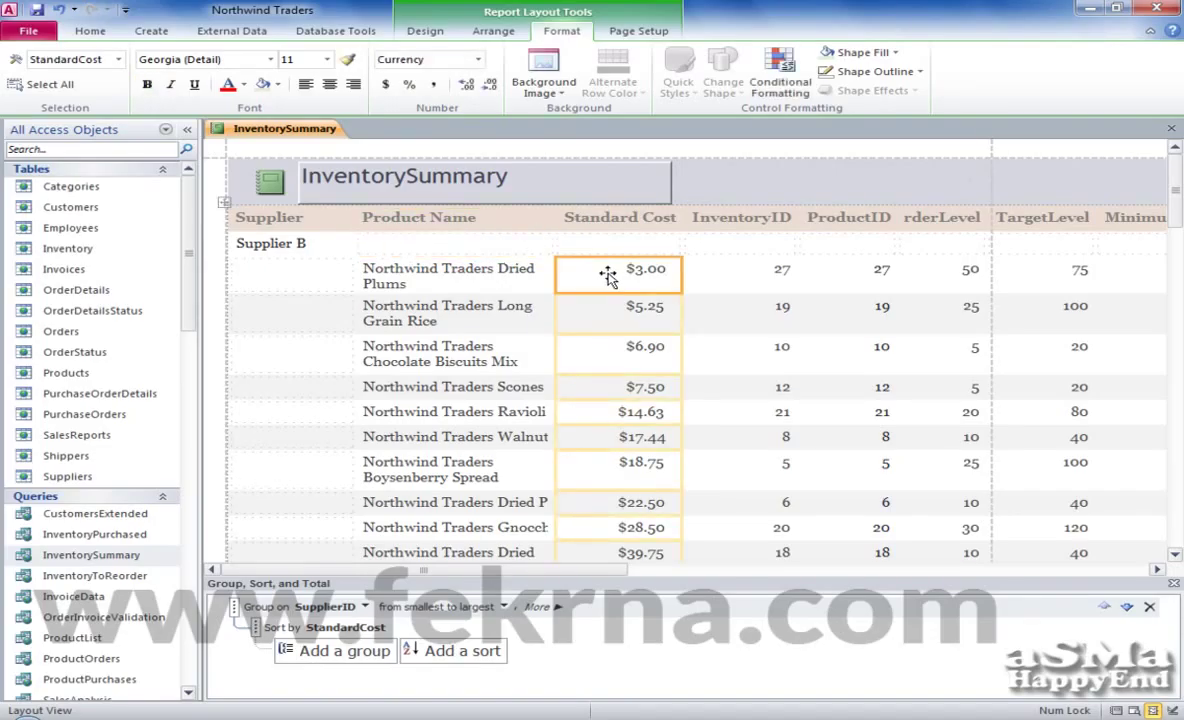
left_click(733, 279)
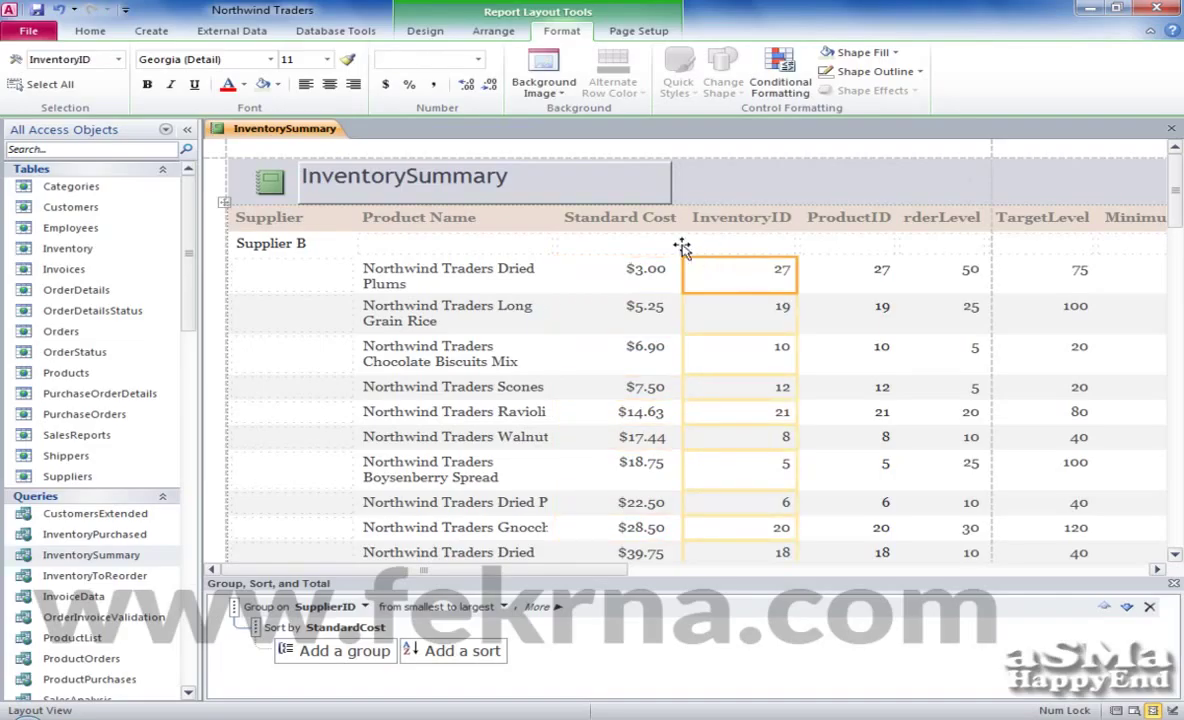
Open the InventorySummary report in Print Preview and look over the layout of its first page
right_click(262, 128)
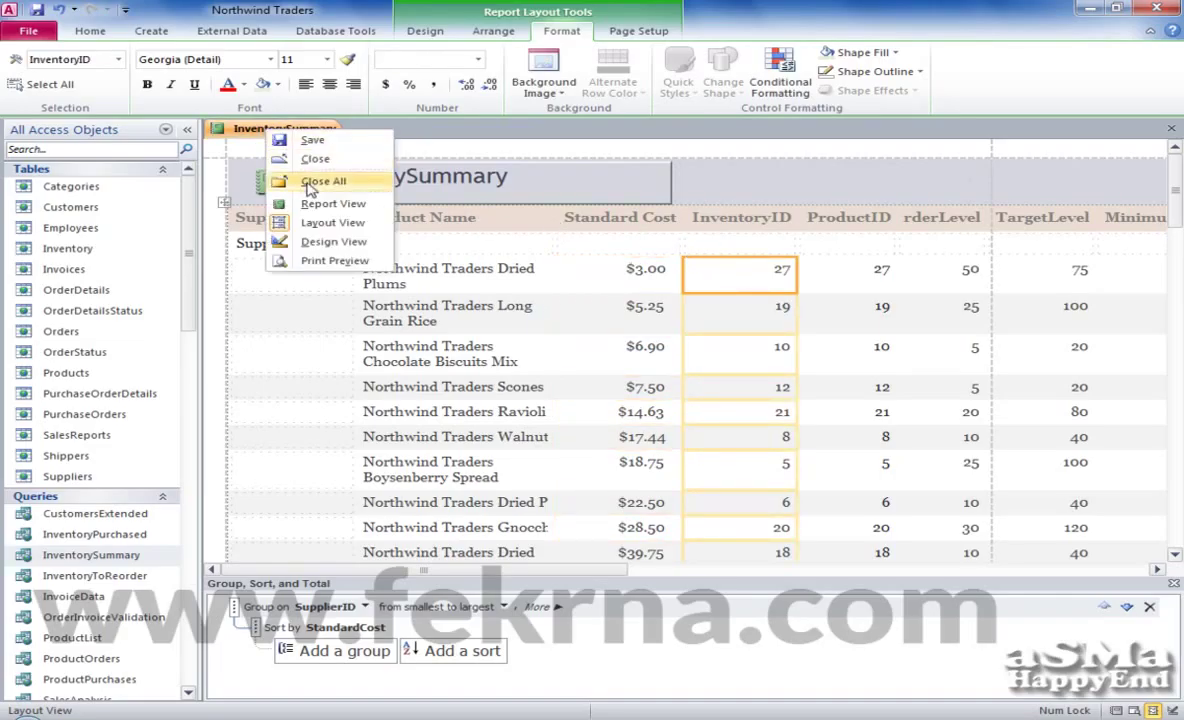
left_click(316, 259)
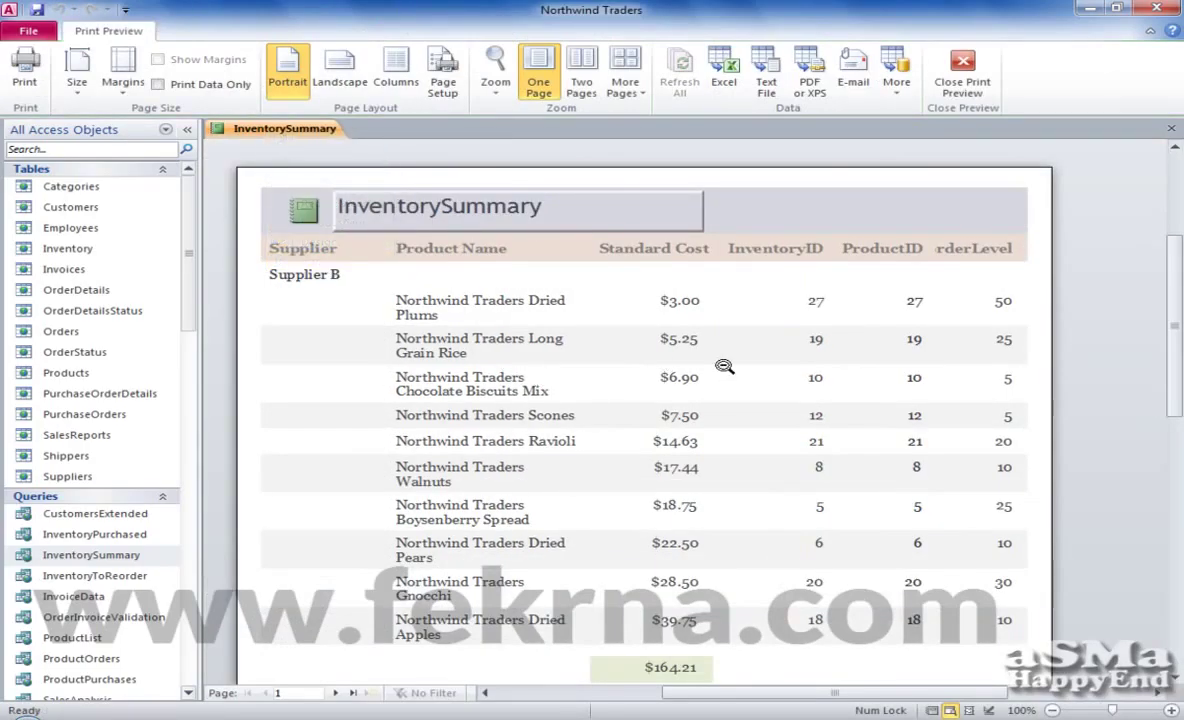
scroll(826, 360, "down", 8)
scroll(828, 361, "down", 2)
scroll(828, 361, "up", 4)
scroll(828, 361, "down", 6)
scroll(828, 361, "up", 4)
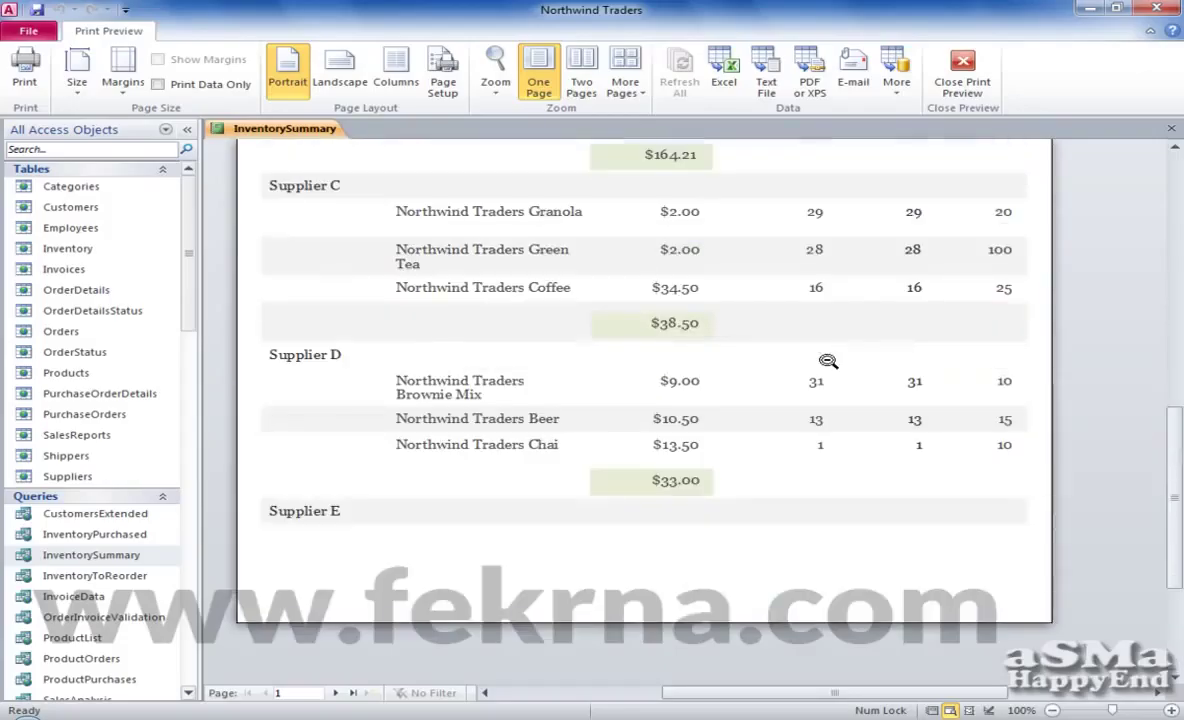
Page through the print preview to page 6 to see how the report splits across pages, and close the preview
left_click(337, 693)
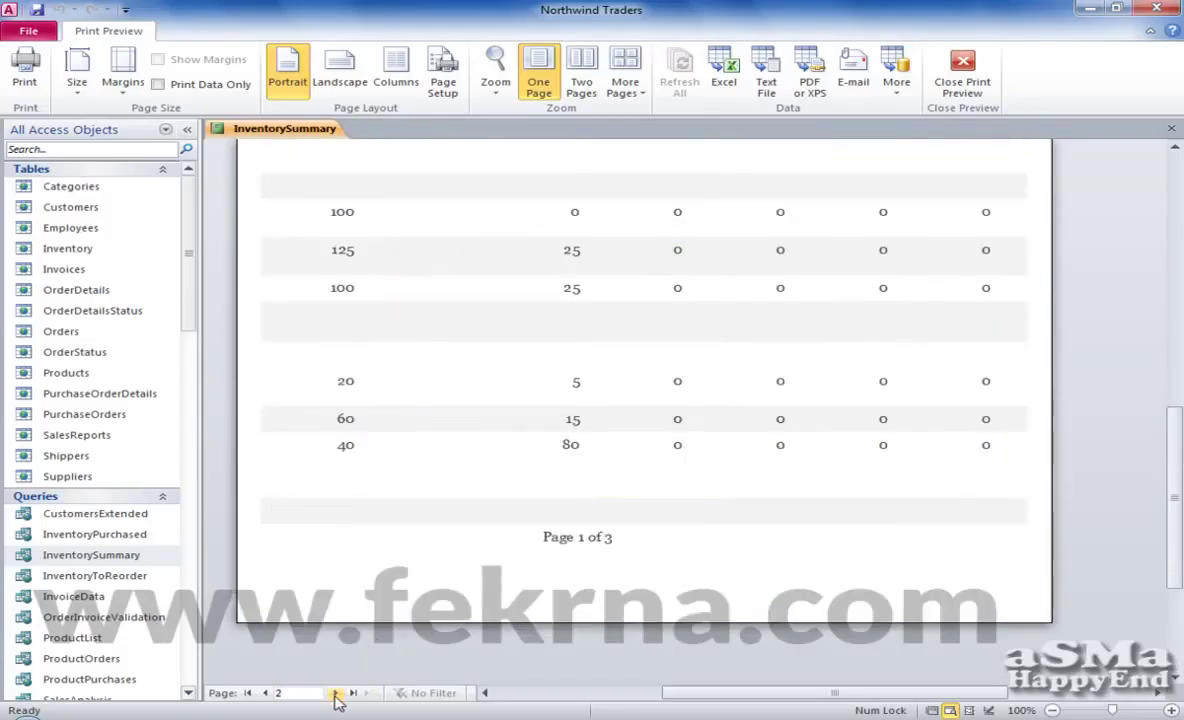
left_click(337, 693)
left_click(337, 693)
left_click(337, 693)
left_click(337, 693)
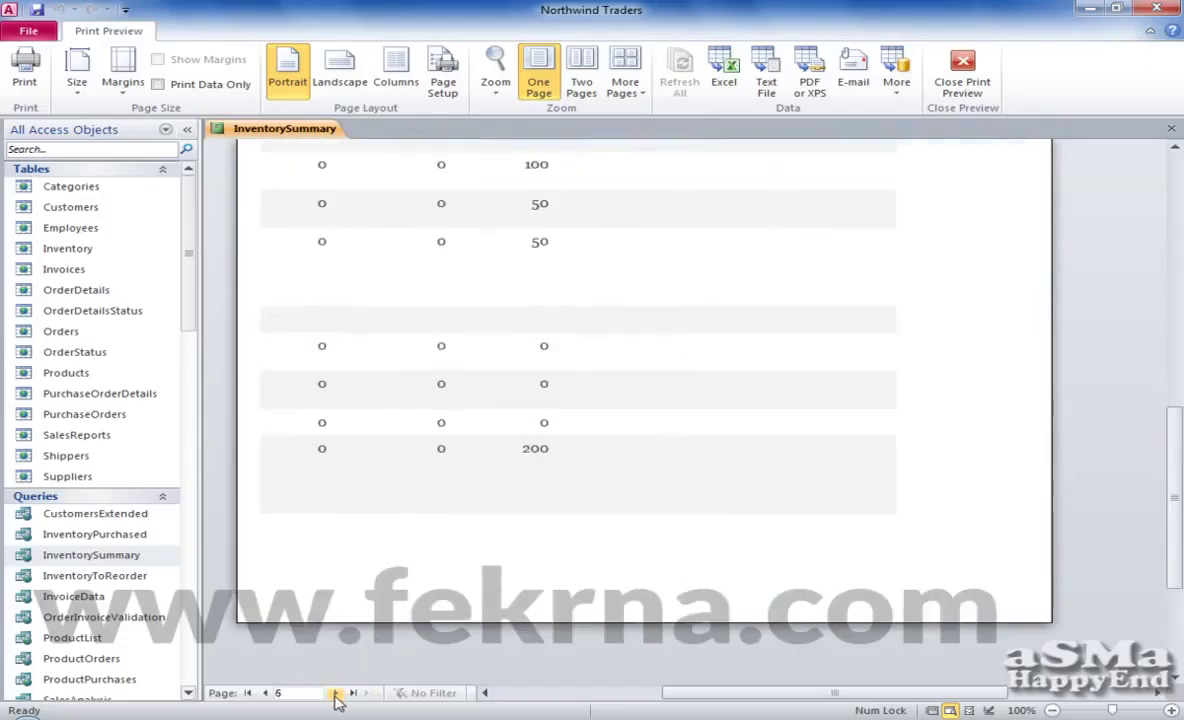
left_click(962, 75)
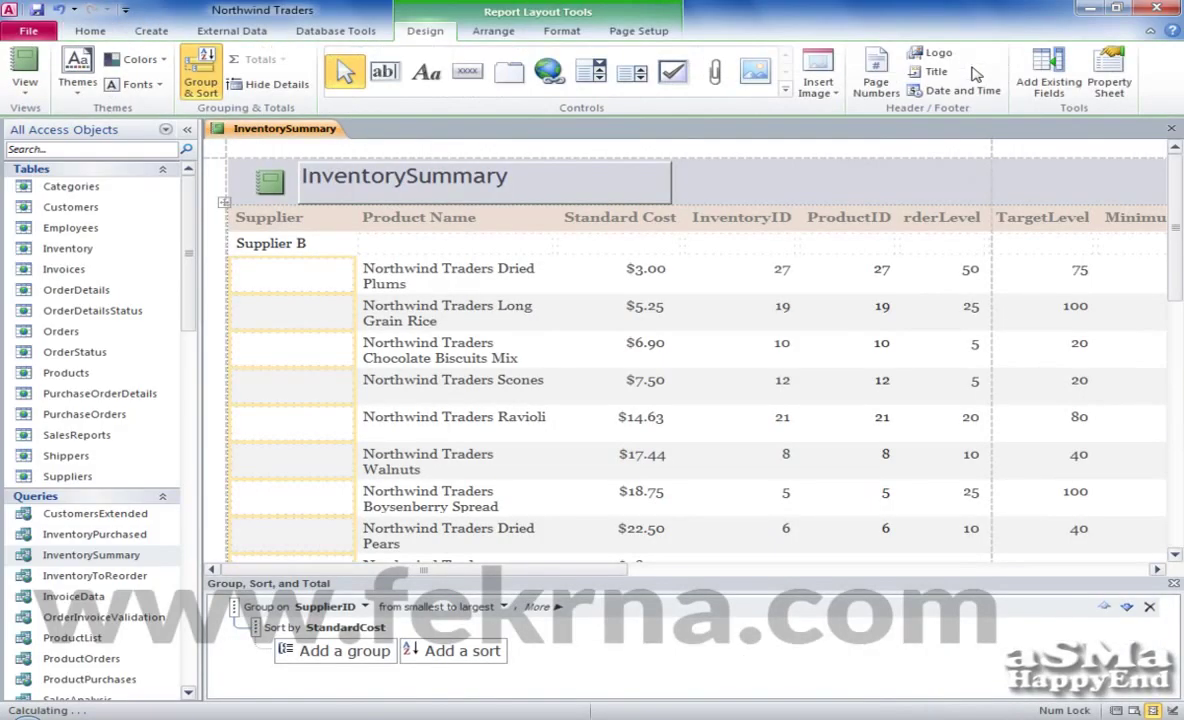
Hide the page margins in Layout View and show them again
left_click(638, 31)
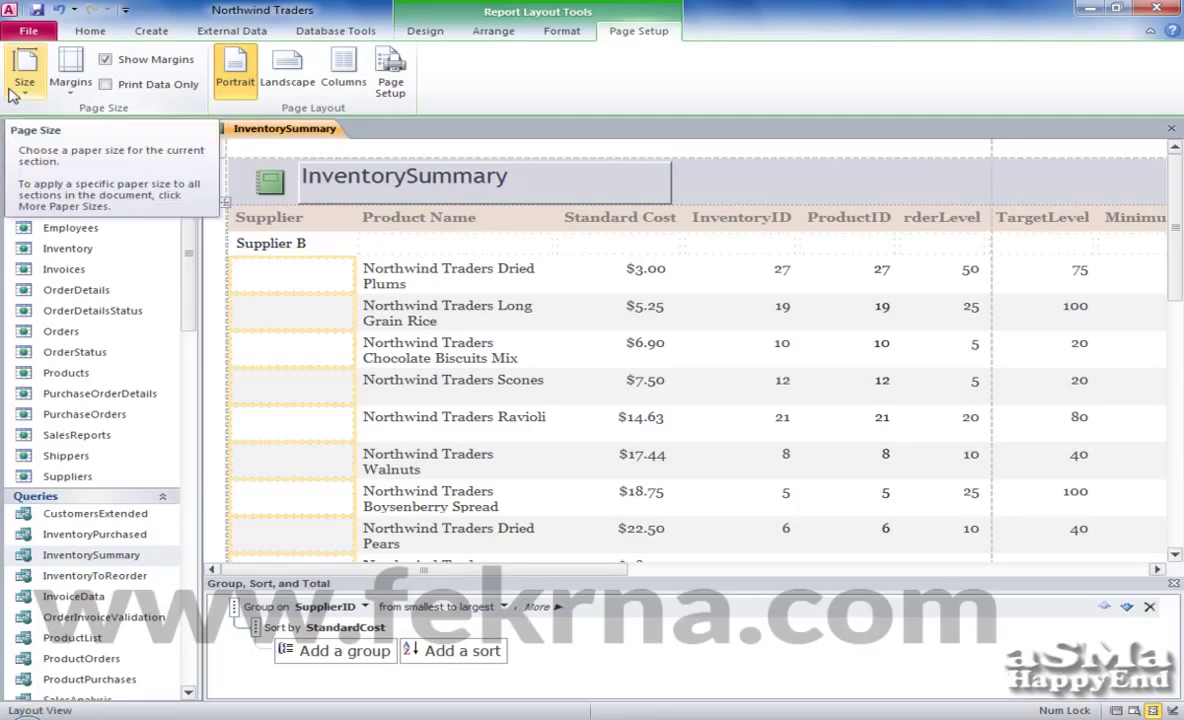
left_click(106, 61)
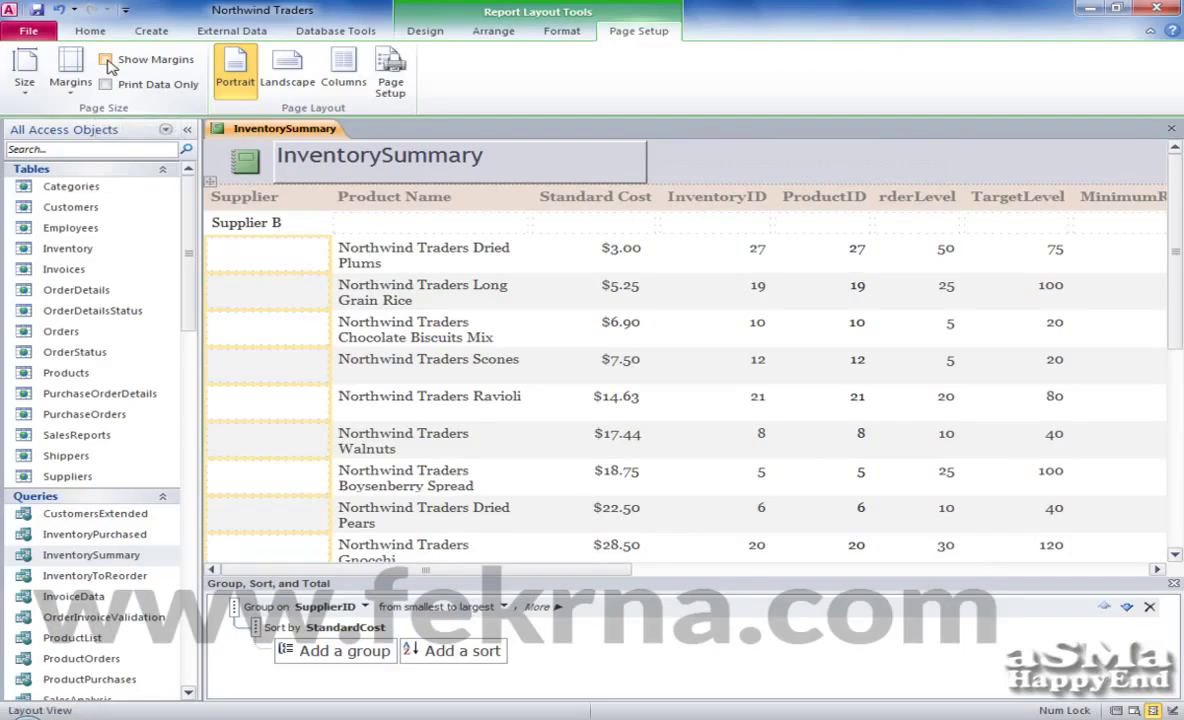
left_click(107, 61)
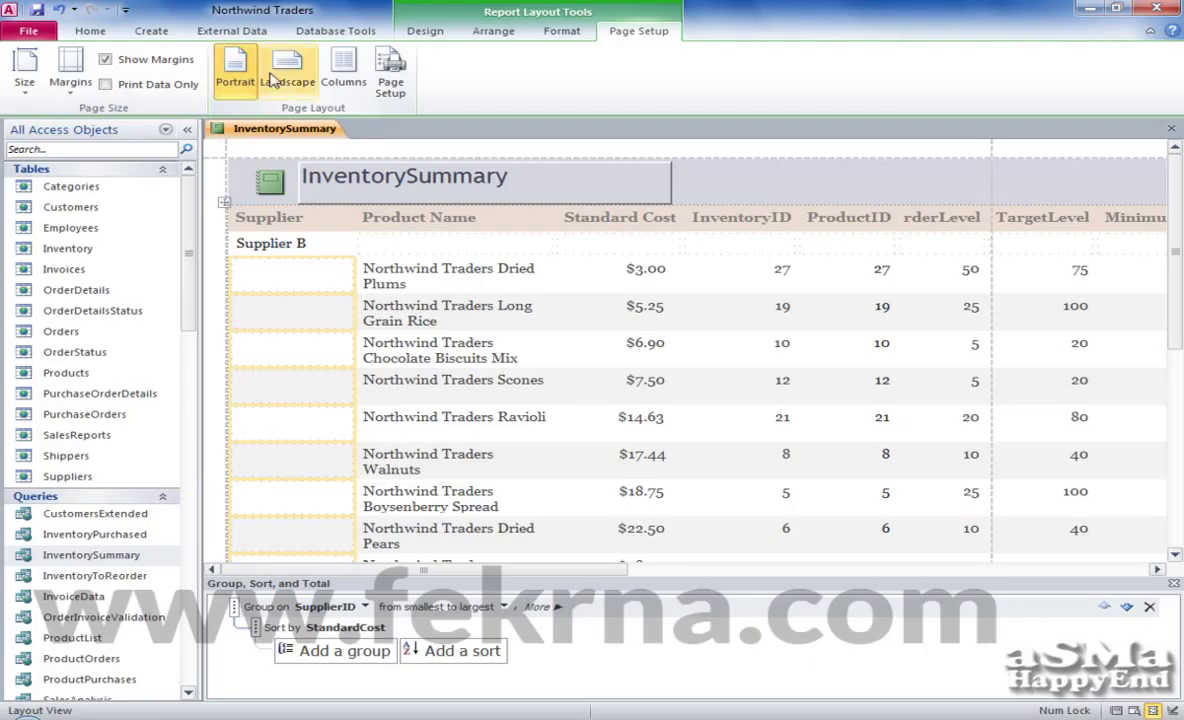
Look at the report's Page Setup and column layout settings without changing them
left_click(392, 80)
left_click(630, 410)
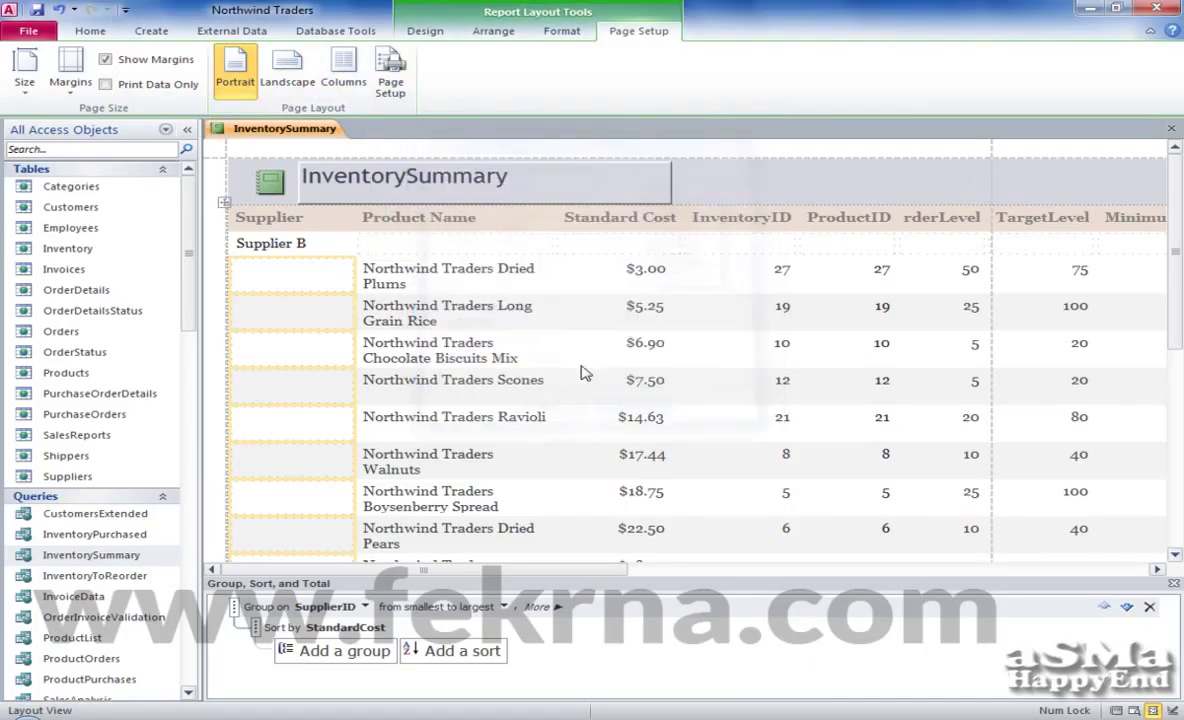
left_click(341, 72)
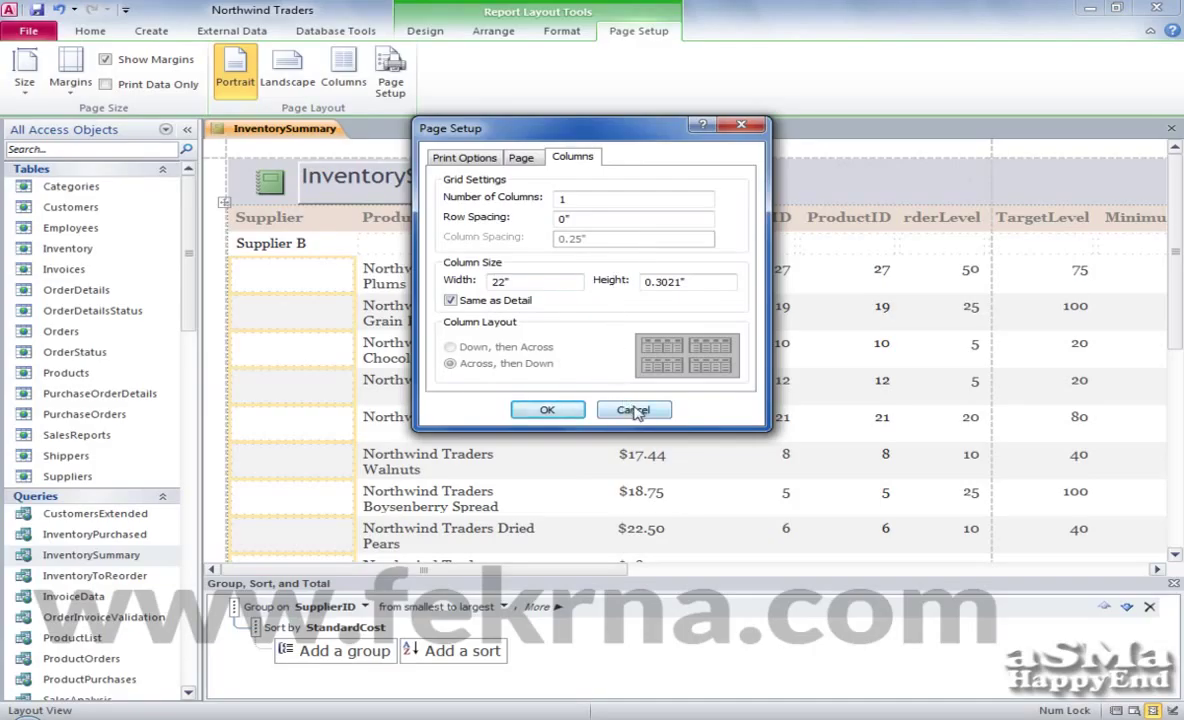
left_click(634, 410)
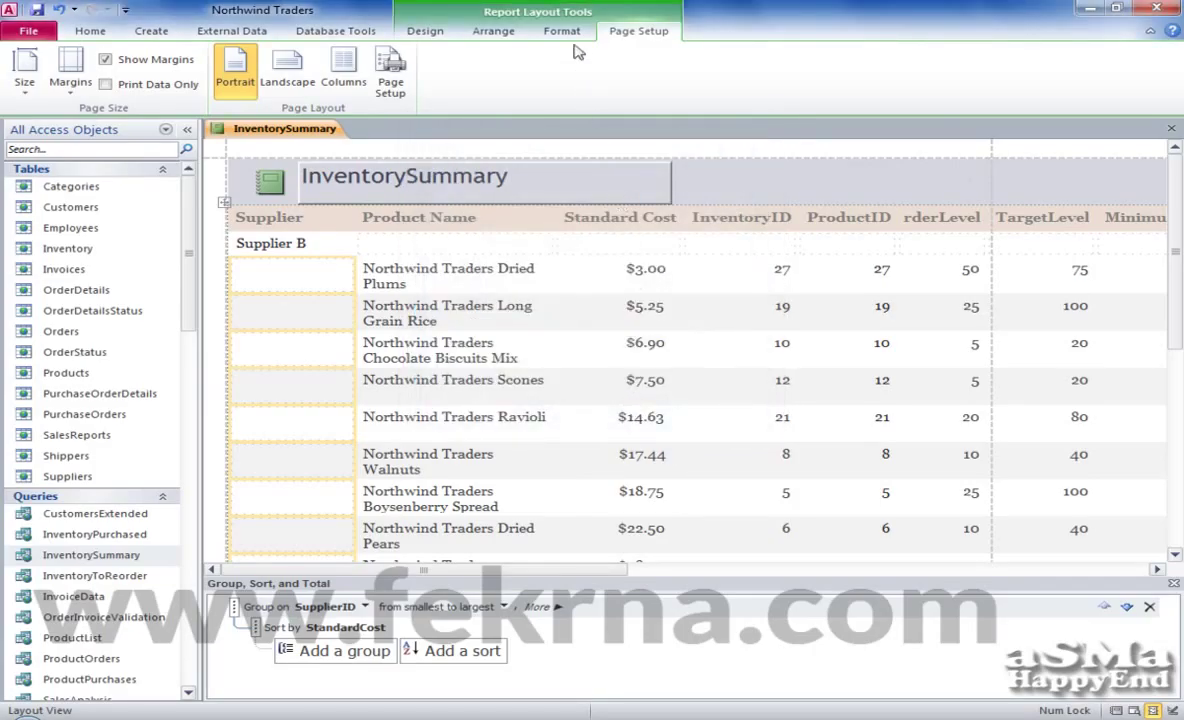
left_click(425, 30)
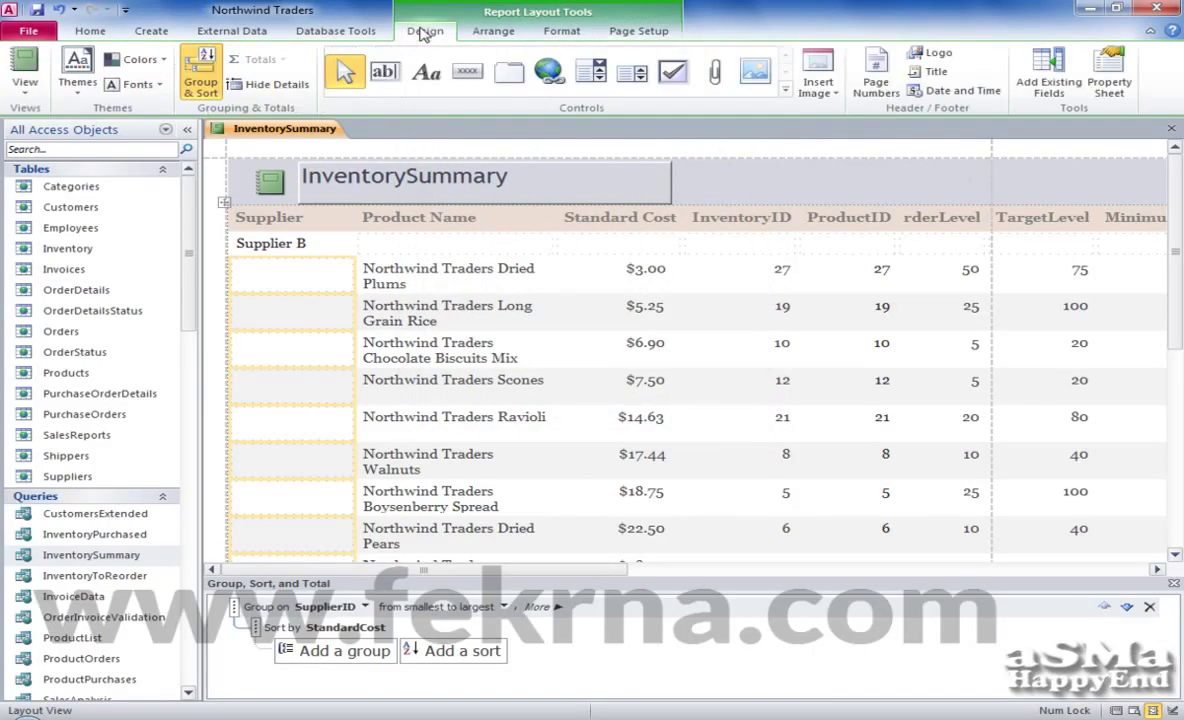
Switch the report to Report View and open the InventorySummary query's datasheet to compare its plain records with the report
right_click(282, 133)
left_click(322, 198)
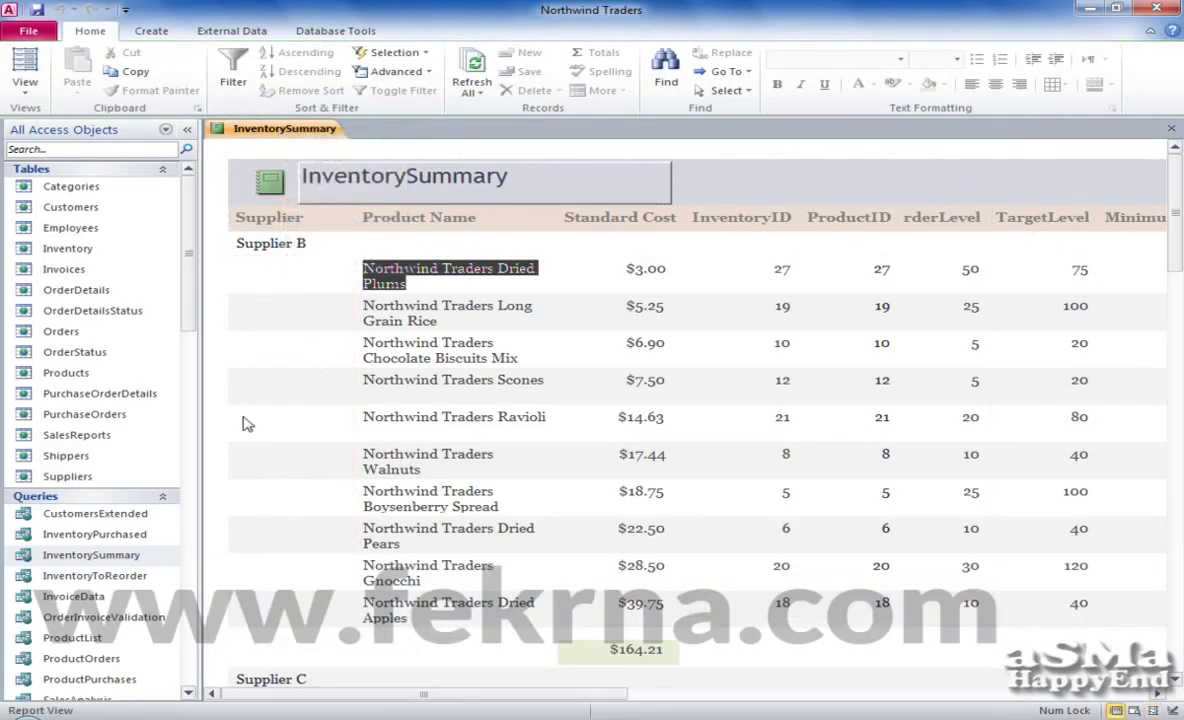
double_click(95, 556)
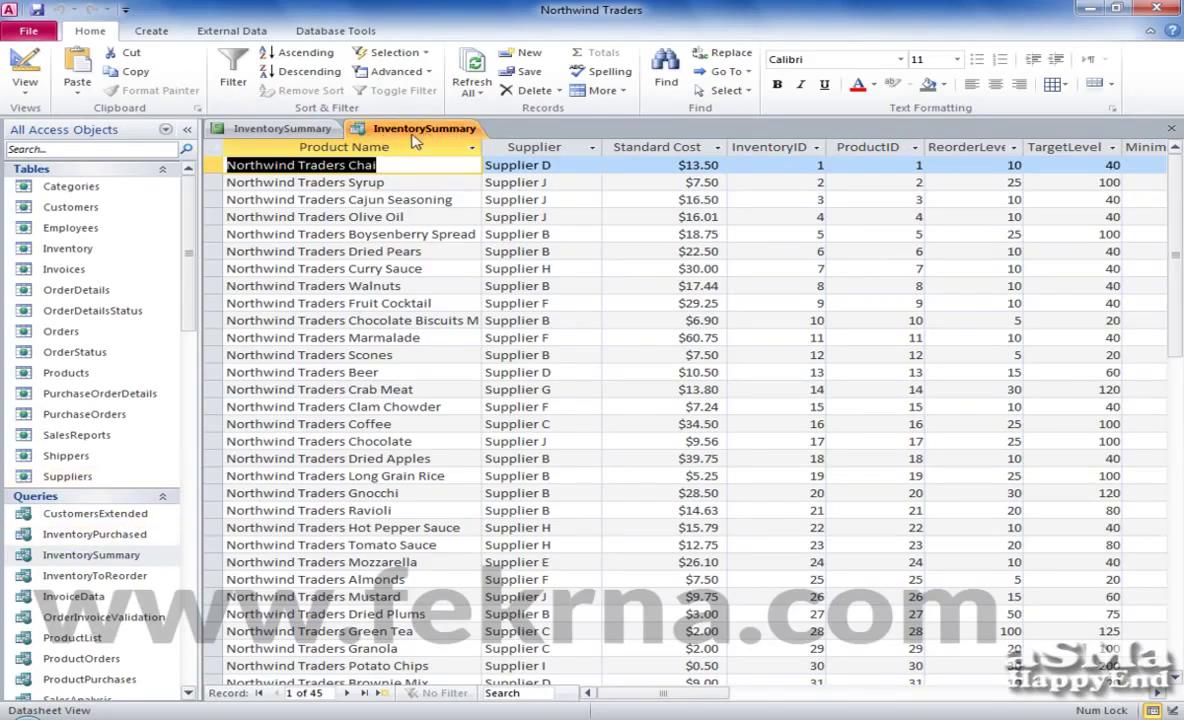
left_click(278, 133)
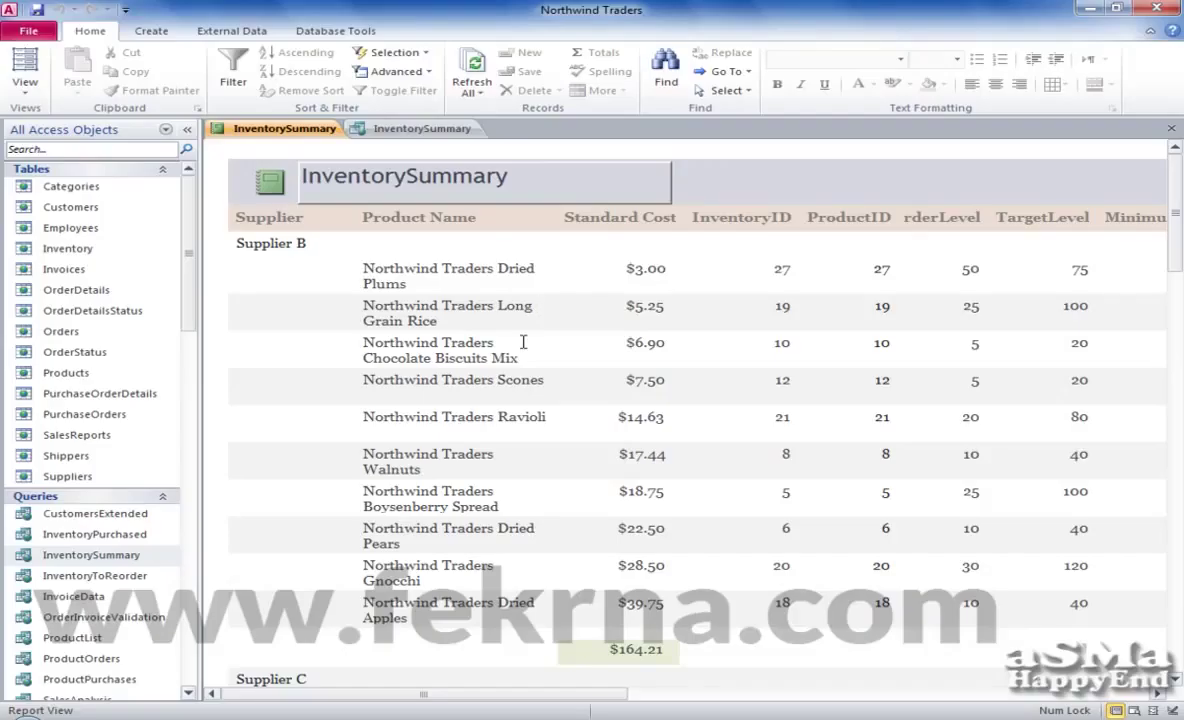
In Layout View, select the report's TargetLevel column and open the conditional formatting rules for that field
right_click(308, 129)
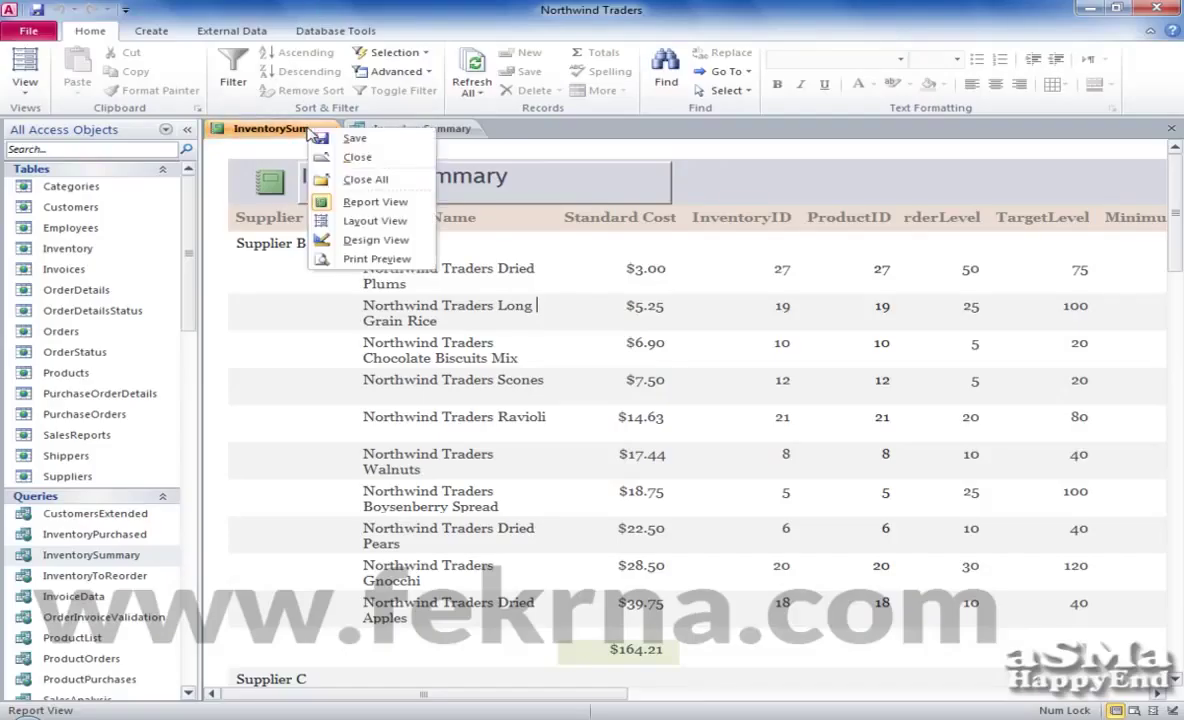
left_click(362, 221)
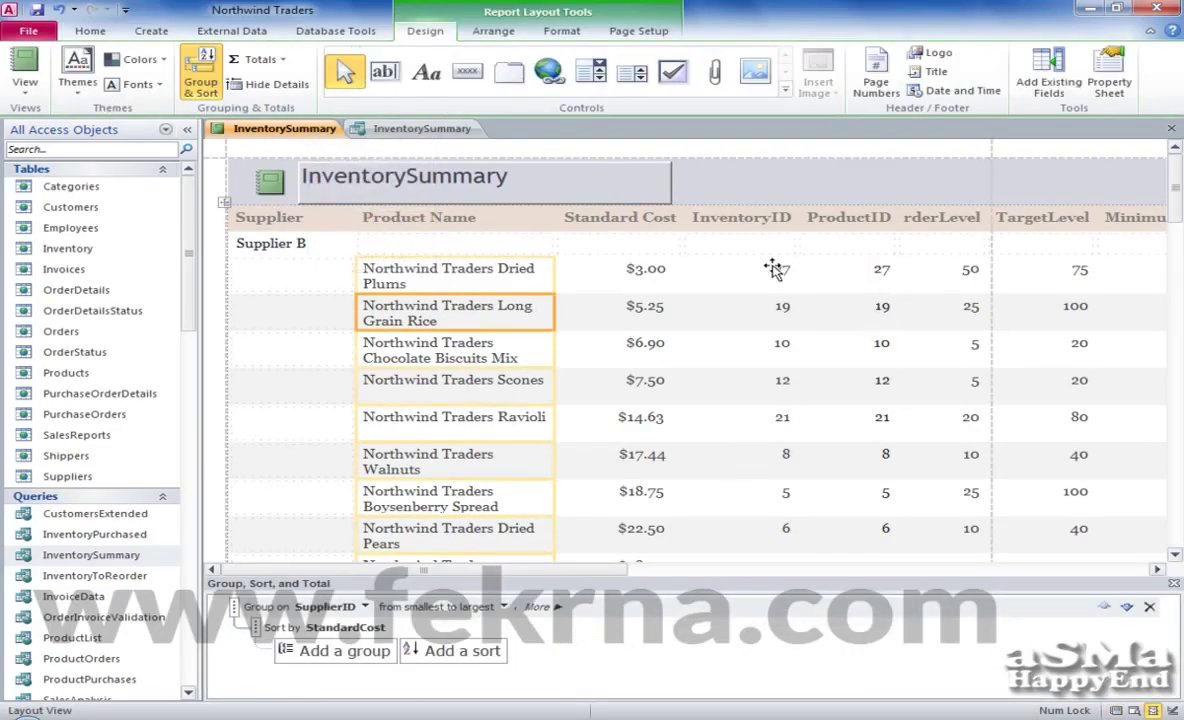
left_click(1070, 278)
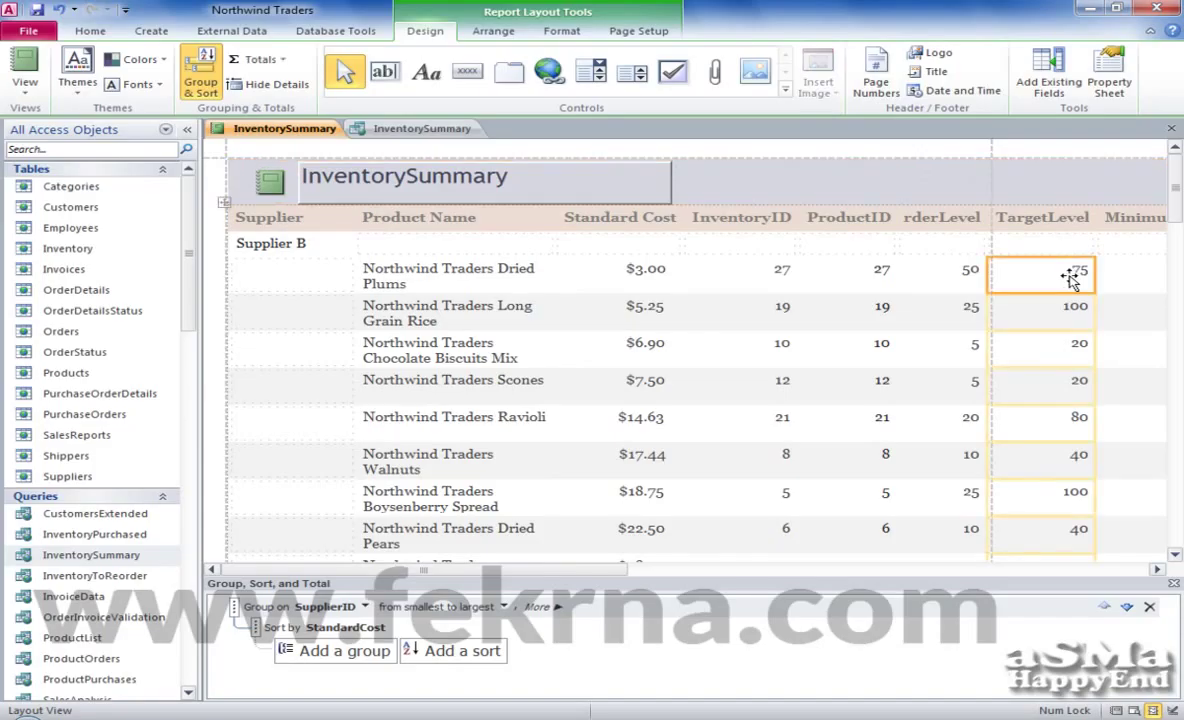
left_click(1160, 572)
left_click_drag(542, 576, 436, 569)
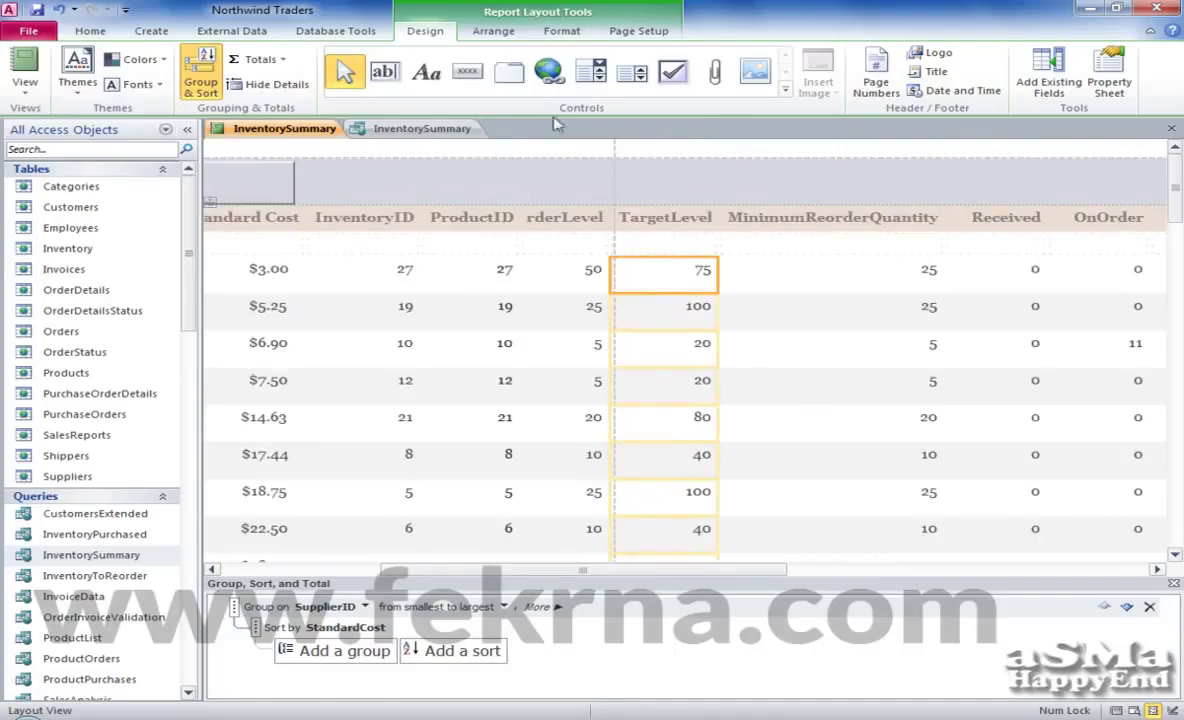
left_click(576, 32)
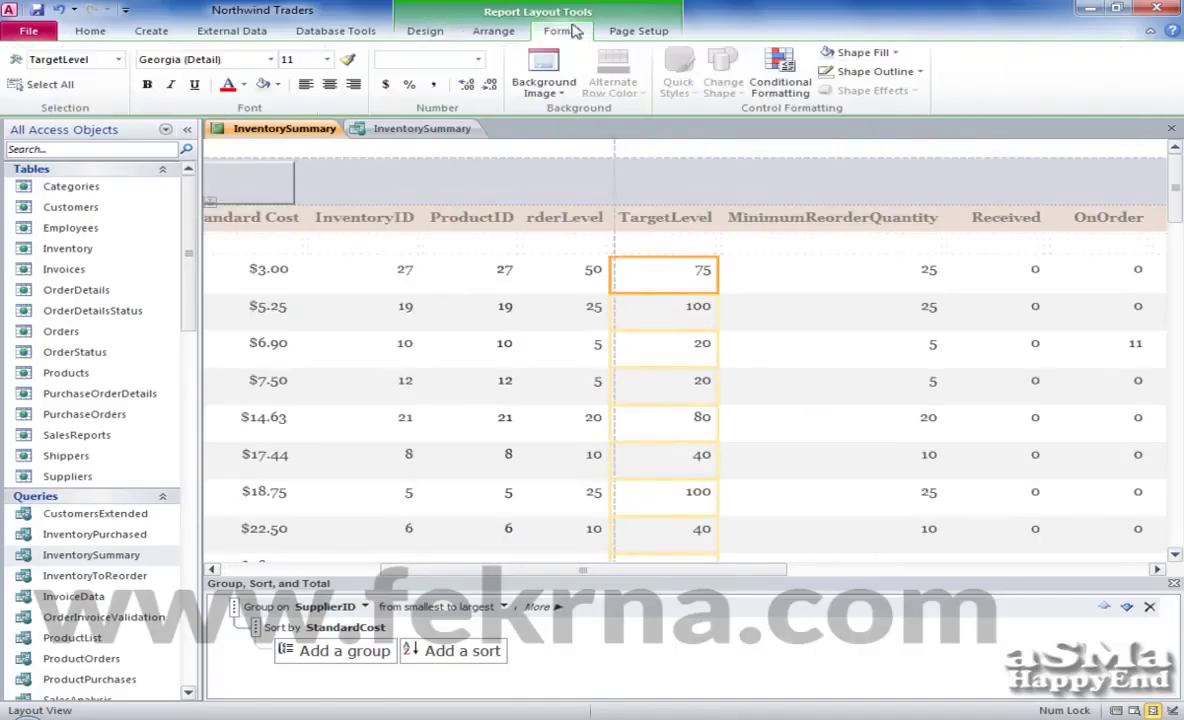
left_click(783, 86)
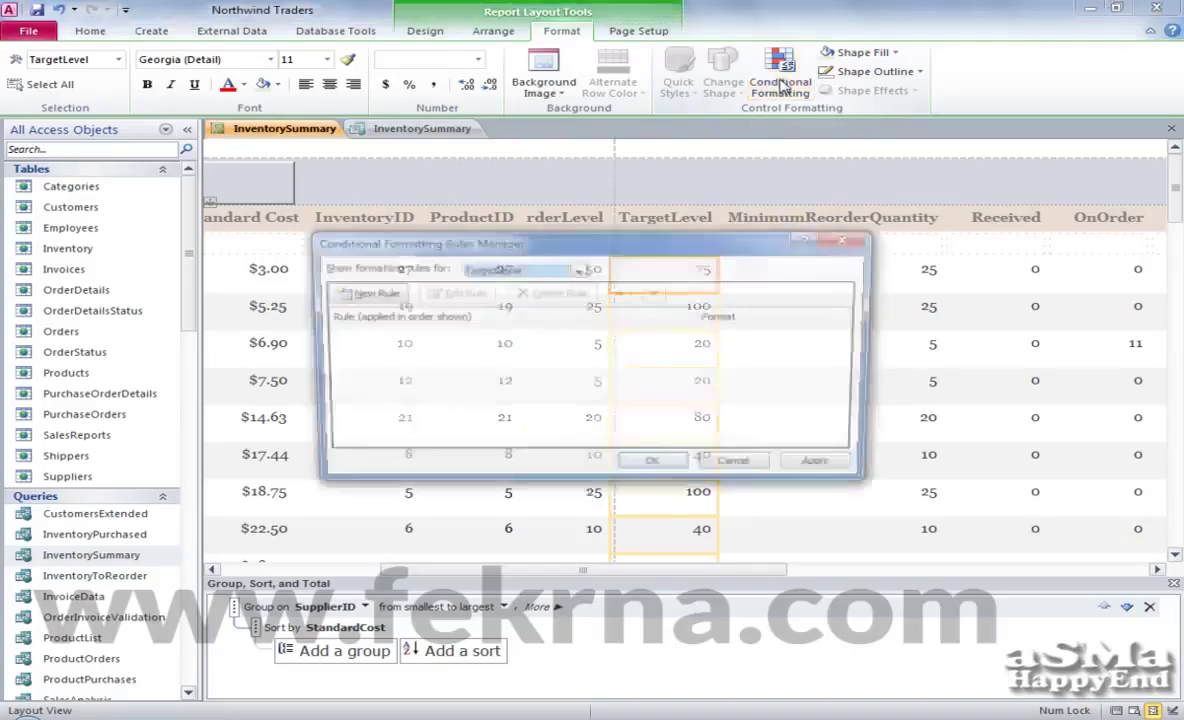
left_click_drag(742, 238, 903, 176)
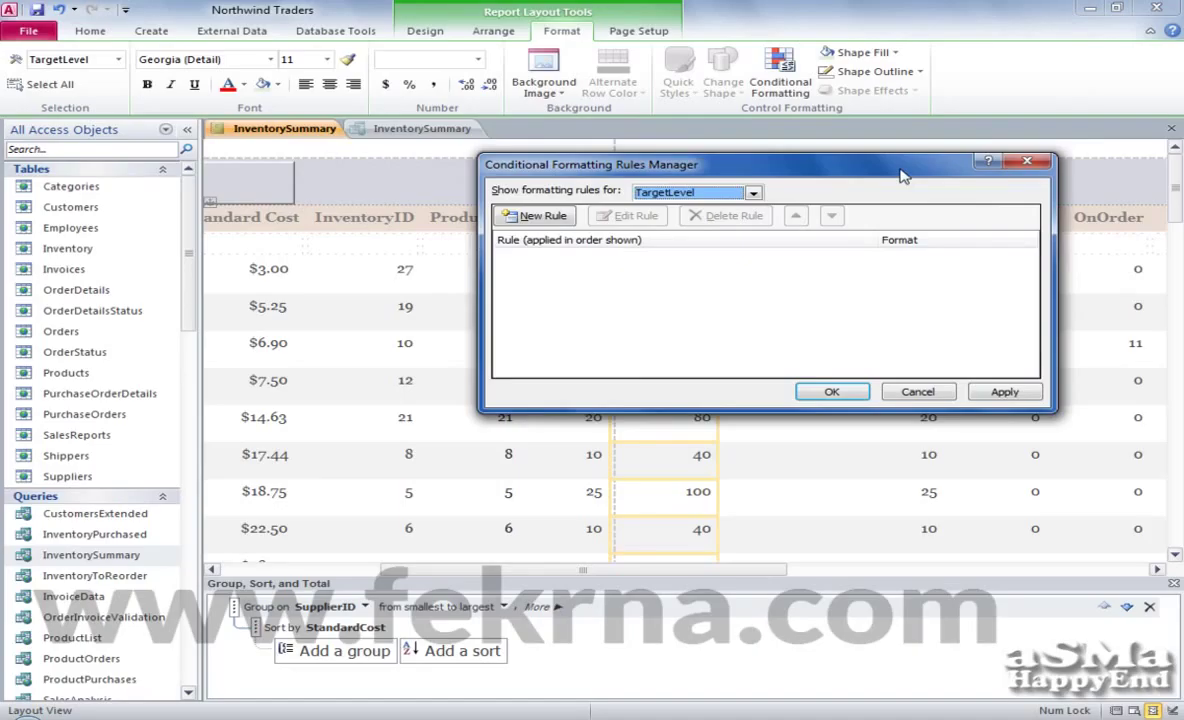
left_click(753, 192)
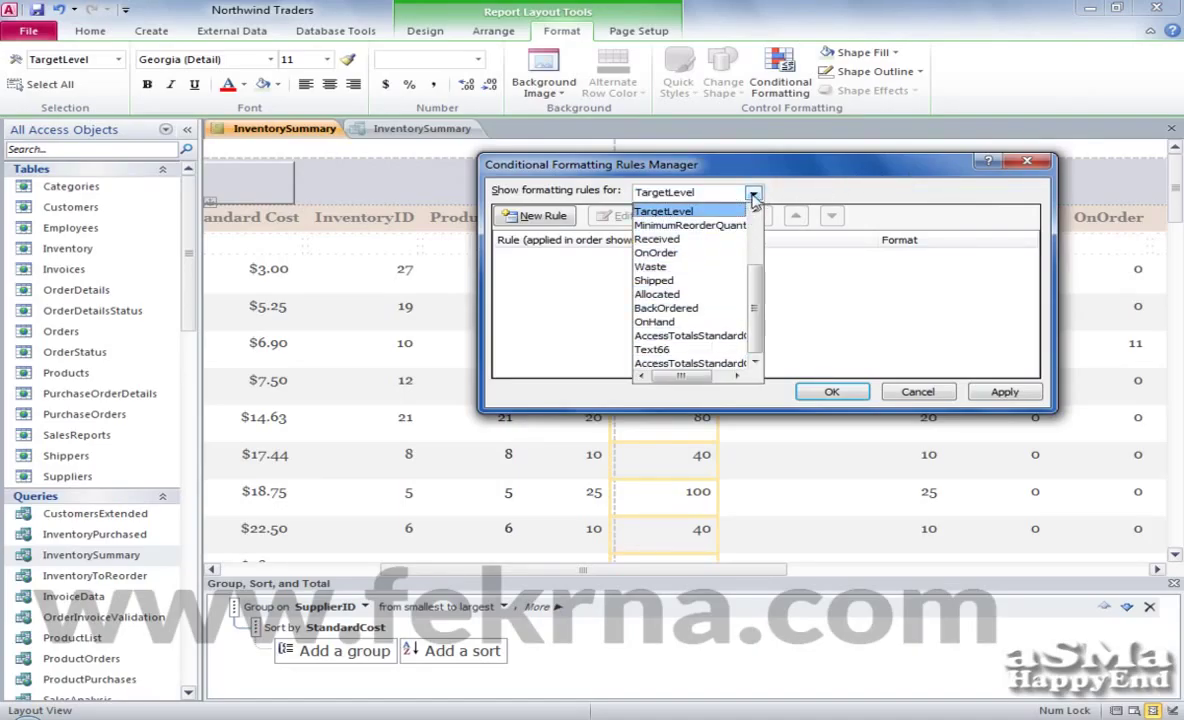
left_click(753, 192)
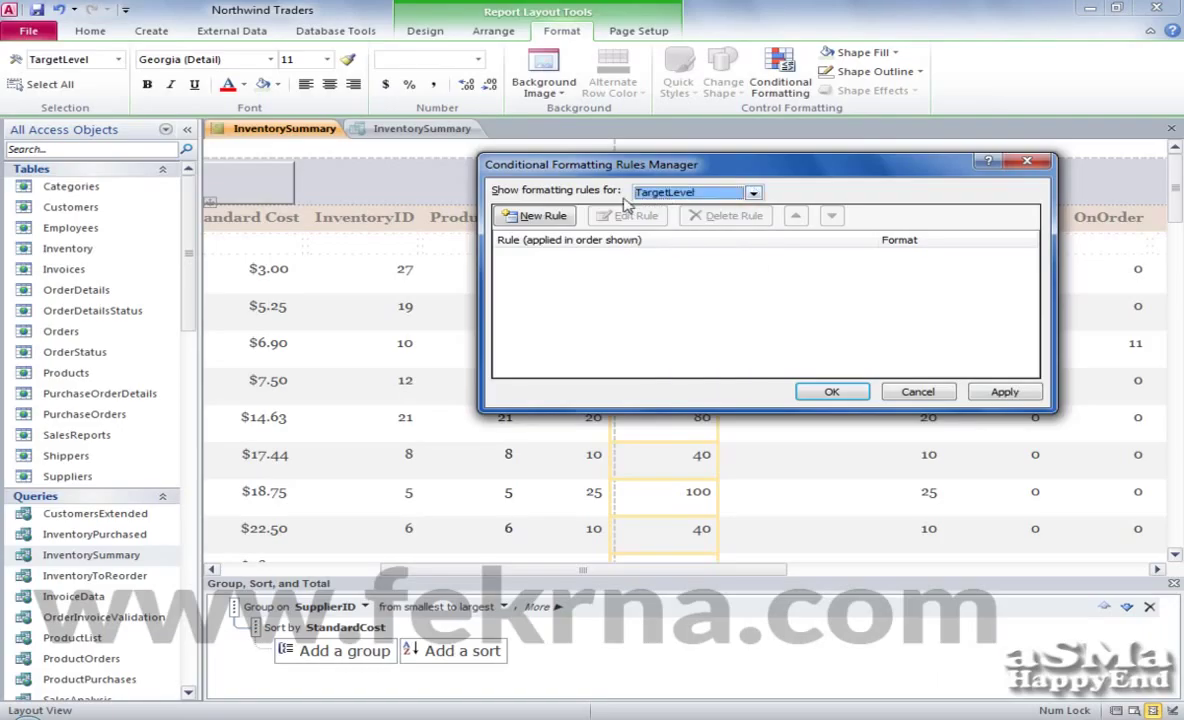
Create a new formatting rule for TargetLevel that checks for field values between 60 and 40
left_click(538, 216)
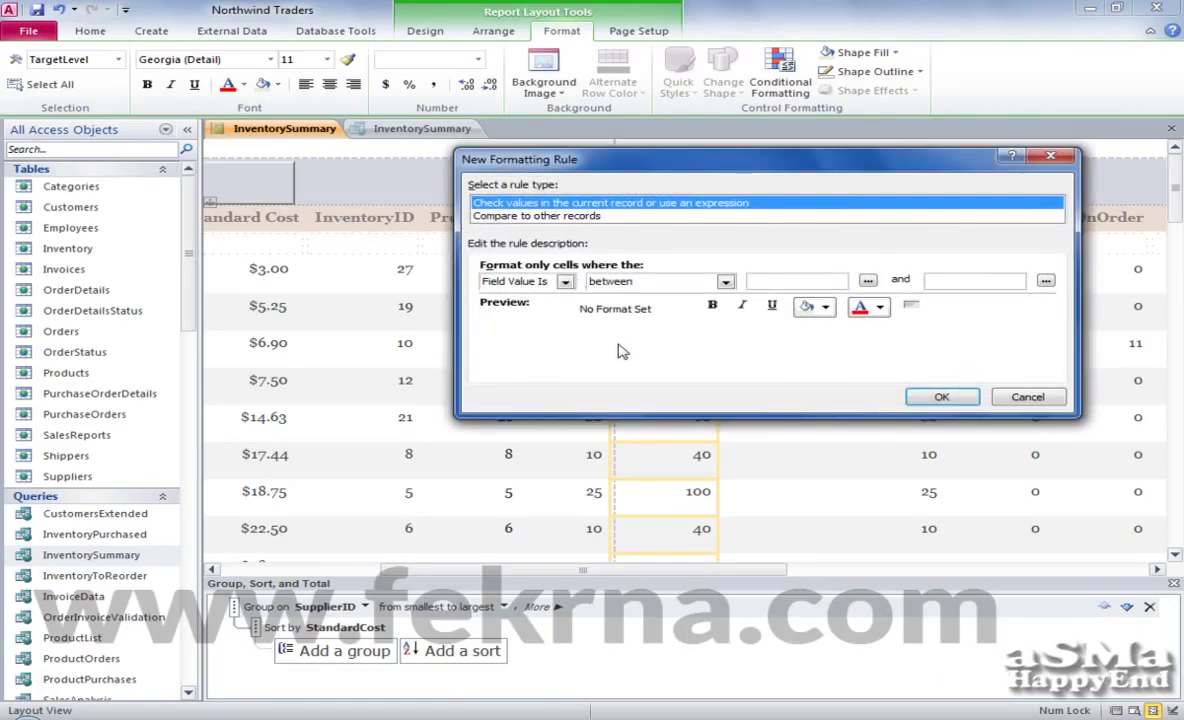
left_click(725, 282)
left_click(725, 282)
left_click(725, 282)
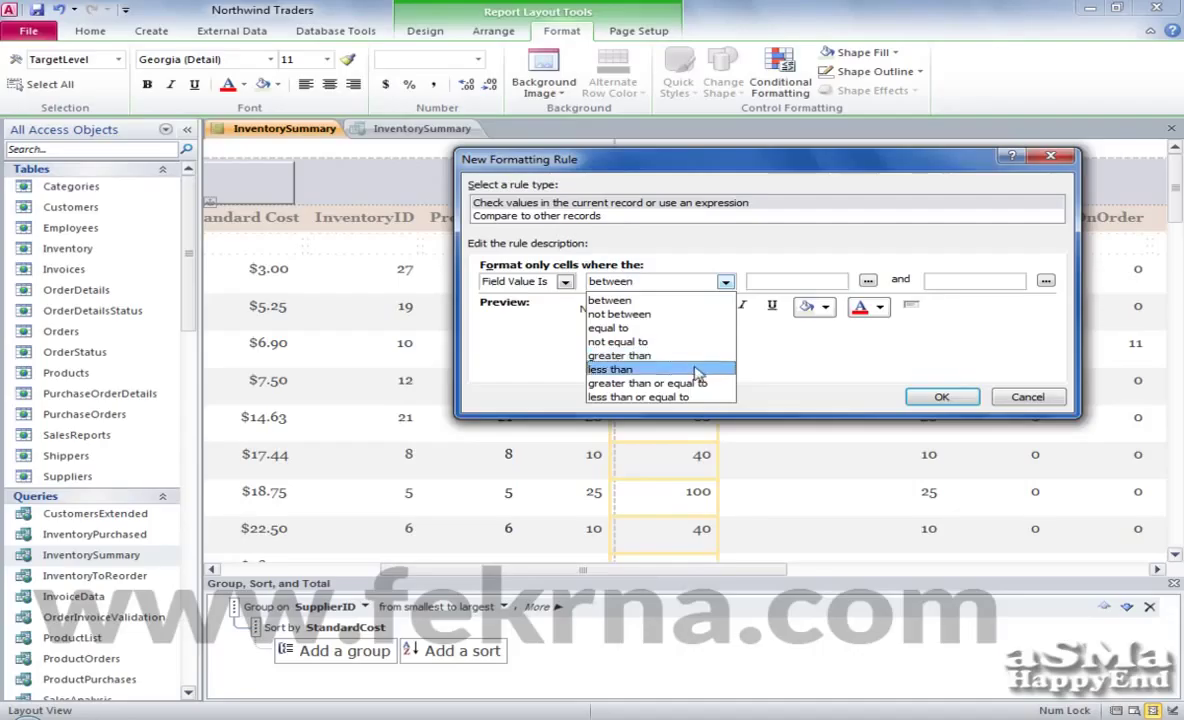
left_click(700, 300)
left_click(785, 283)
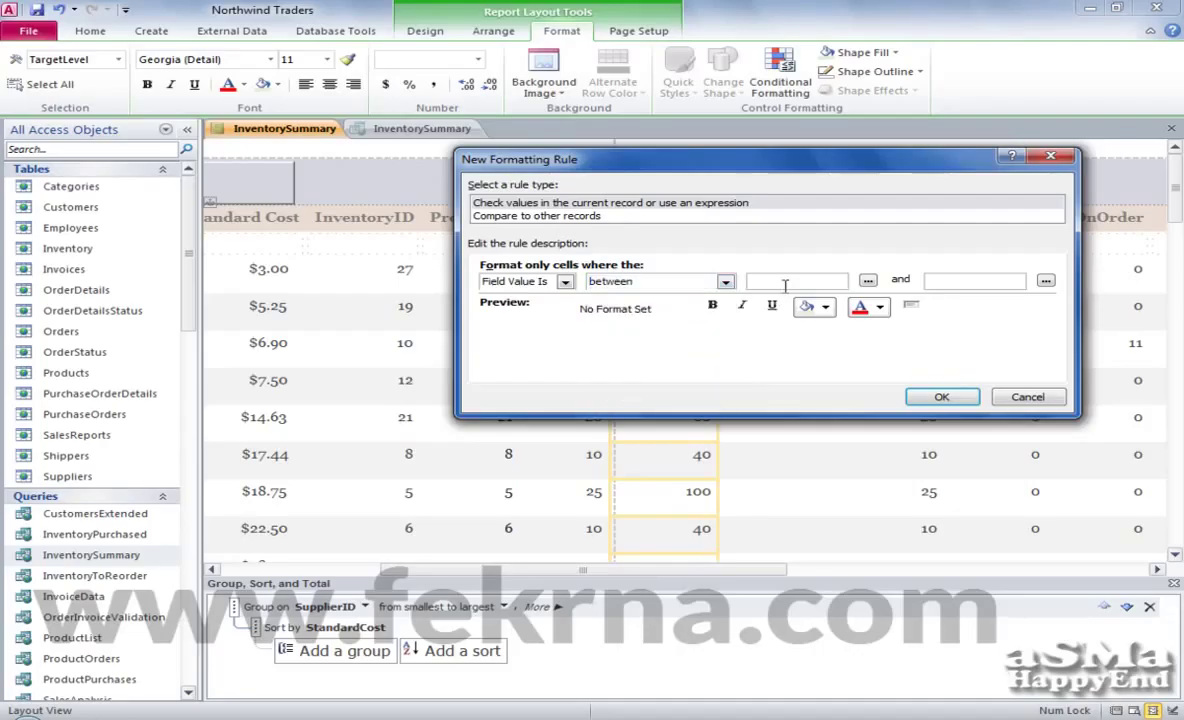
type("60")
left_click(970, 282)
Format the matching TargetLevel values in blue bold text and accept the new rule
left_click(880, 310)
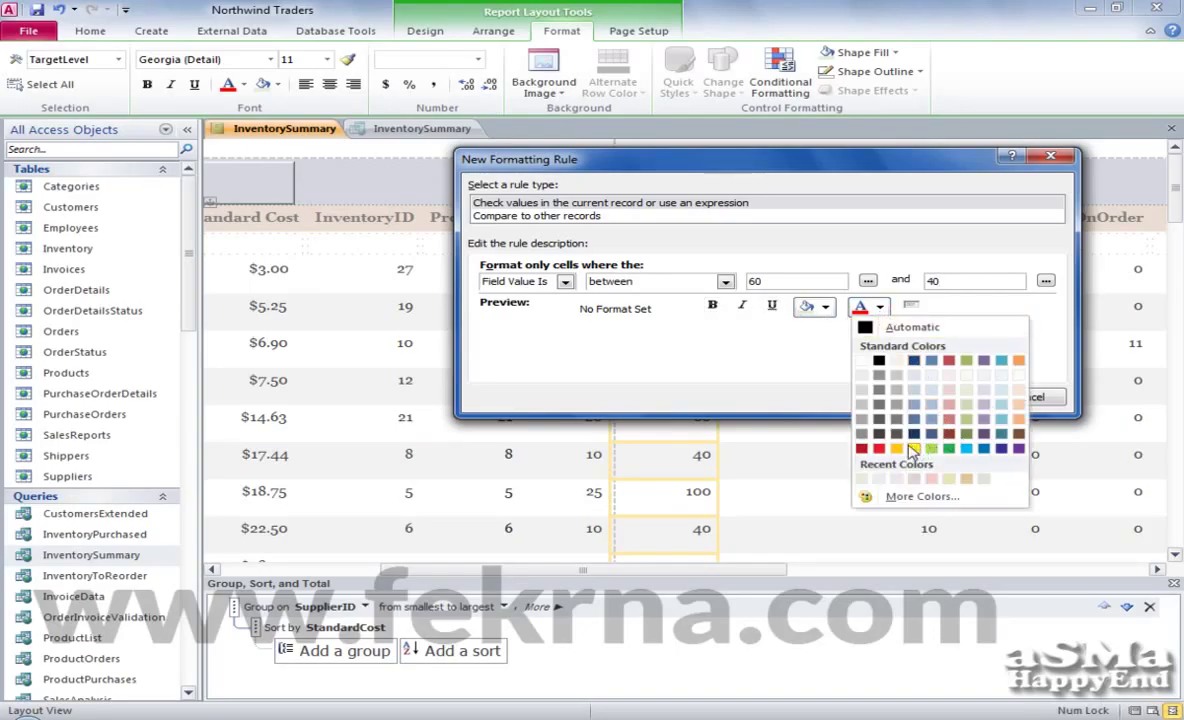
left_click(981, 449)
left_click(712, 305)
left_click_drag(895, 170, 560, 134)
left_click(603, 364)
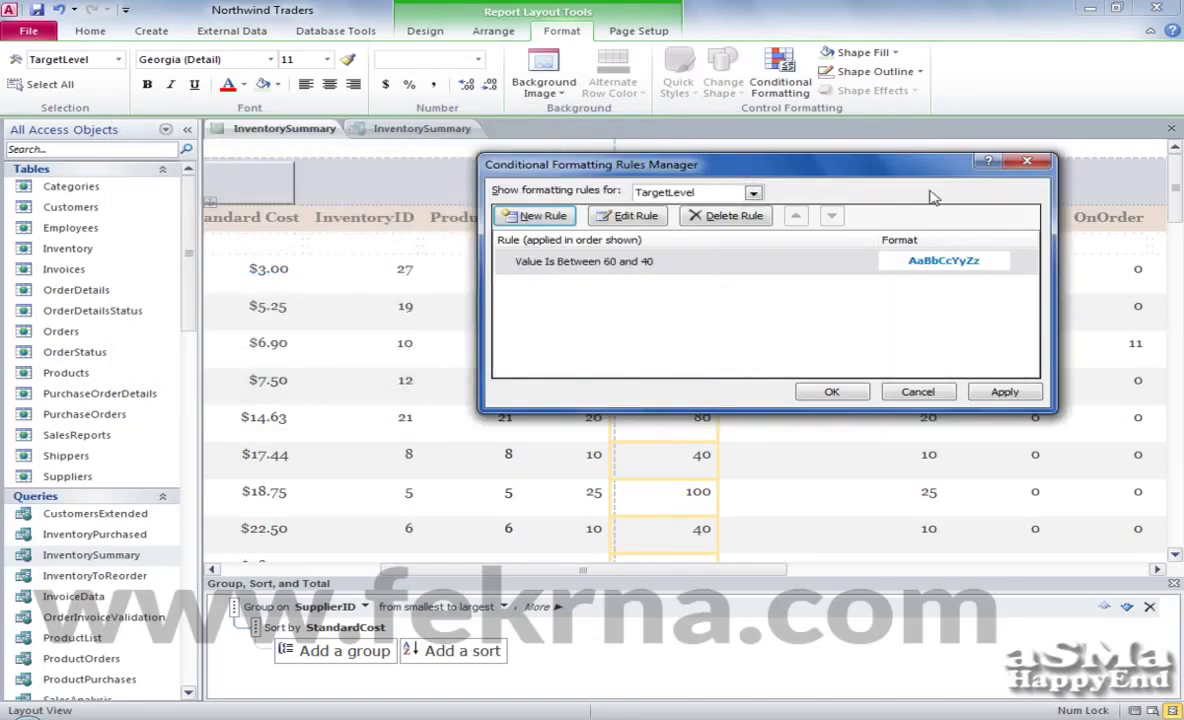
Apply the between 60 and 40 rule to the TargetLevel column and close the rules manager
left_click_drag(905, 172, 935, 66)
left_click(1034, 286)
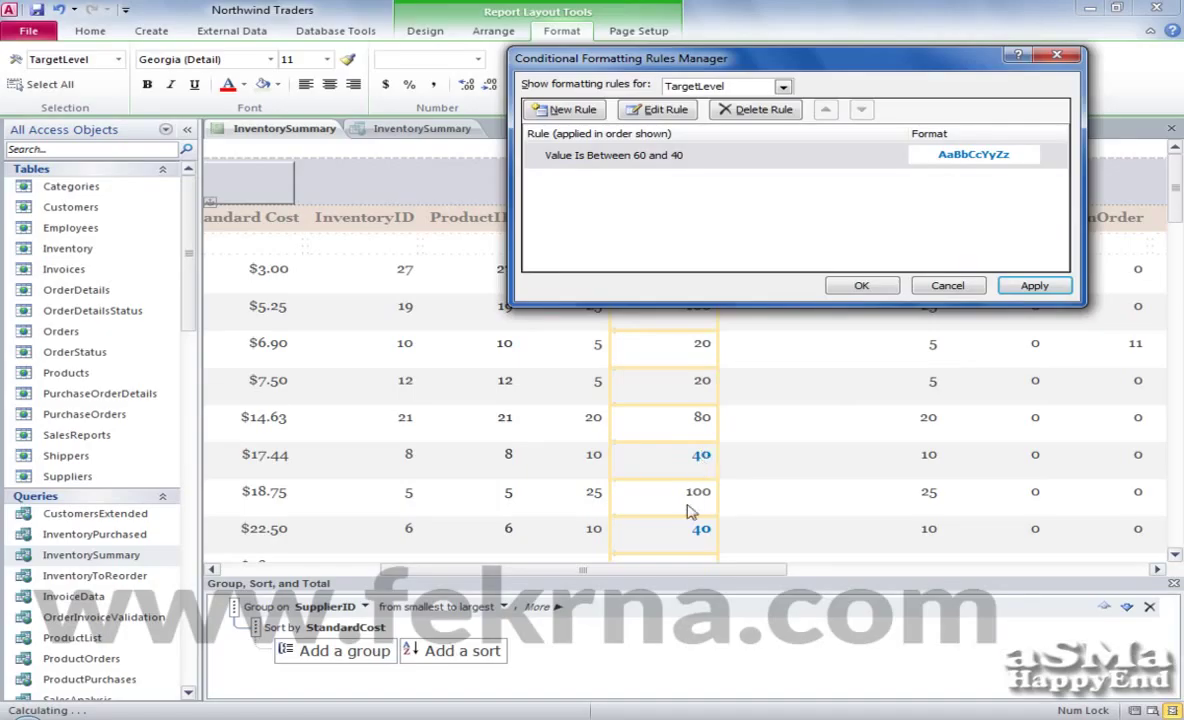
left_click(877, 287)
left_click_drag(1175, 219, 1174, 186)
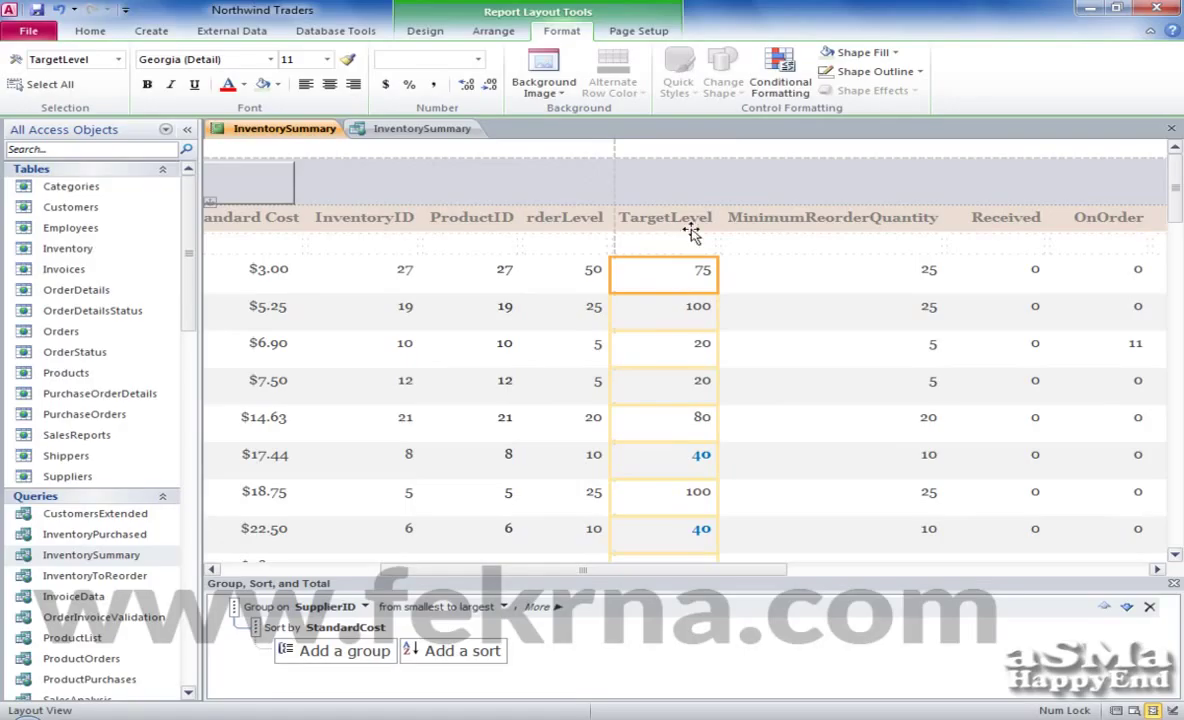
Reopen the TargetLevel conditional formatting rules and delete the rule for values between 60 and 40
left_click(778, 85)
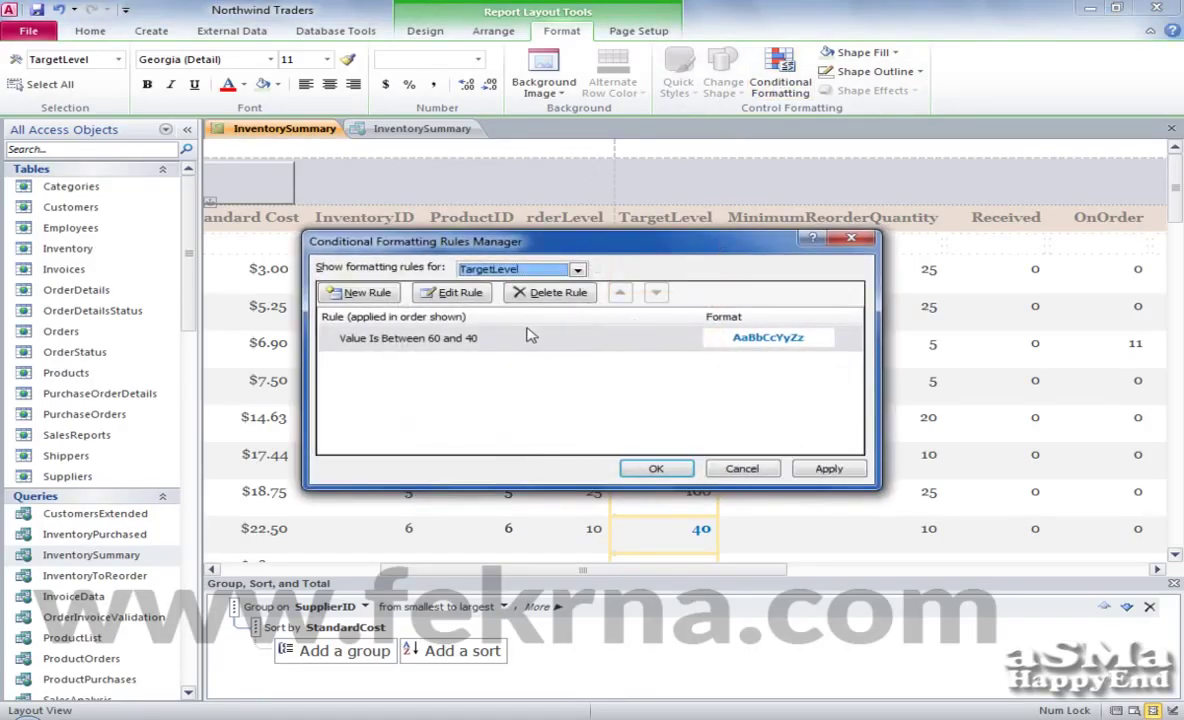
left_click(450, 340)
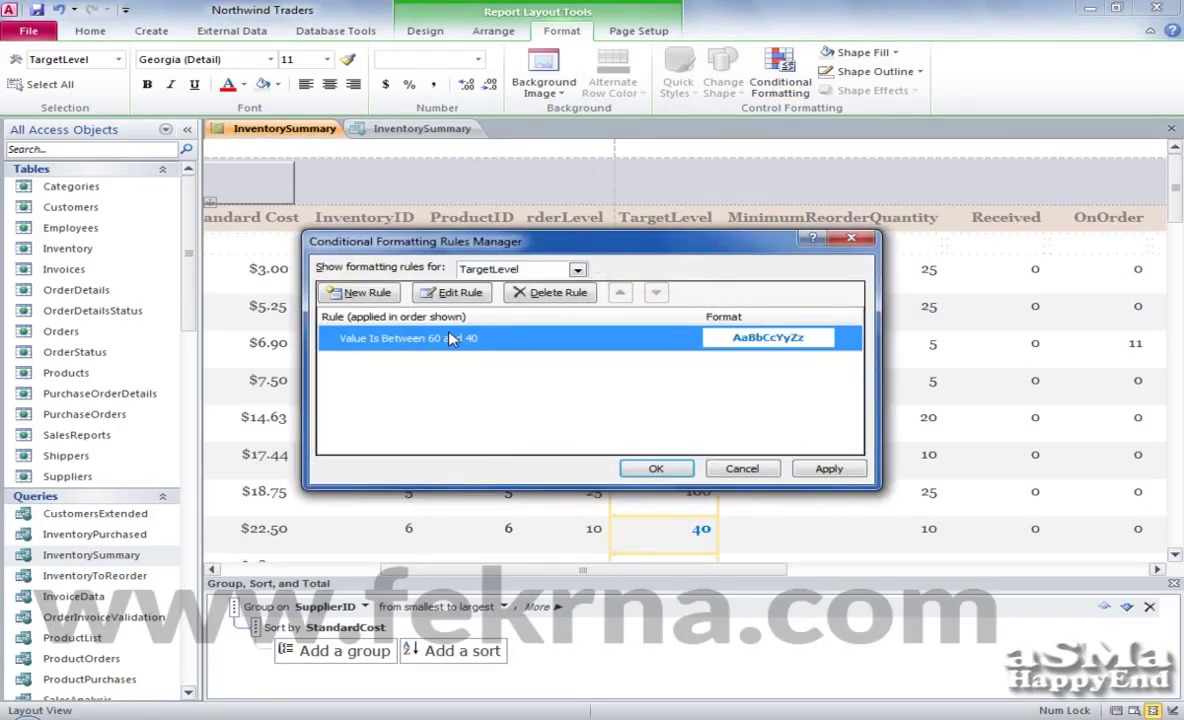
left_click(542, 293)
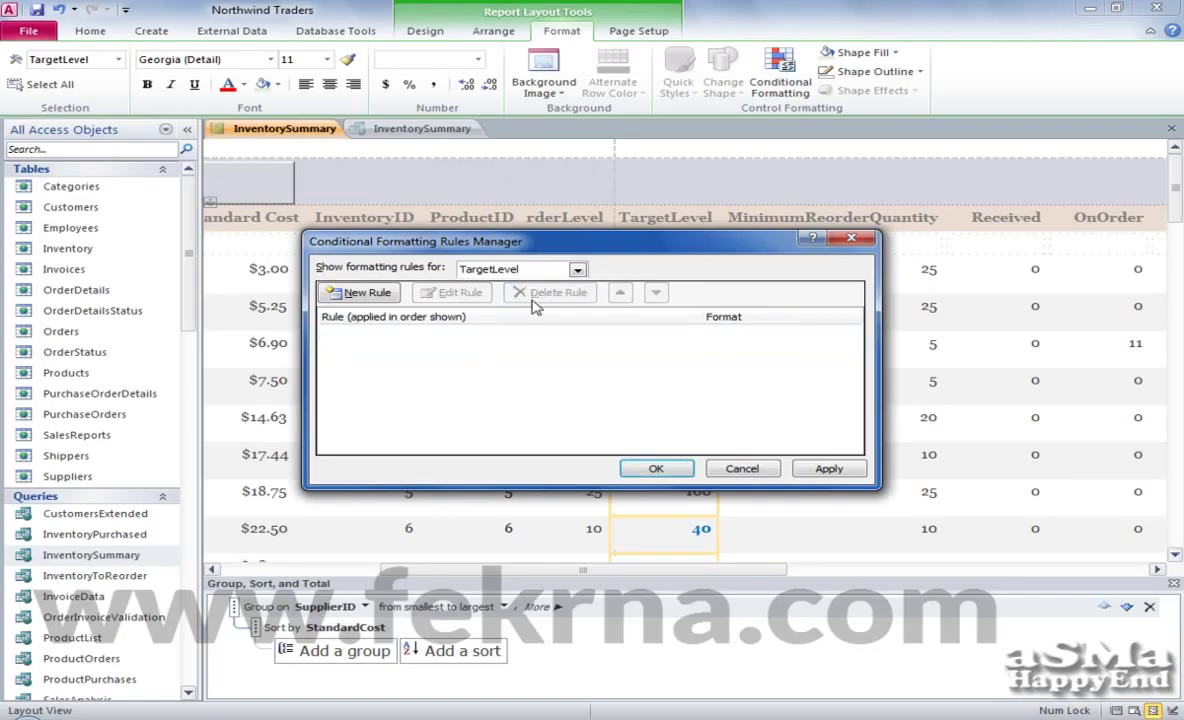
Apply the rule removal, and add a TargetLevel data bar rule that compares to other records with a dark teal bar color
left_click(828, 469)
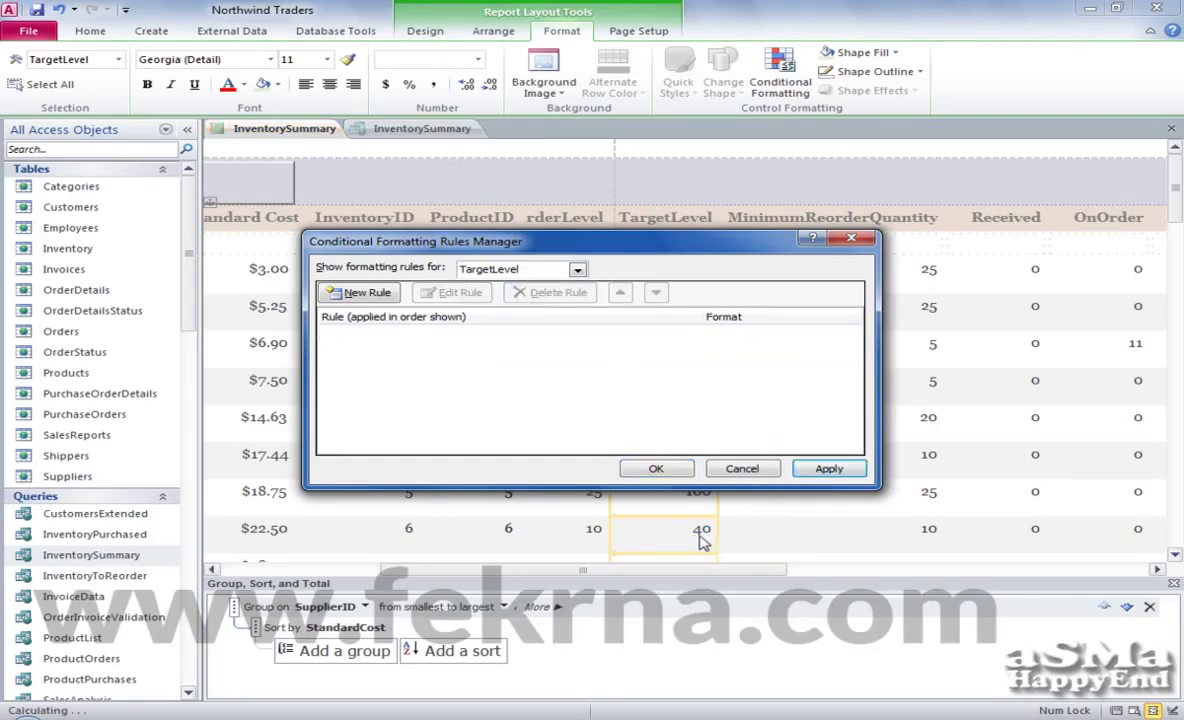
left_click(356, 292)
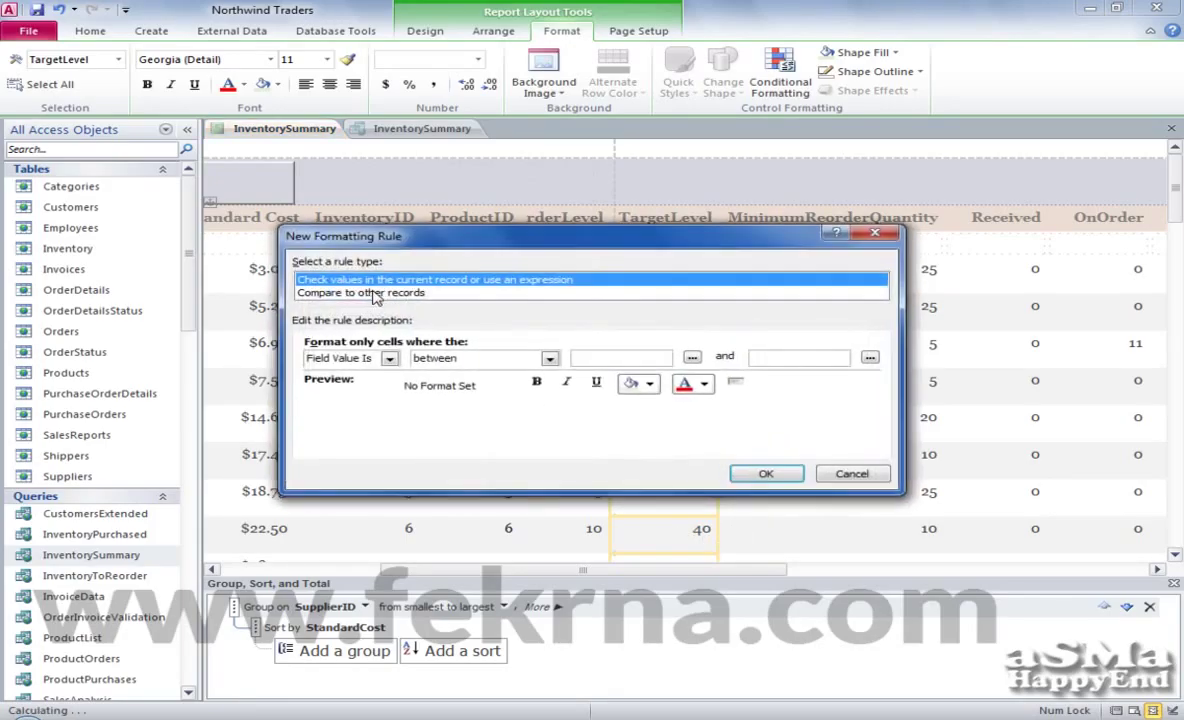
left_click(389, 293)
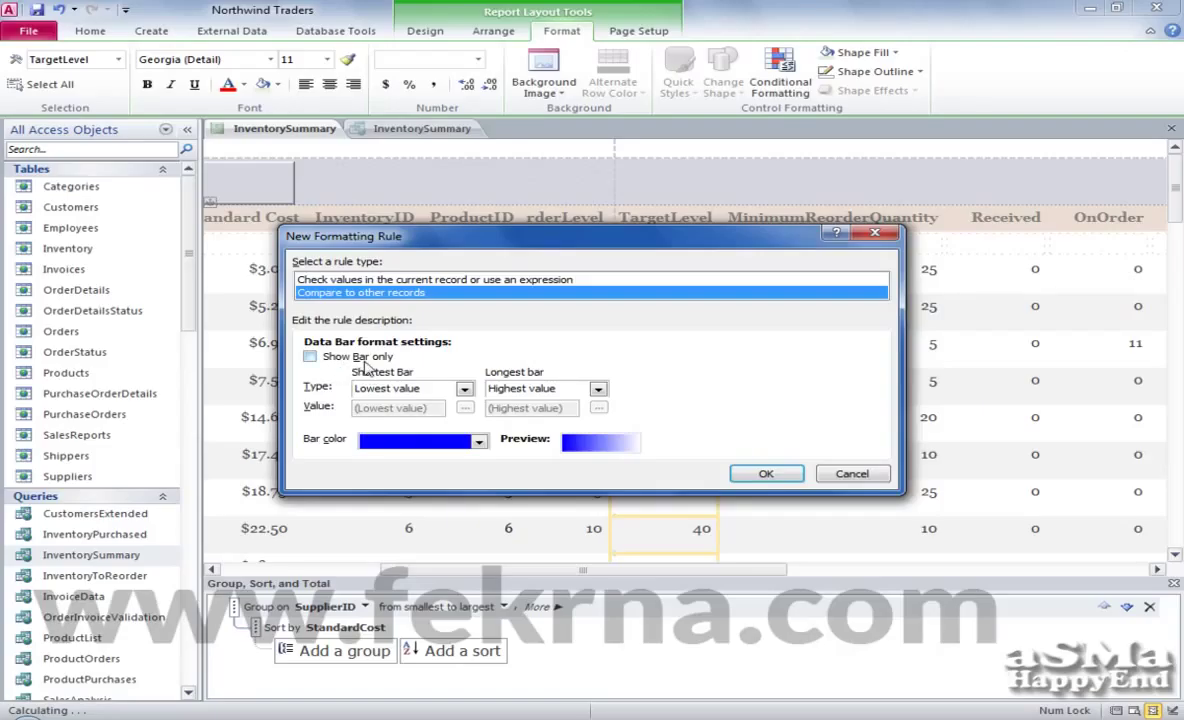
left_click(478, 442)
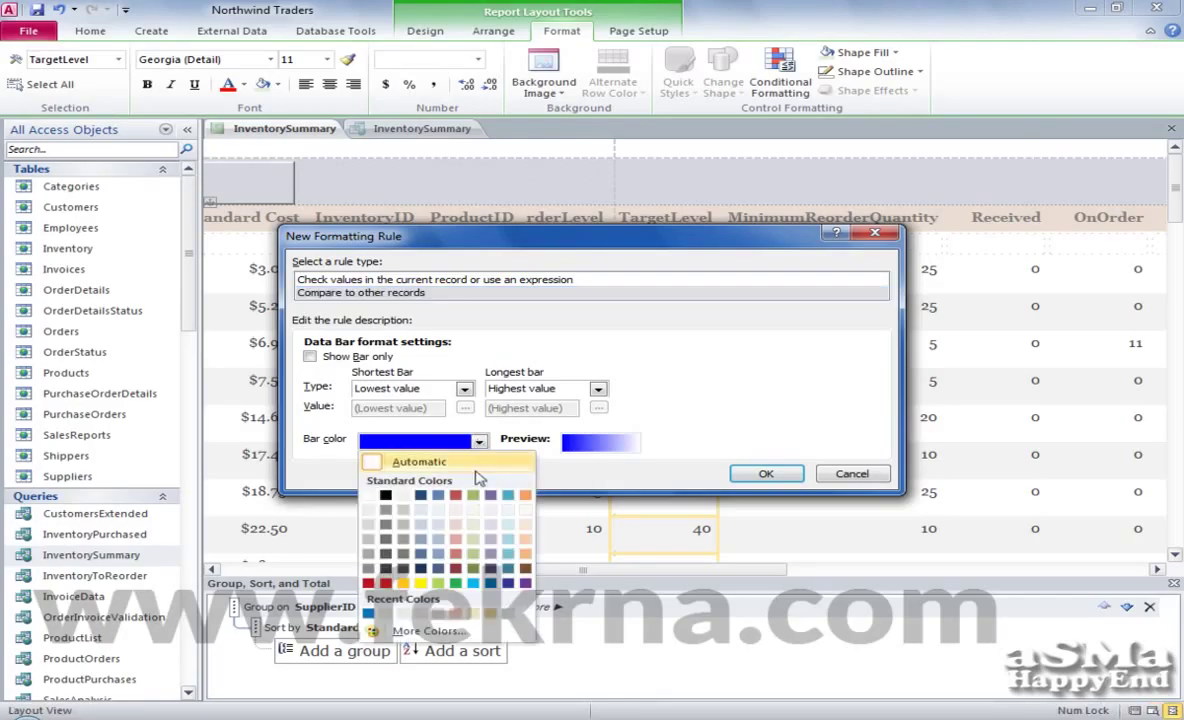
left_click(508, 553)
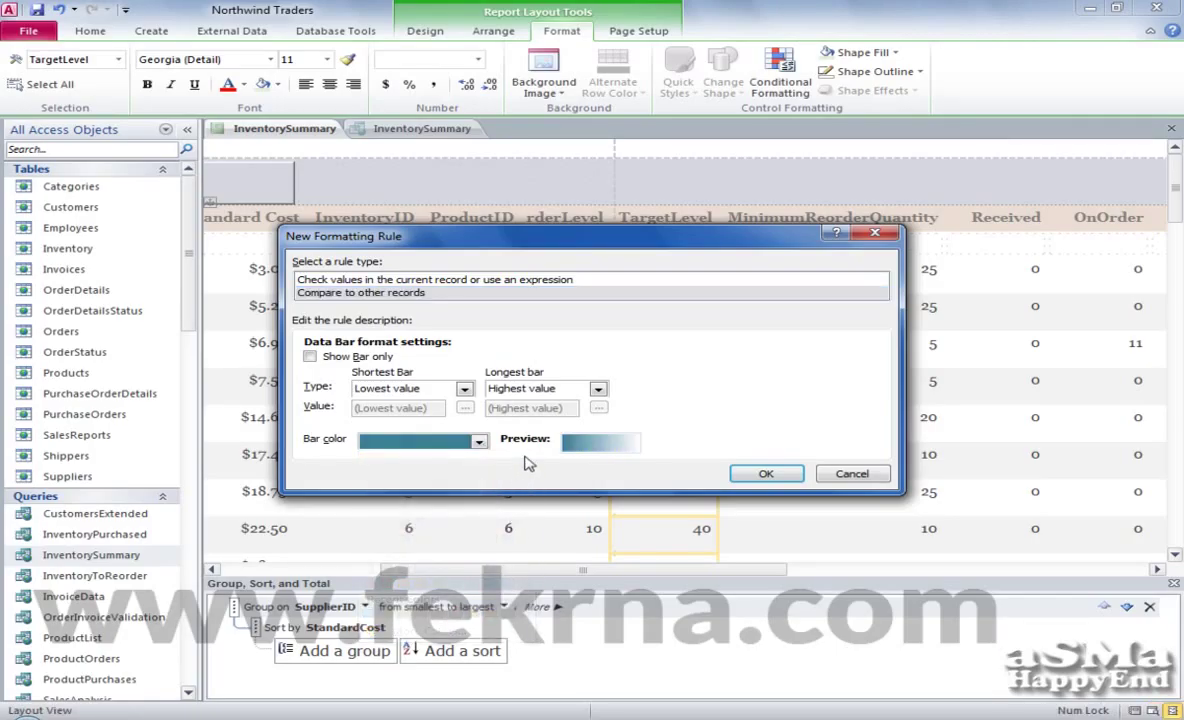
left_click(764, 474)
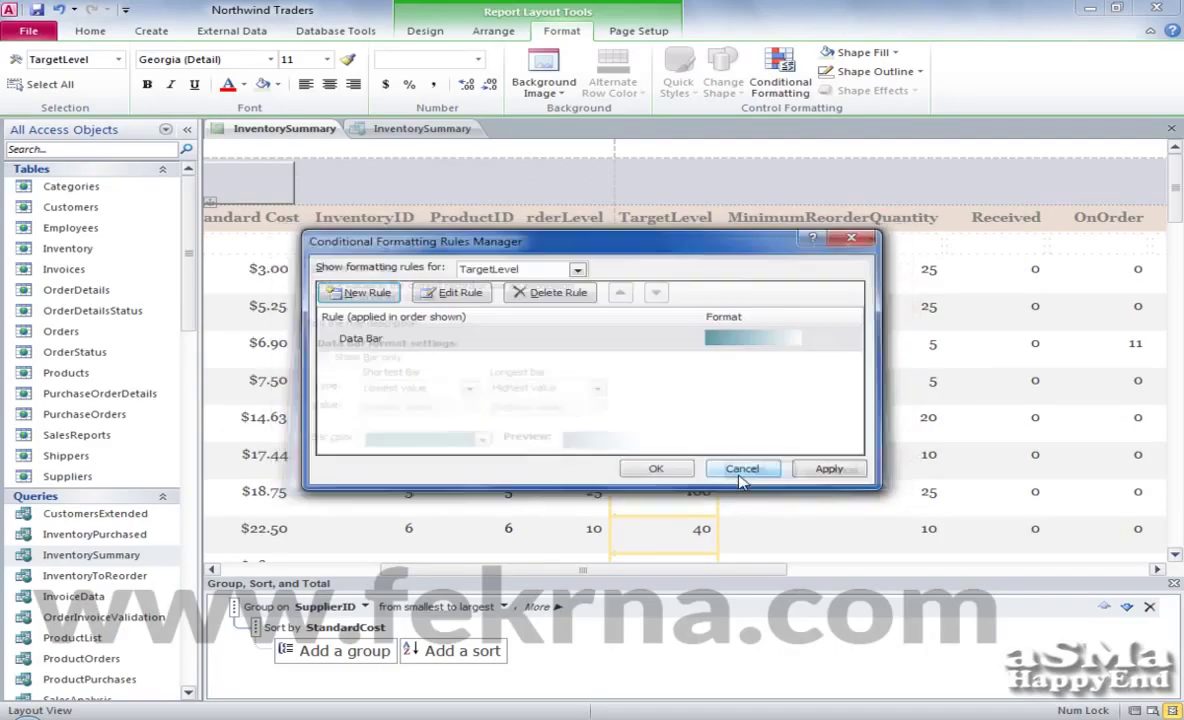
Apply the data bar rule to the TargetLevel column and close the rules manager
left_click(824, 469)
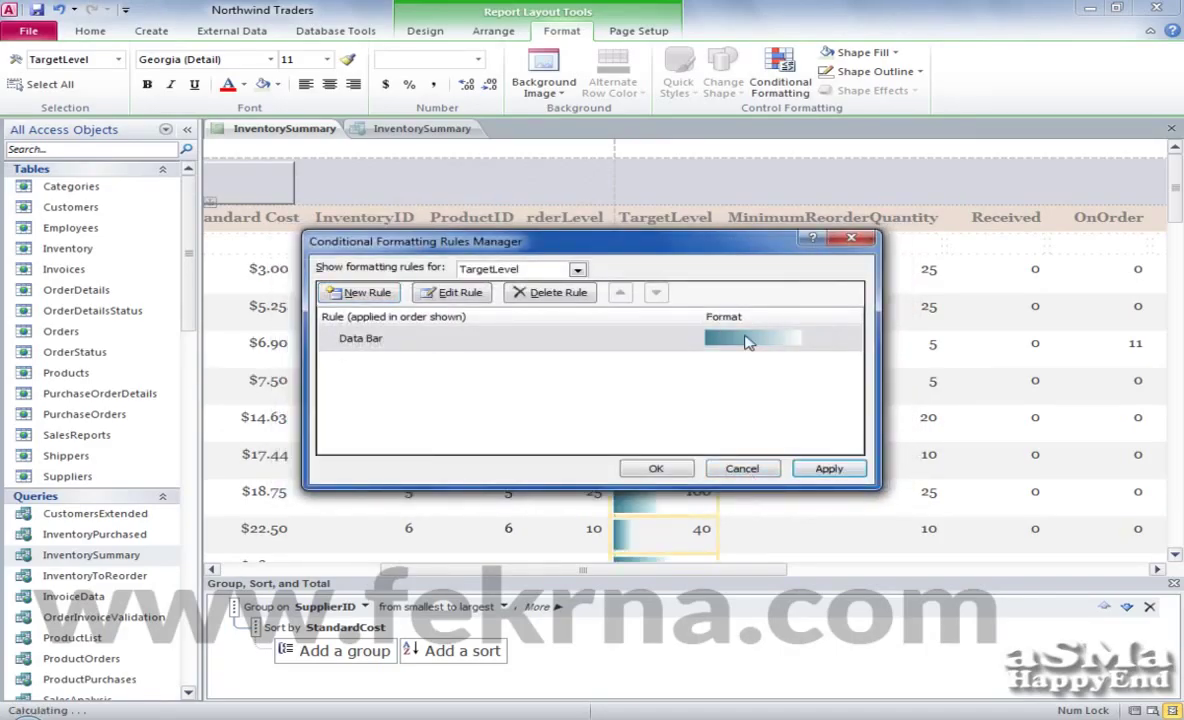
left_click_drag(668, 243, 622, 16)
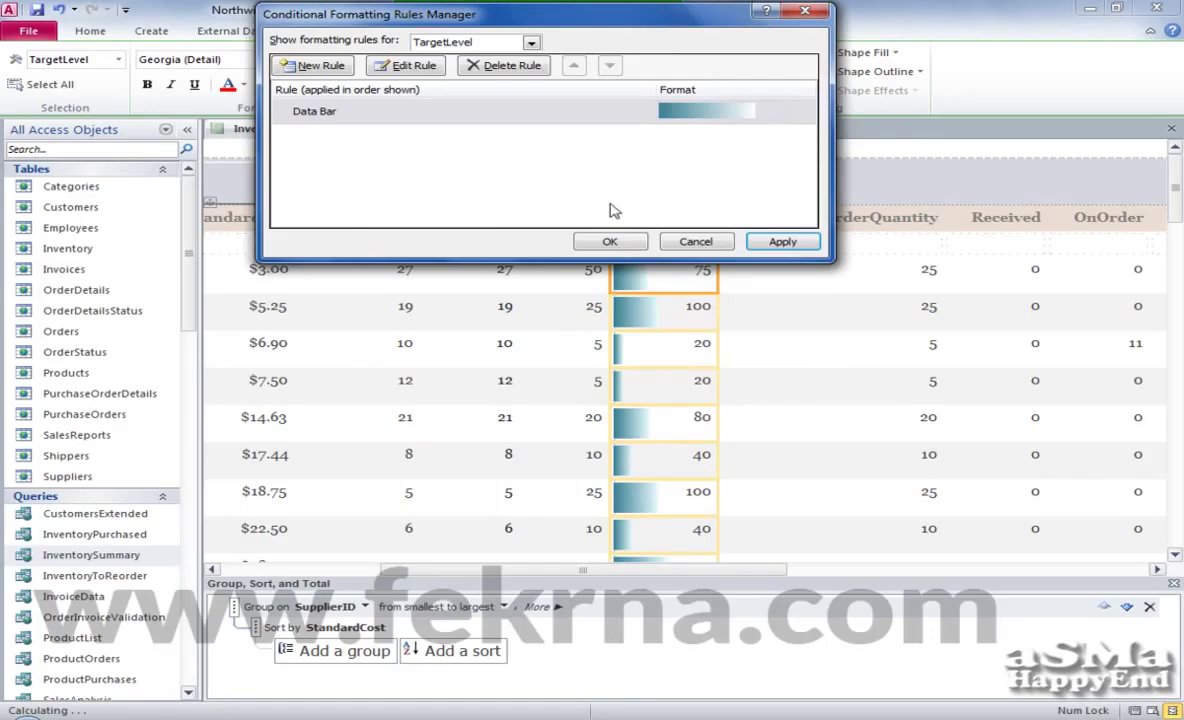
left_click(609, 241)
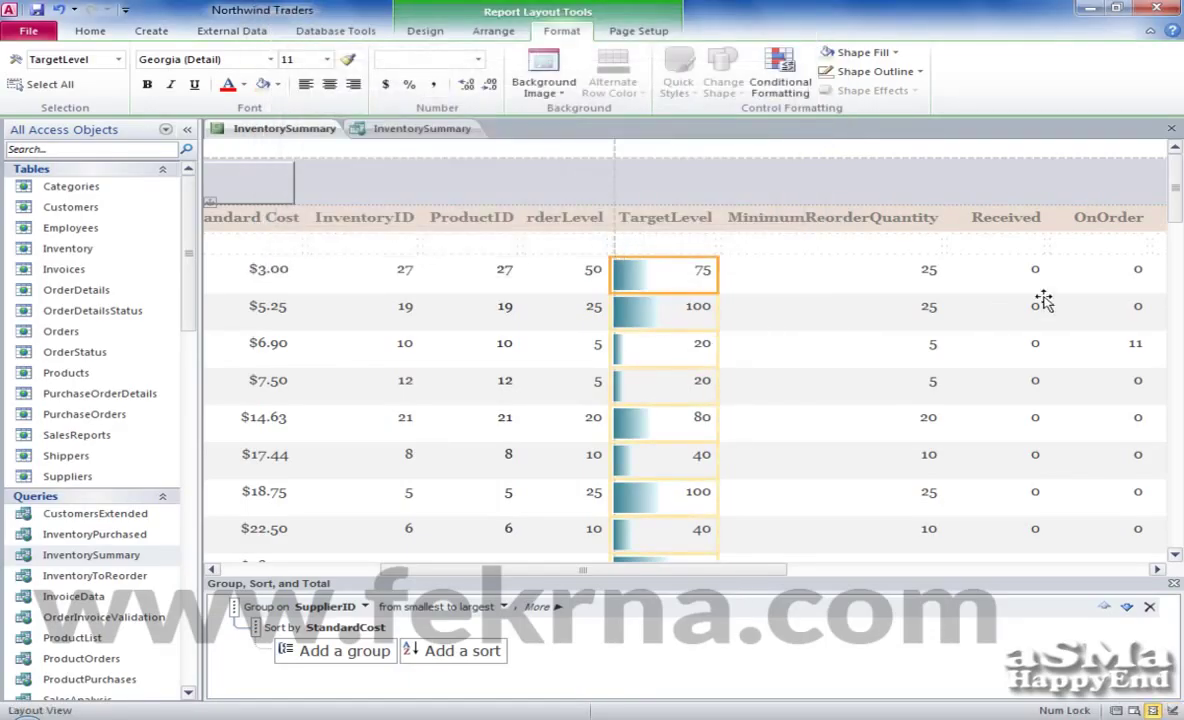
Examine the TargetLevel data bars across the supplier groups and switch the InventorySummary report to Report View
left_click_drag(1176, 195, 1172, 256)
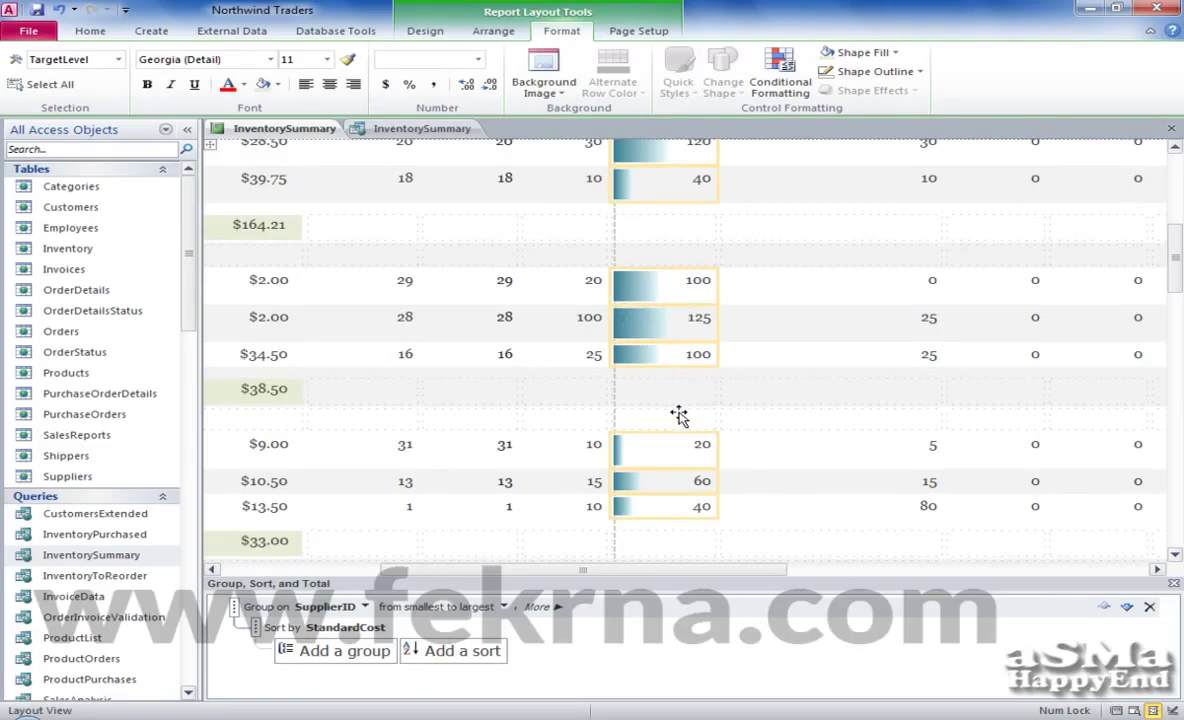
scroll(681, 378, "up", 6)
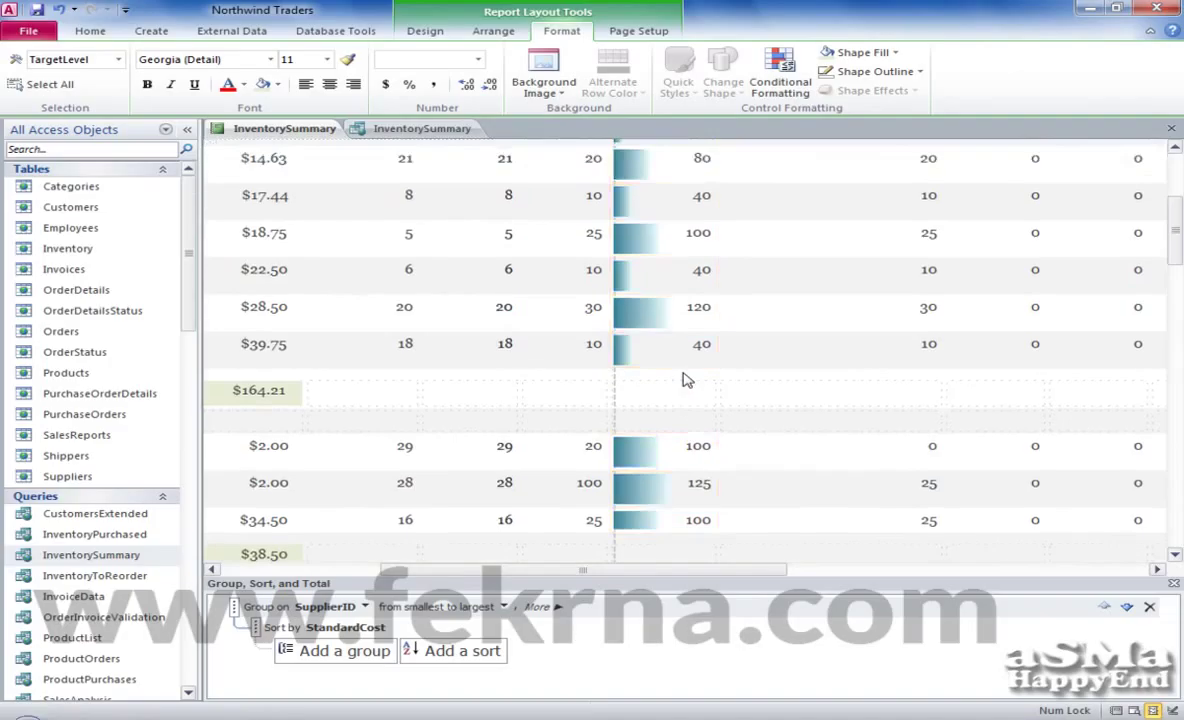
scroll(683, 376, "up", 2)
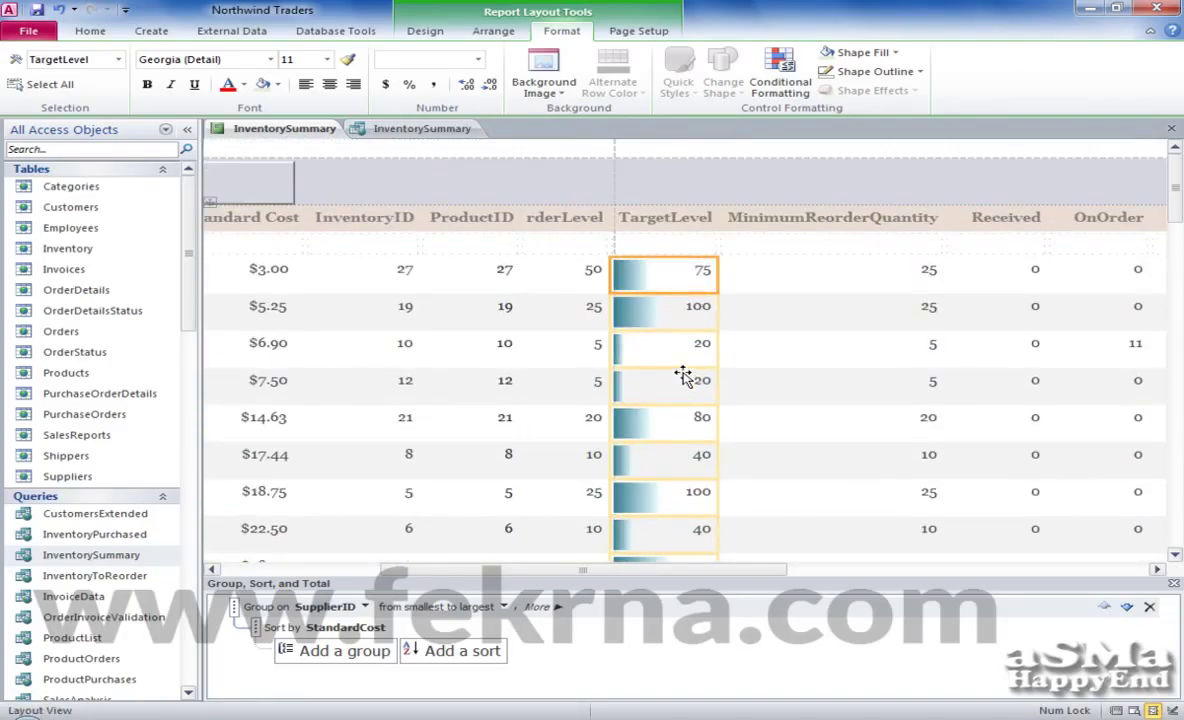
right_click(316, 134)
left_click(380, 207)
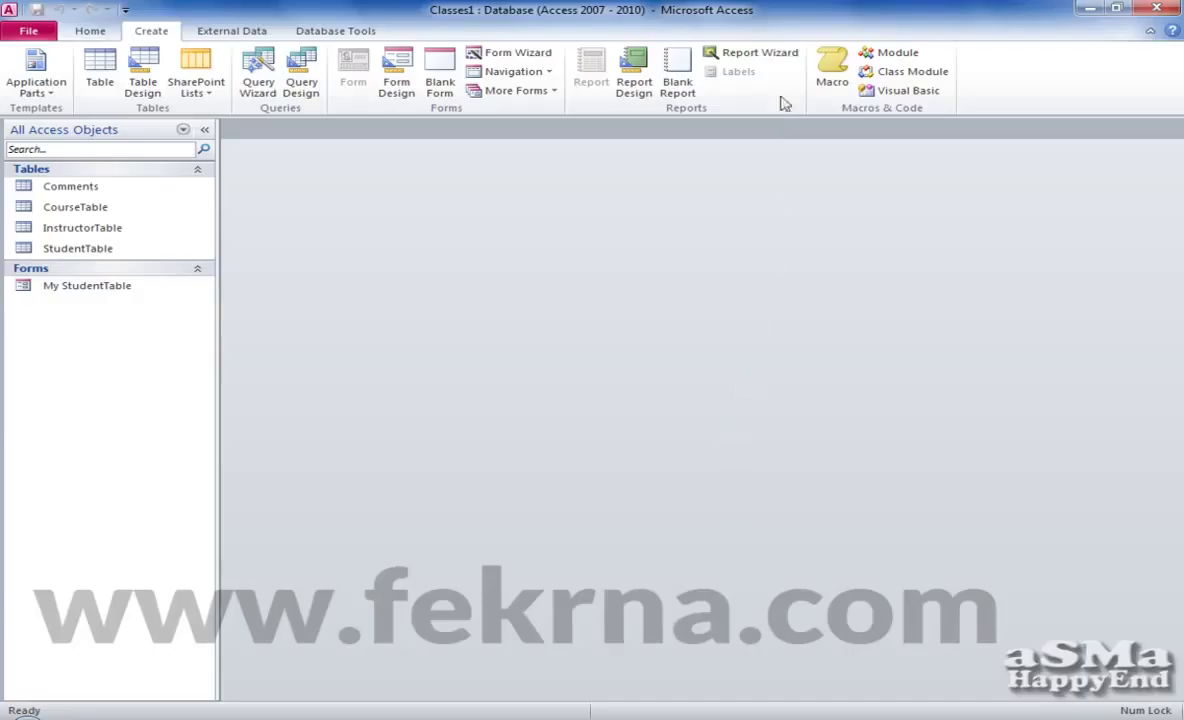
Start a new report with the Report Wizard in the Classes1 database and include all fields of CourseTable
left_click(766, 56)
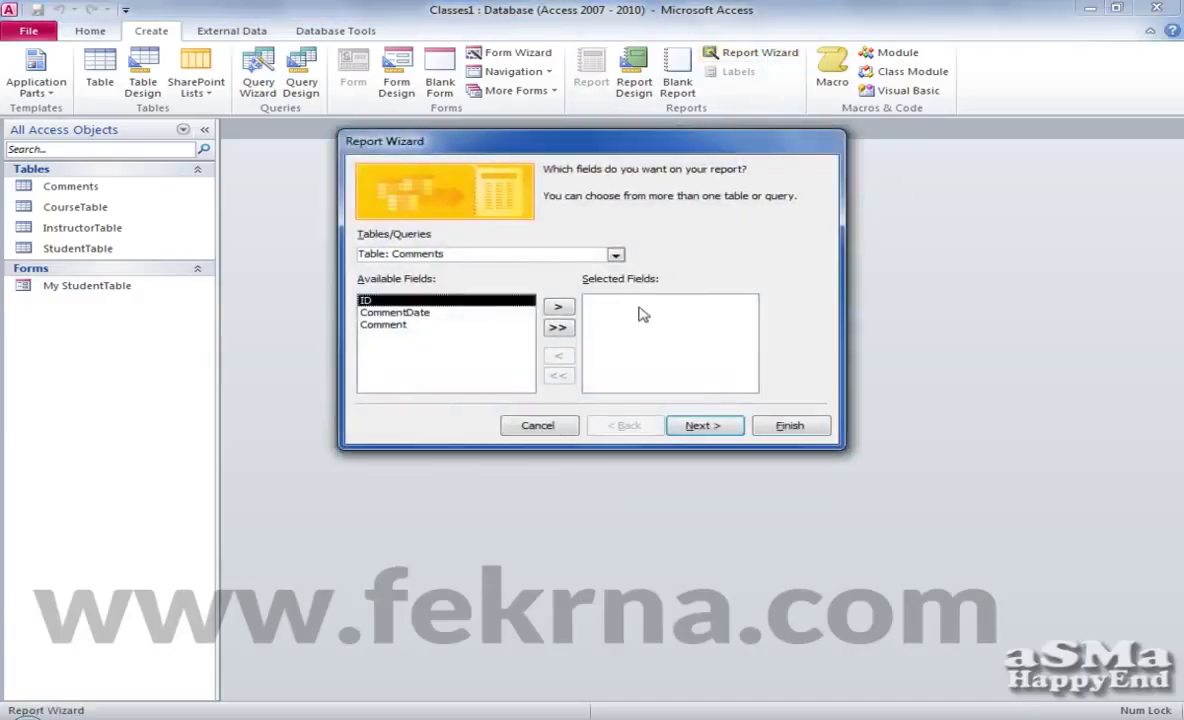
left_click(615, 257)
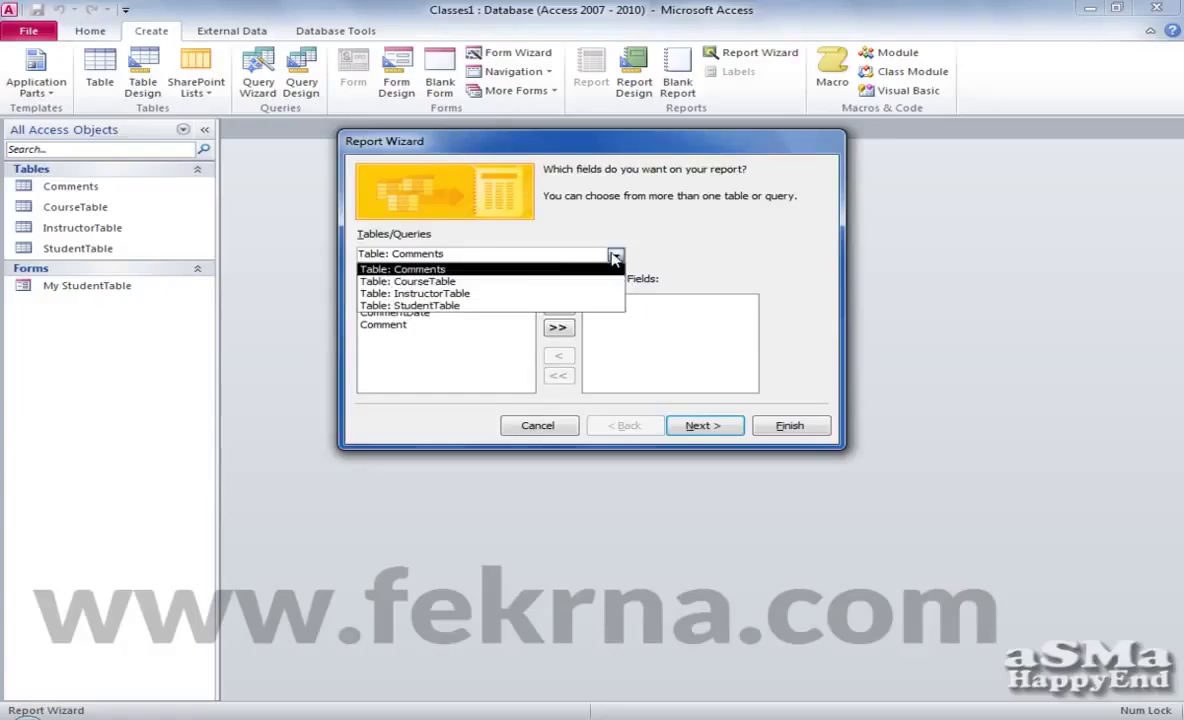
left_click(545, 282)
left_click(558, 327)
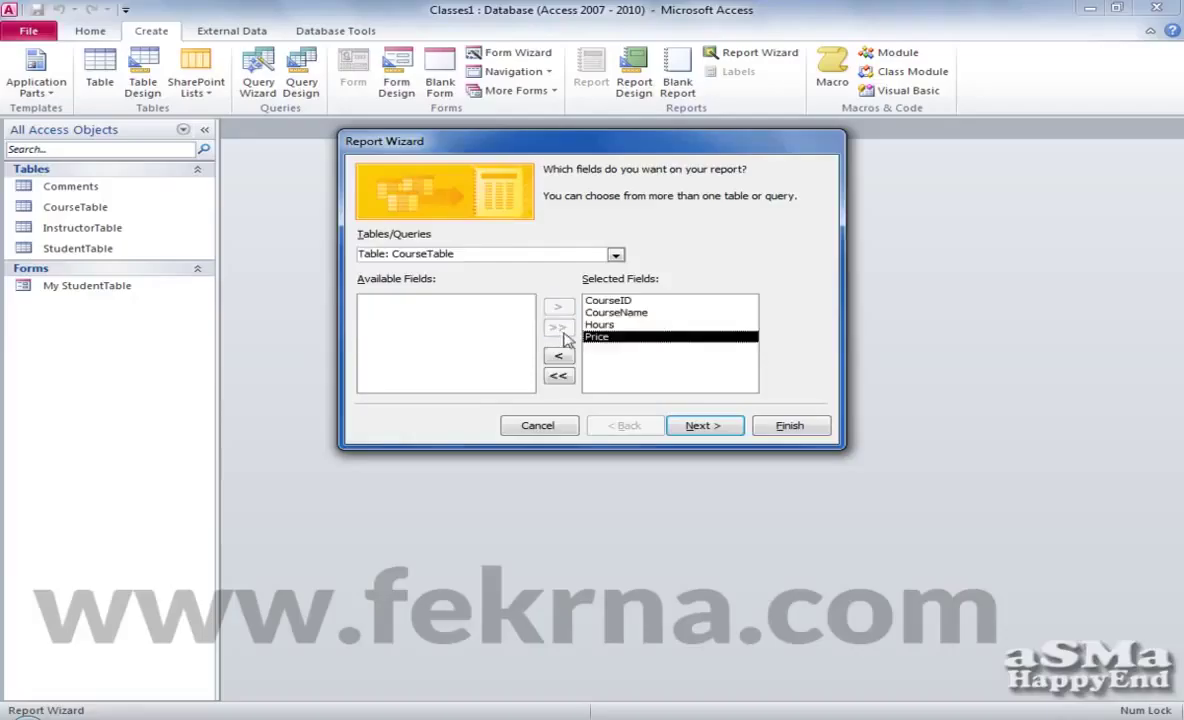
Add all StudentTable fields to the report except its CourseID, and accept the field selection
left_click(565, 254)
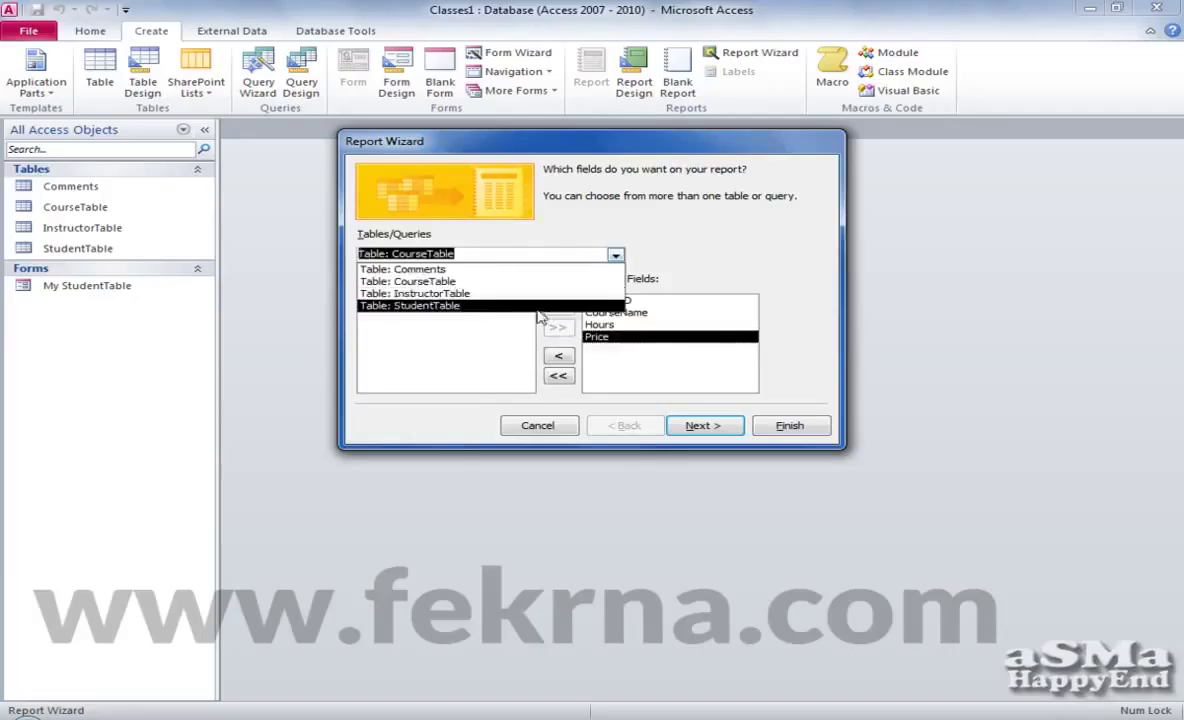
left_click(540, 308)
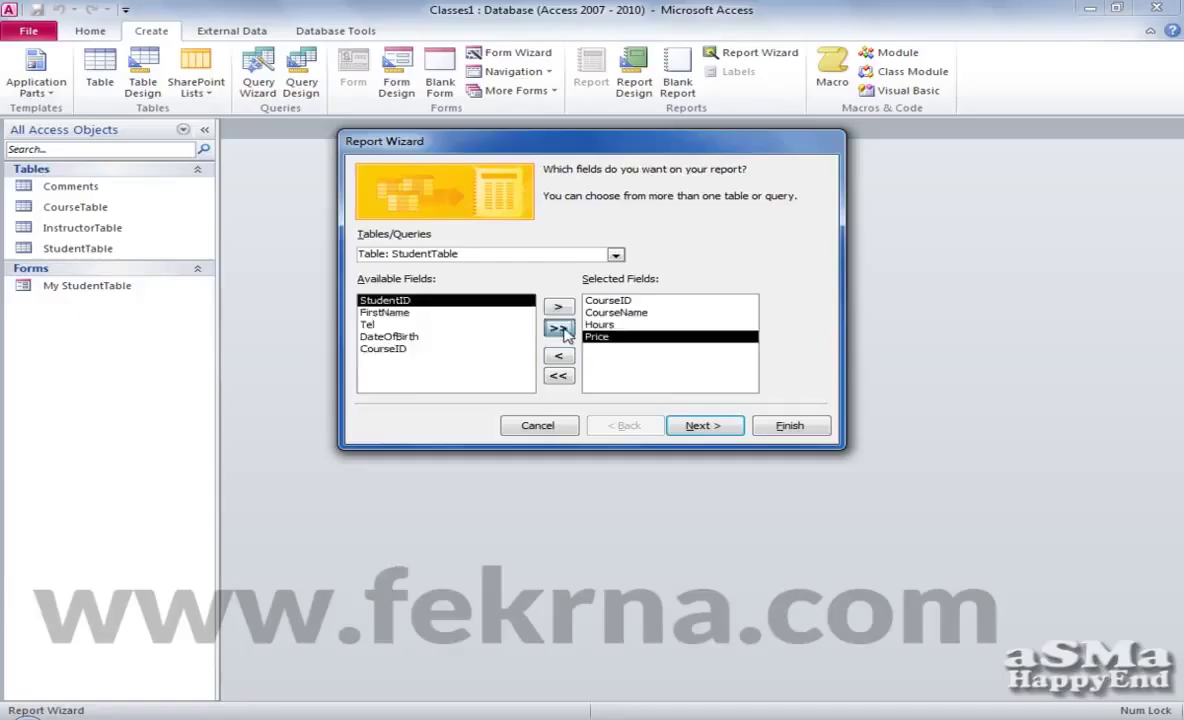
left_click(560, 329)
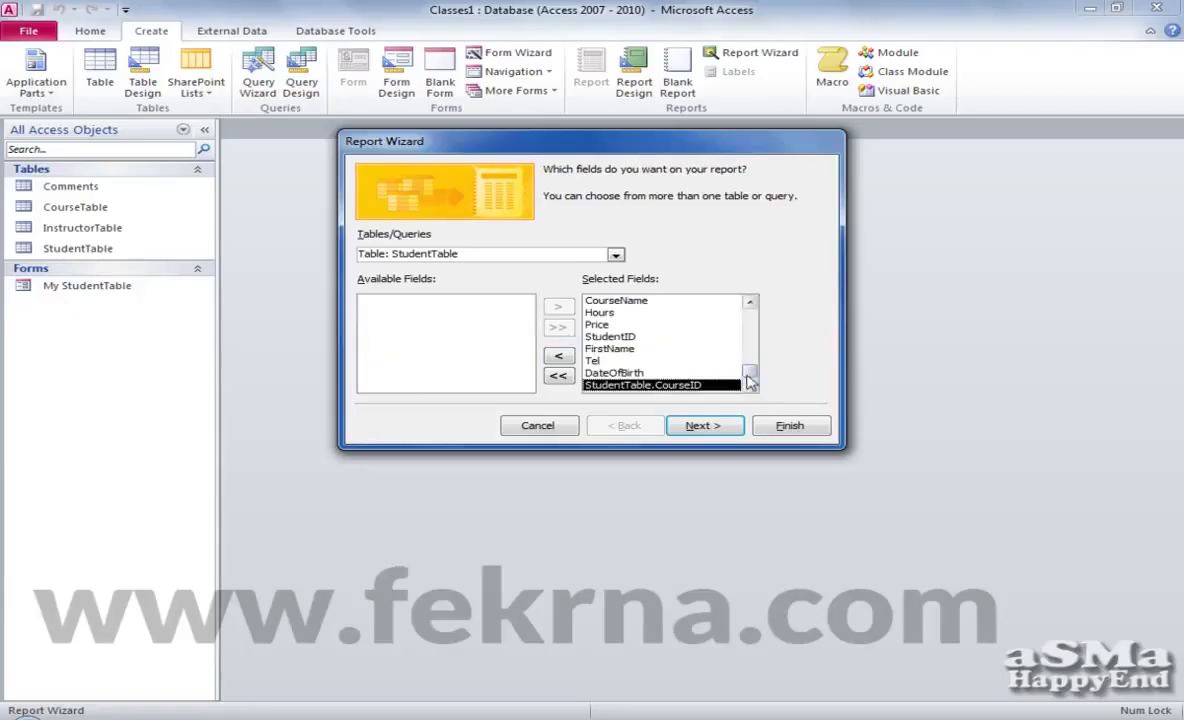
left_click_drag(752, 378, 751, 310)
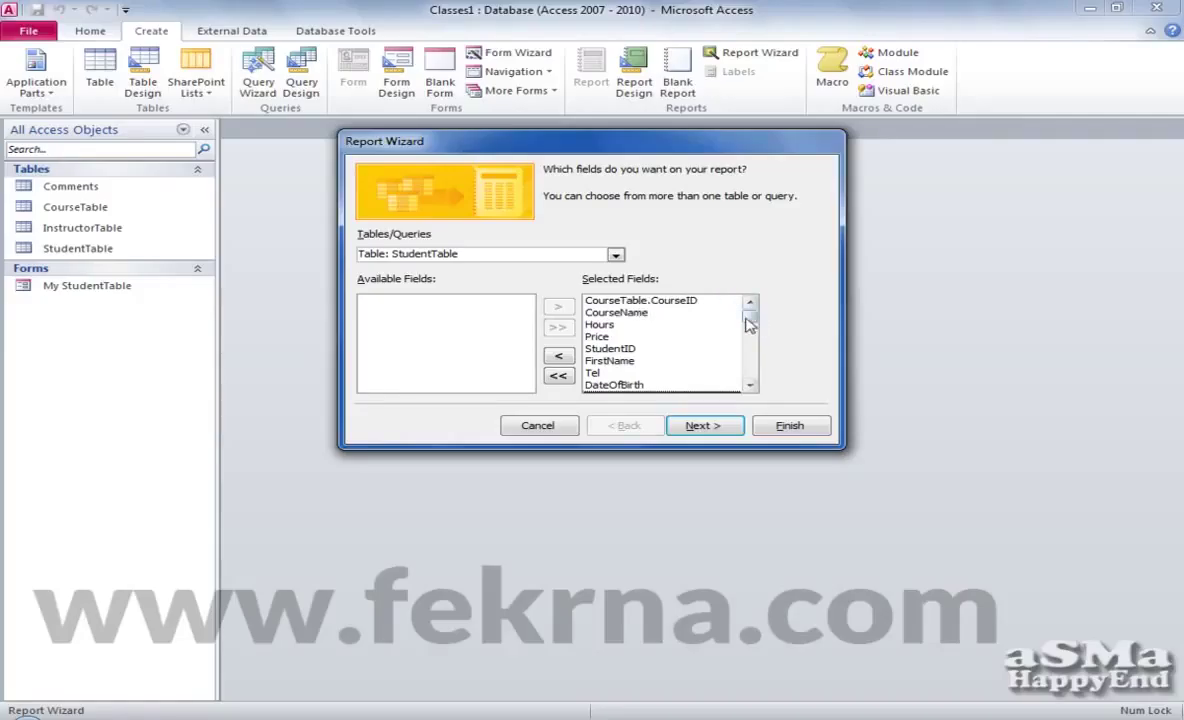
left_click_drag(751, 315, 751, 371)
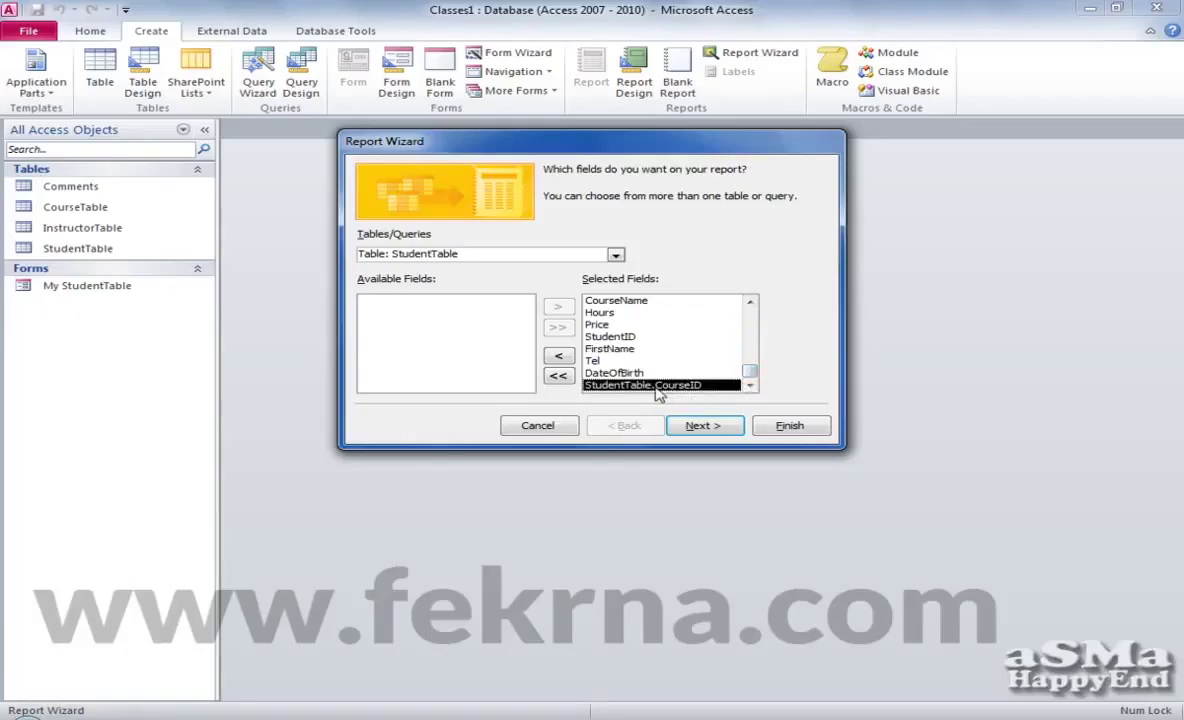
left_click(560, 357)
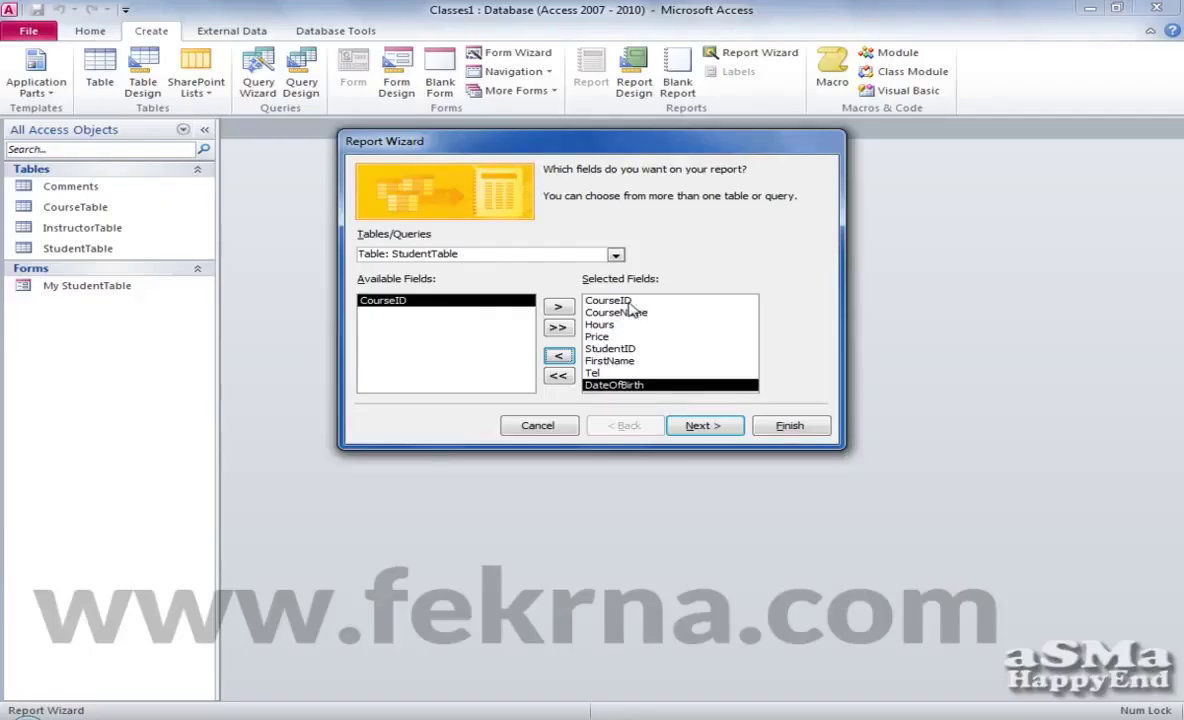
left_click(697, 427)
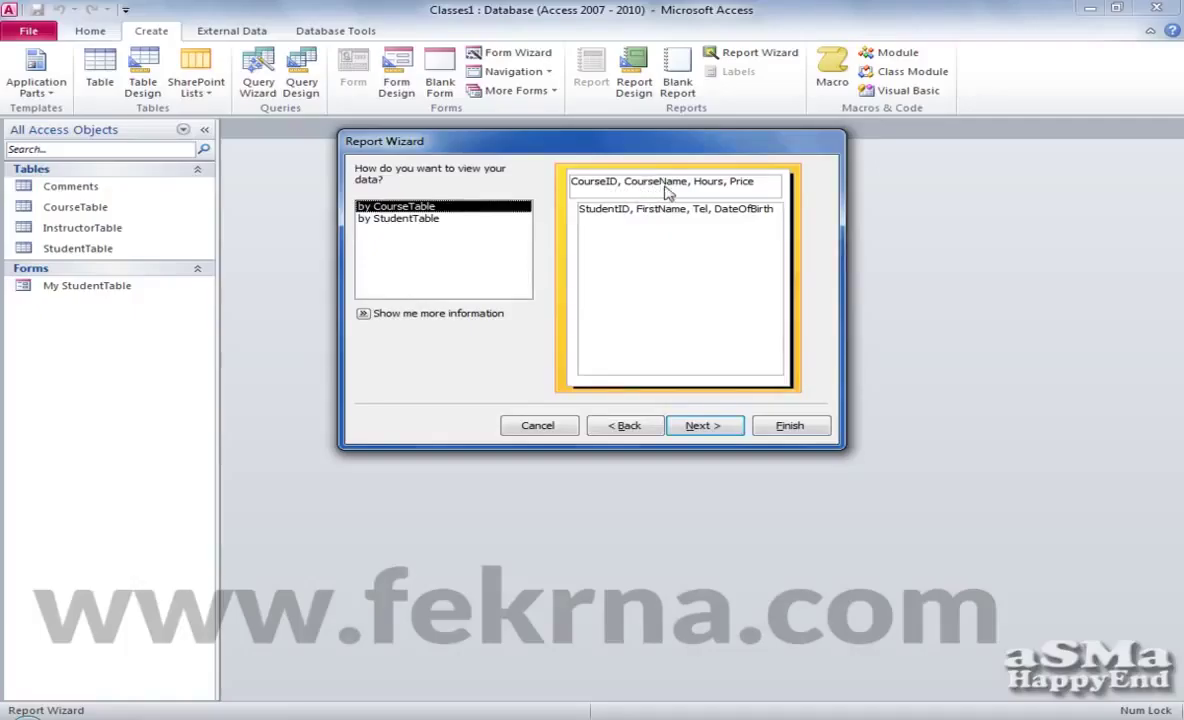
Keep the data viewed by CourseTable and add CourseName as a grouping level
left_click(704, 426)
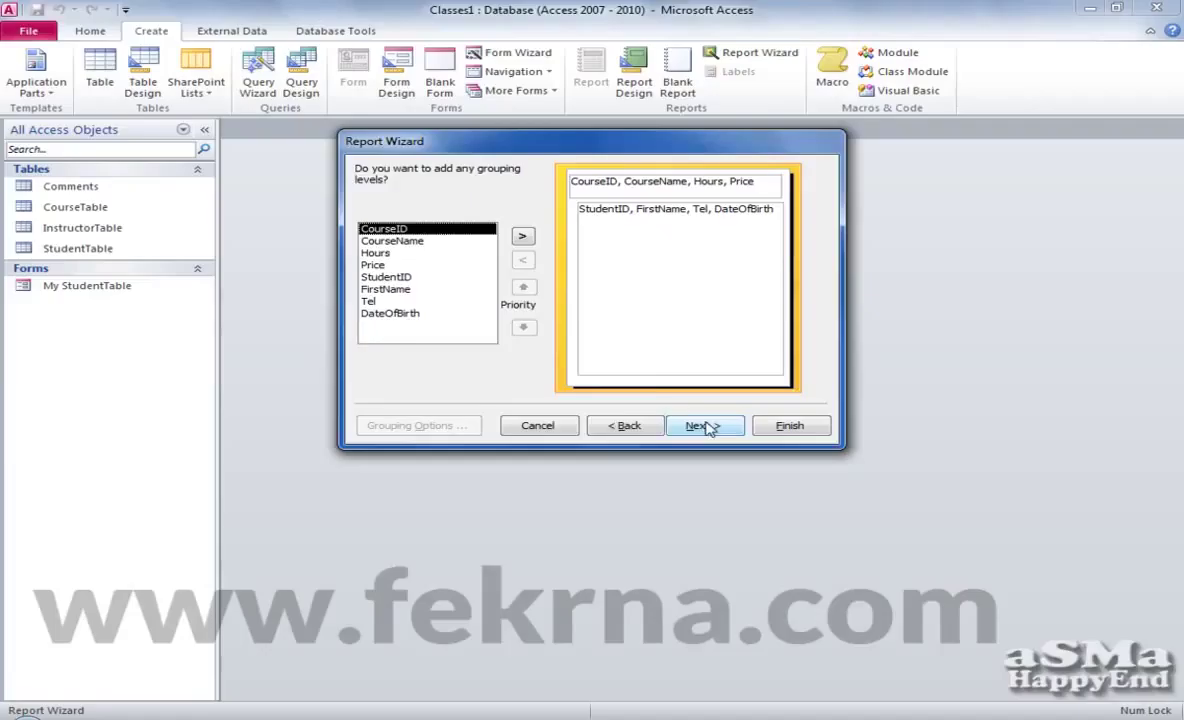
left_click(405, 244)
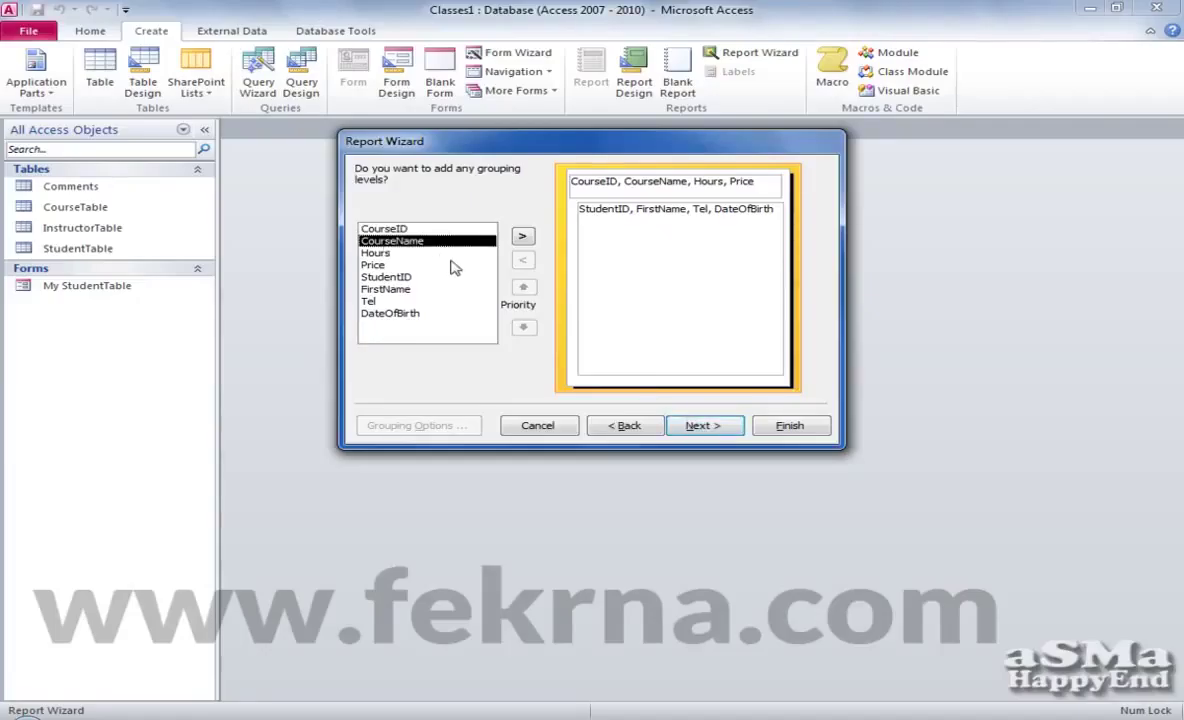
left_click(521, 236)
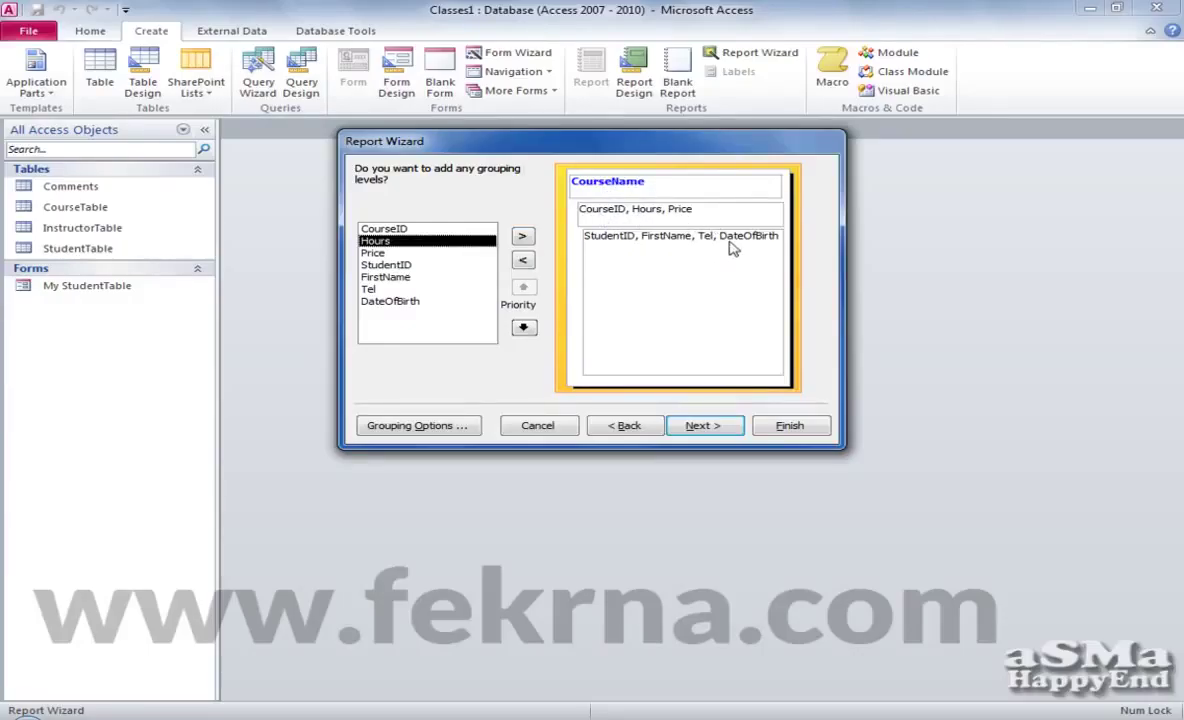
left_click(708, 426)
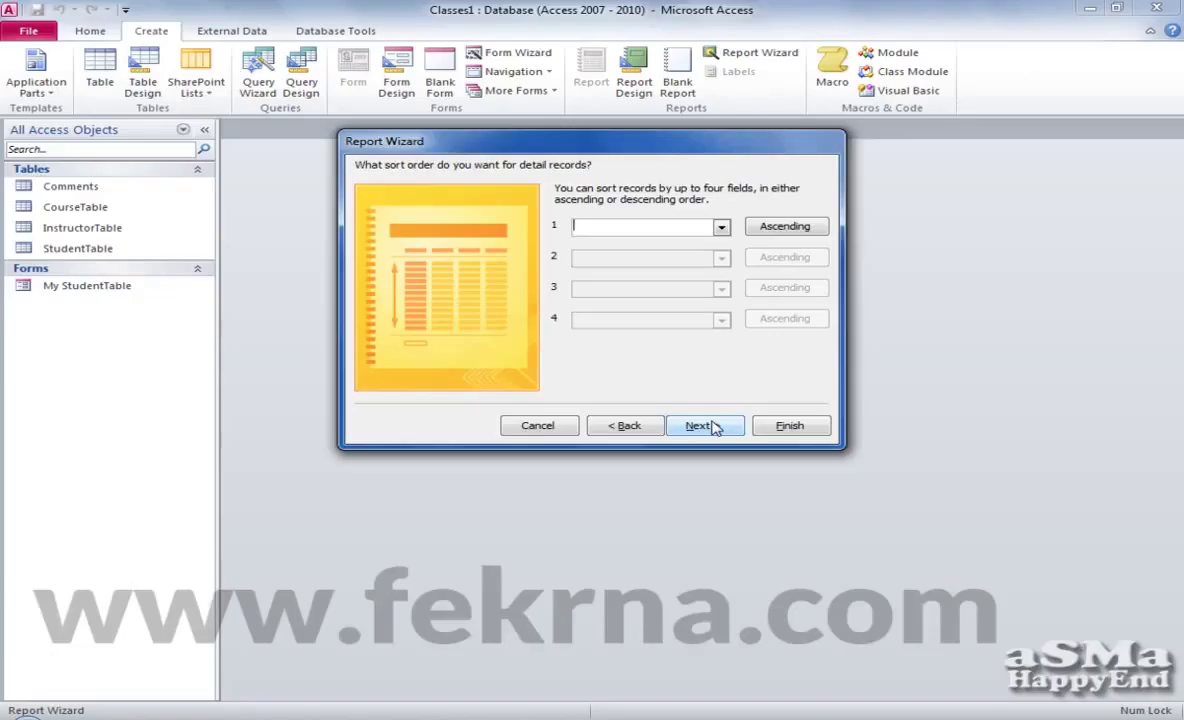
Choose the portrait Outline layout with field width adjustment off and no sorting, and finish the report titled CourseTable in preview
left_click(711, 426)
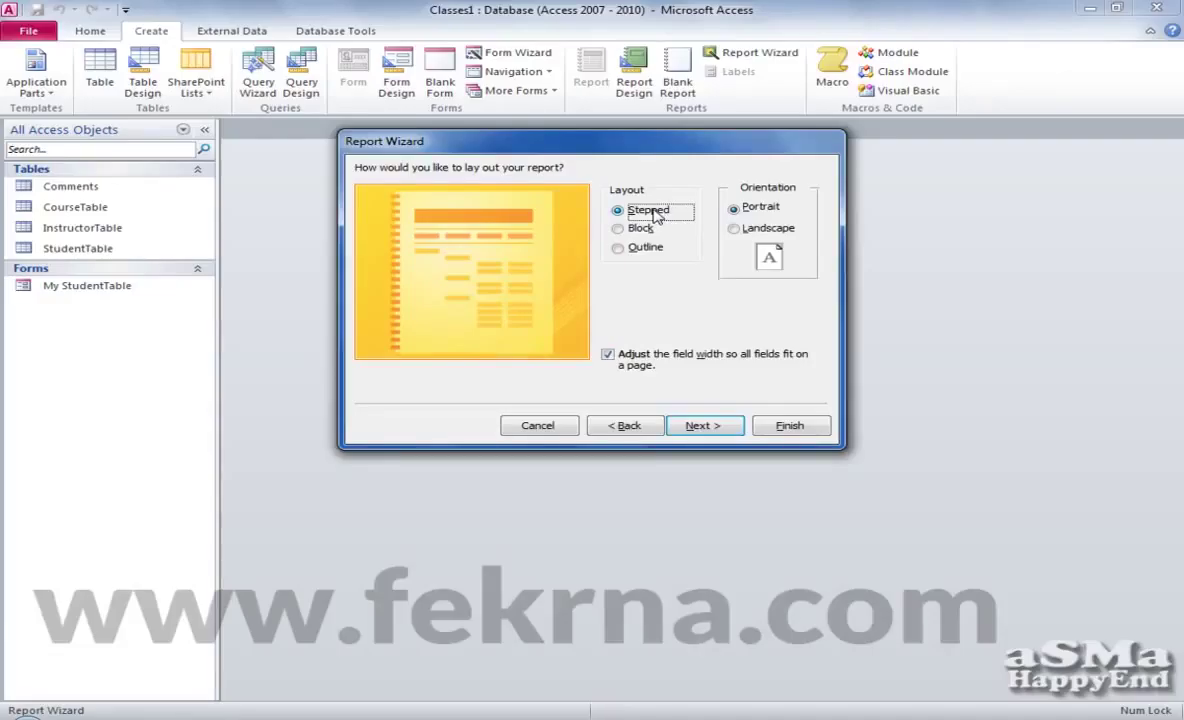
left_click(624, 247)
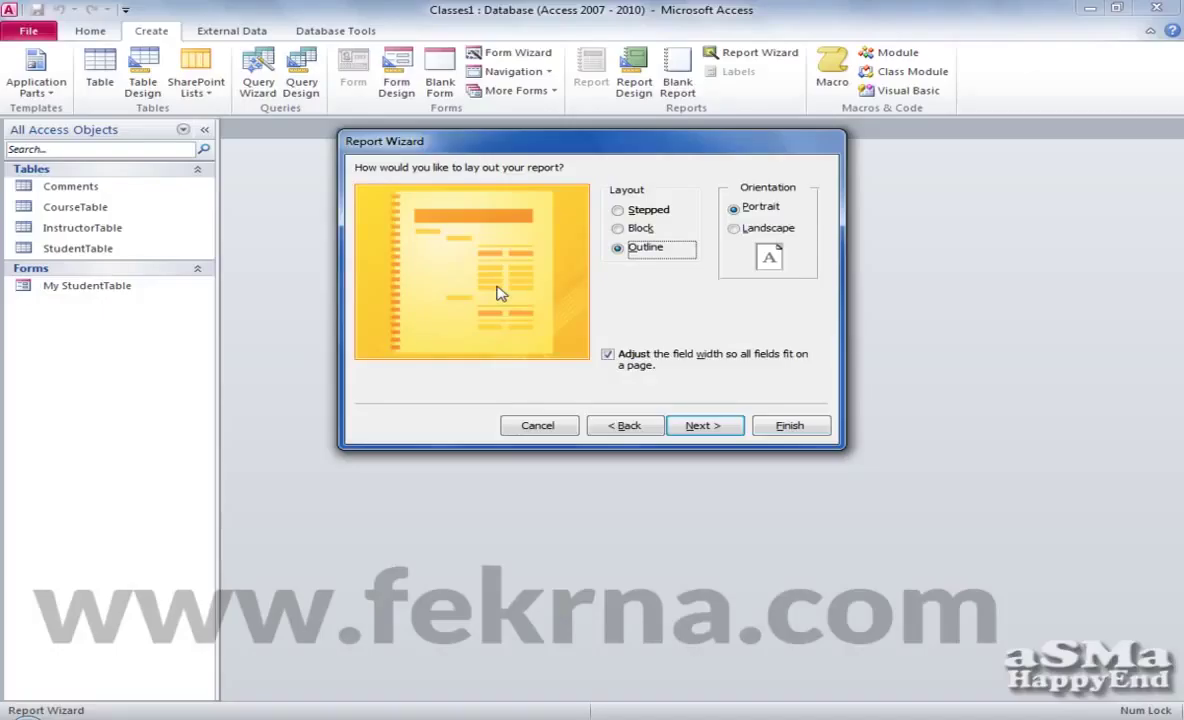
left_click(607, 354)
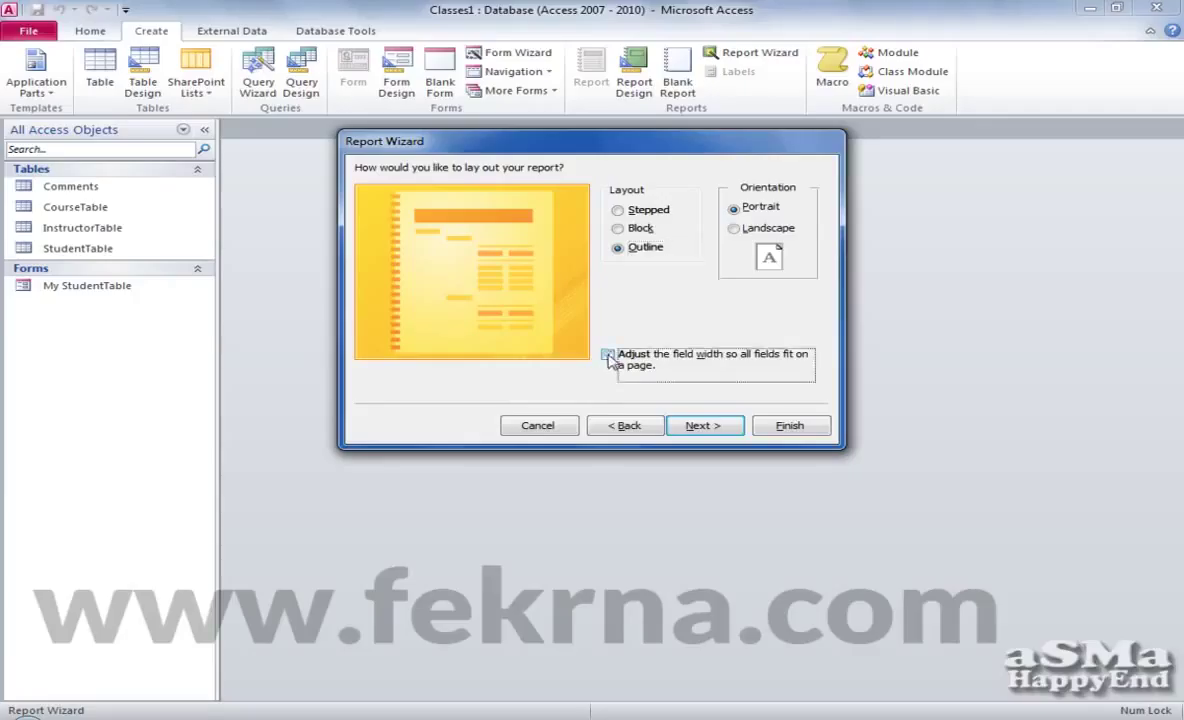
left_click(706, 425)
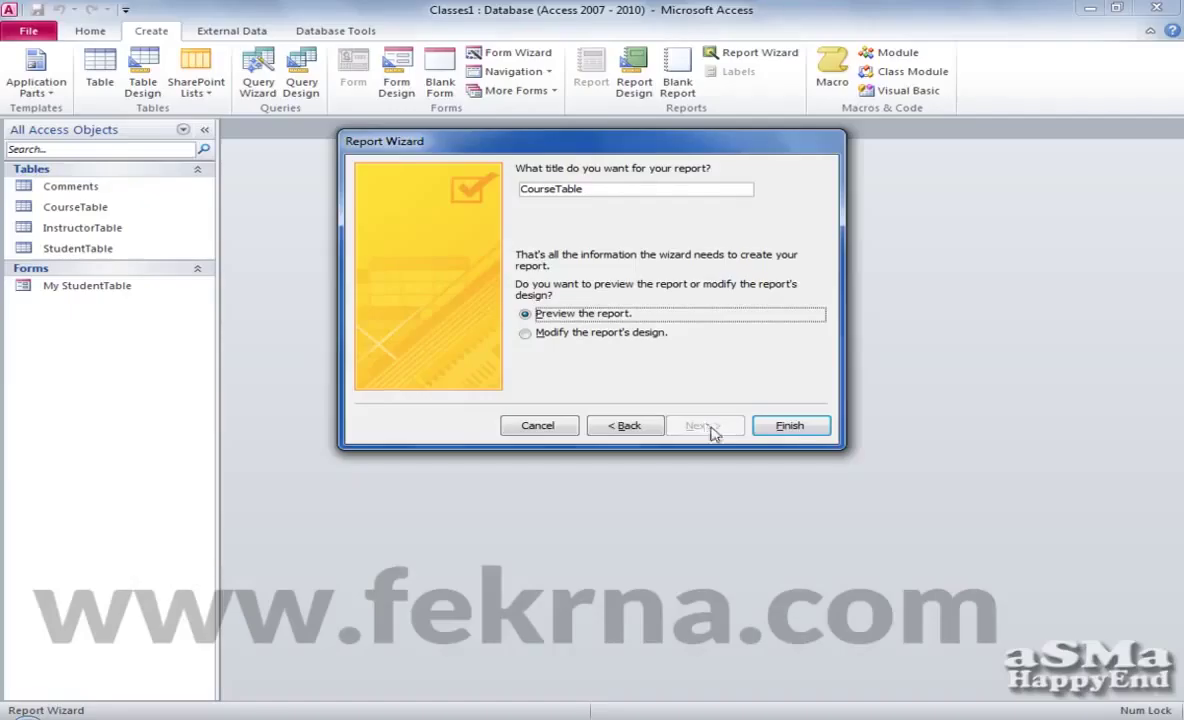
left_click(785, 425)
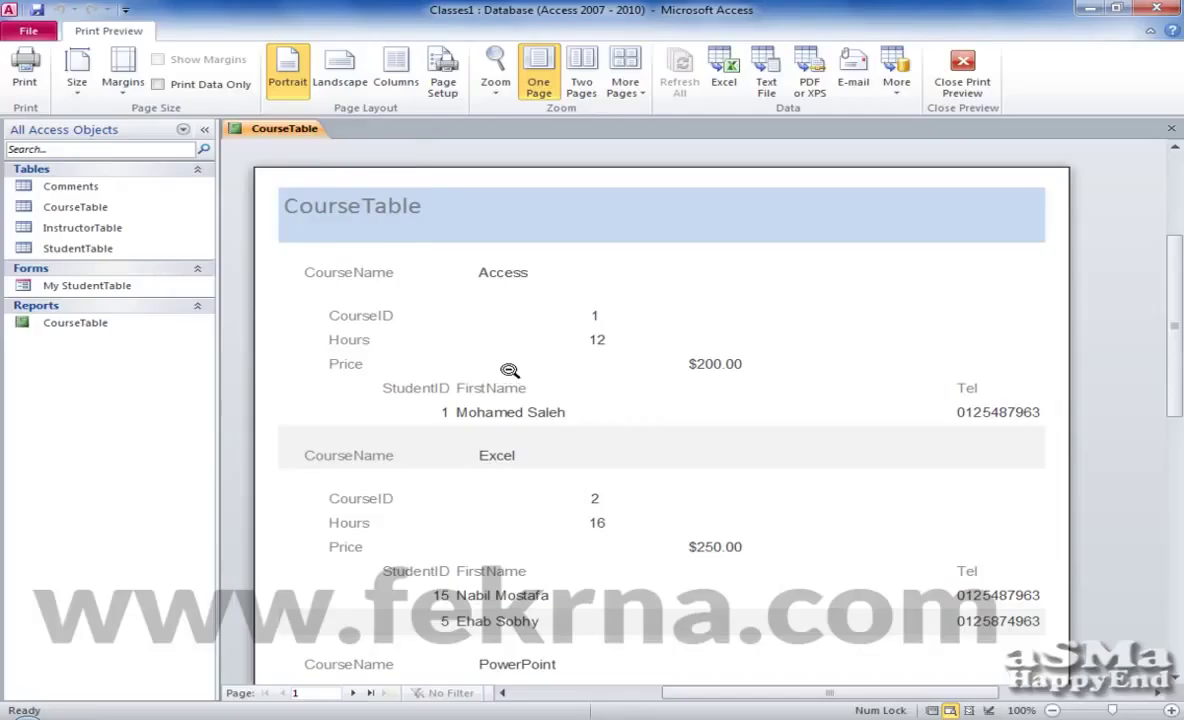
Switch the CourseTable report to Layout View and select the CourseID value box
right_click(285, 130)
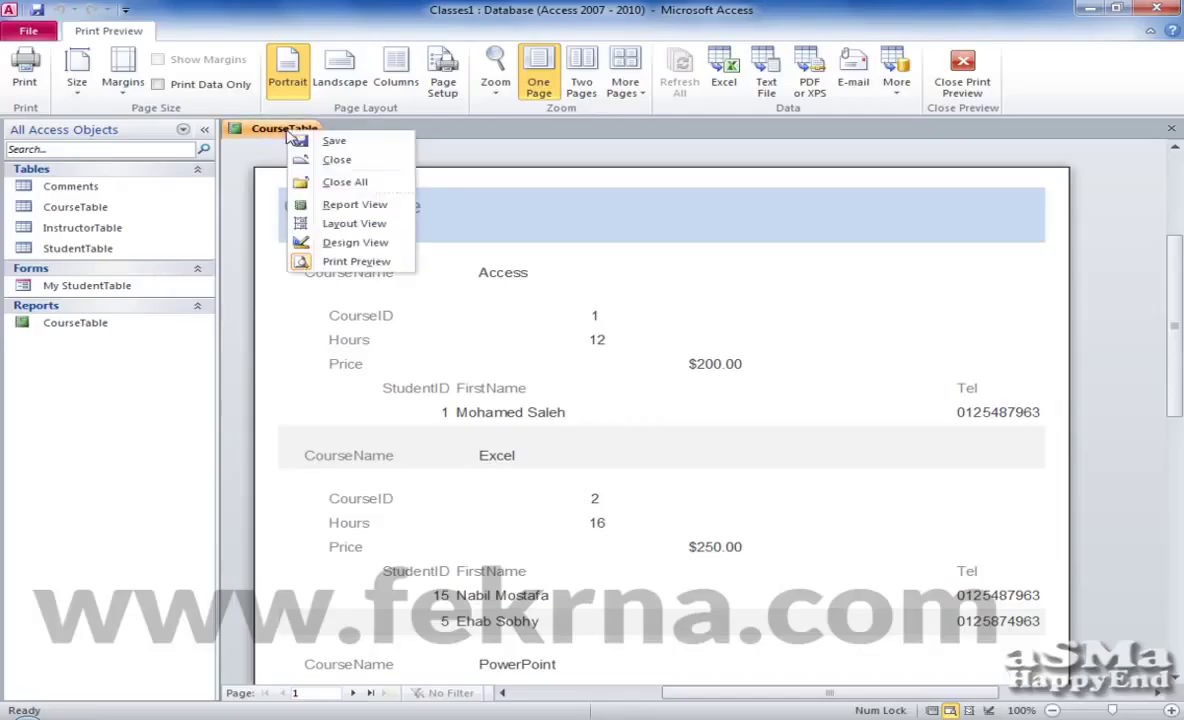
left_click(312, 223)
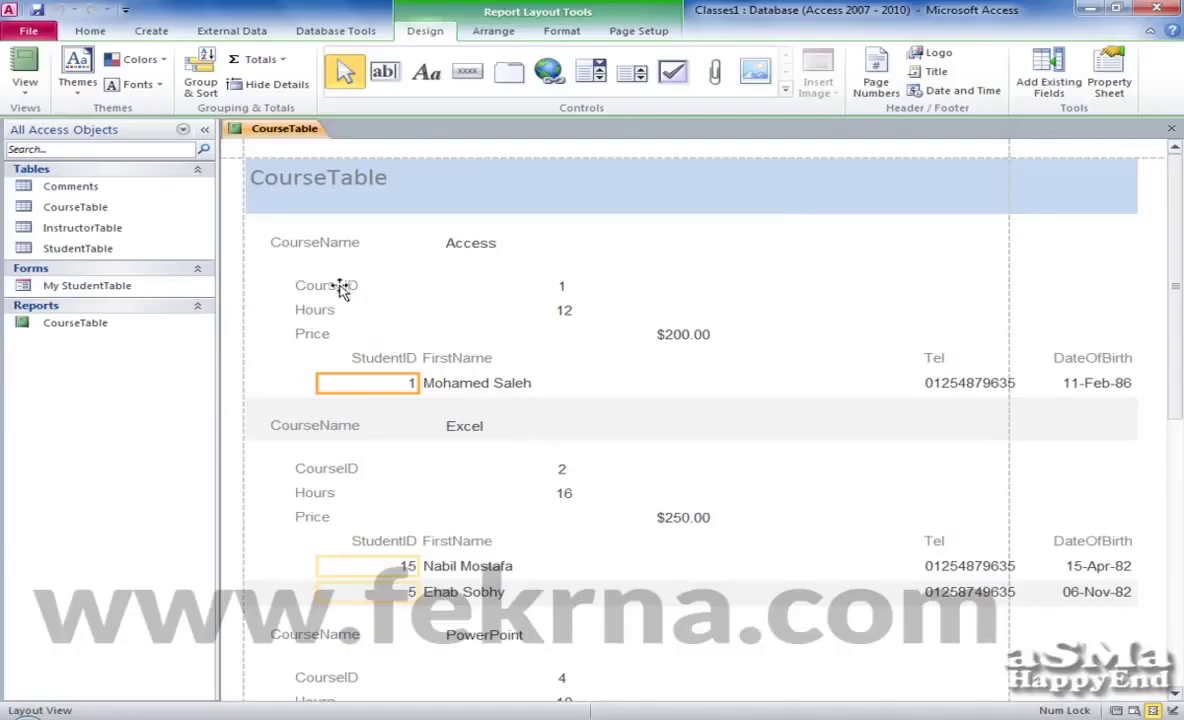
left_click(530, 287)
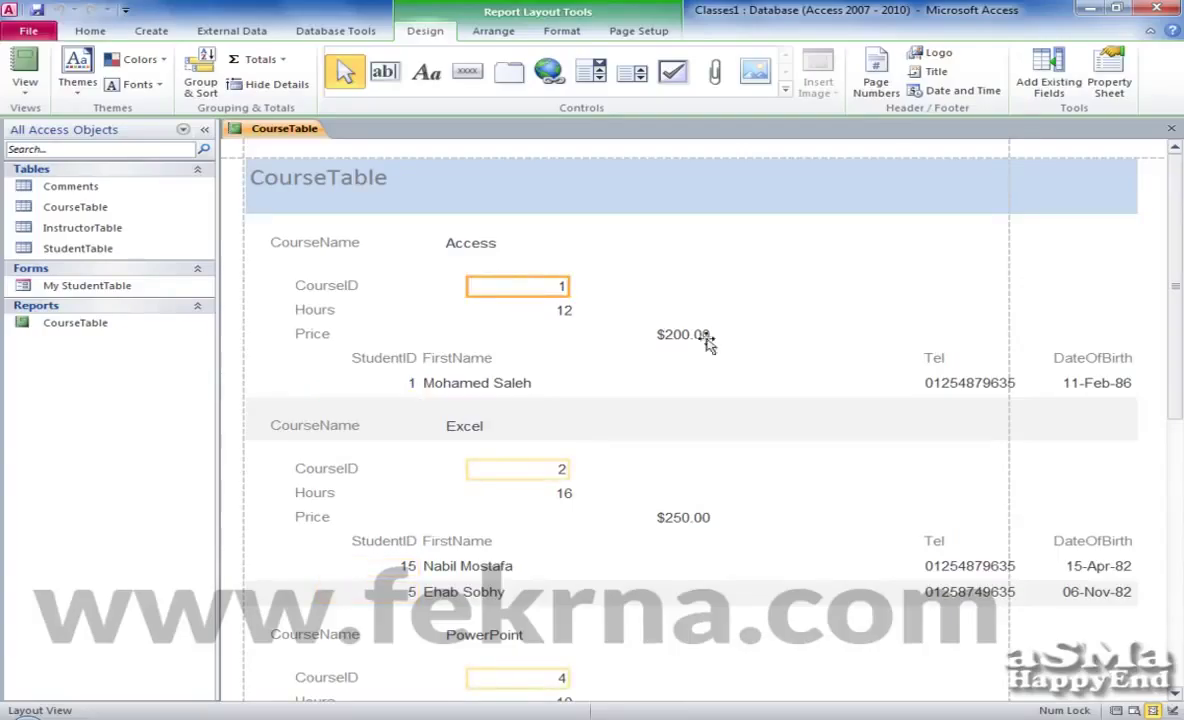
Reposition the CourseID and Hours value boxes together nearer their labels, aligned beneath the CourseName value
left_click(552, 316, "shift")
left_click_drag(552, 316, 430, 310)
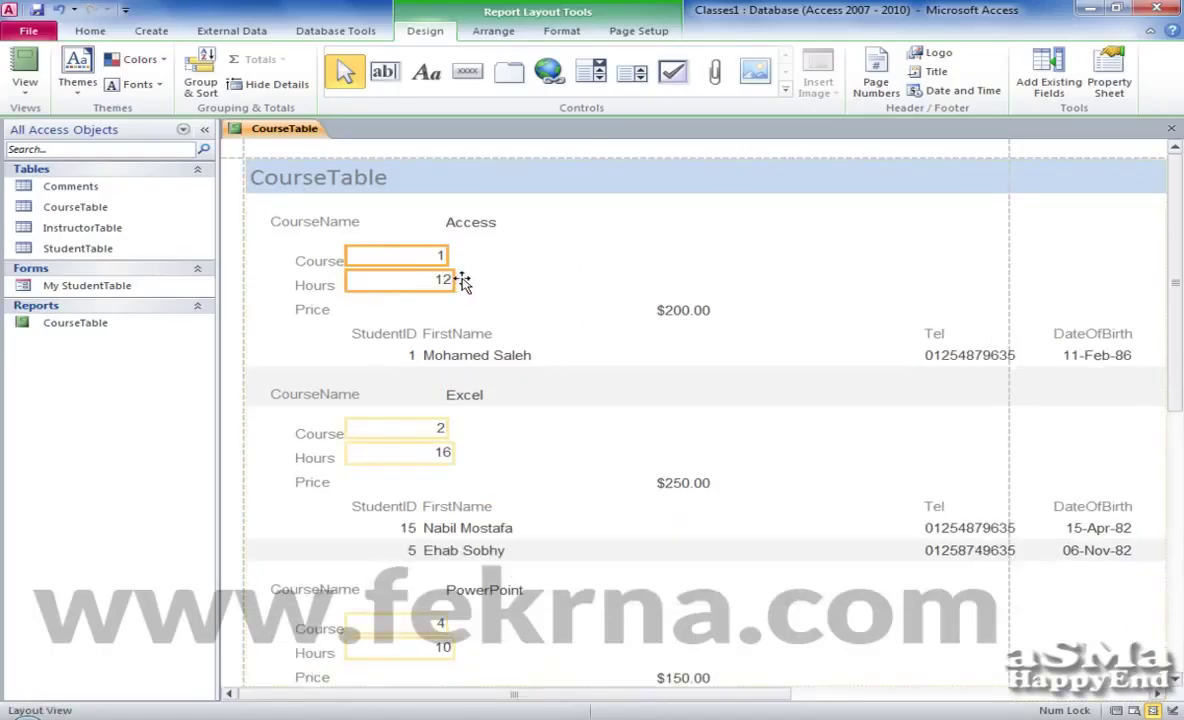
left_click_drag(465, 283, 461, 283)
Narrow the Price value box and place it beside the Price label, beneath the Hours value
left_click(700, 310)
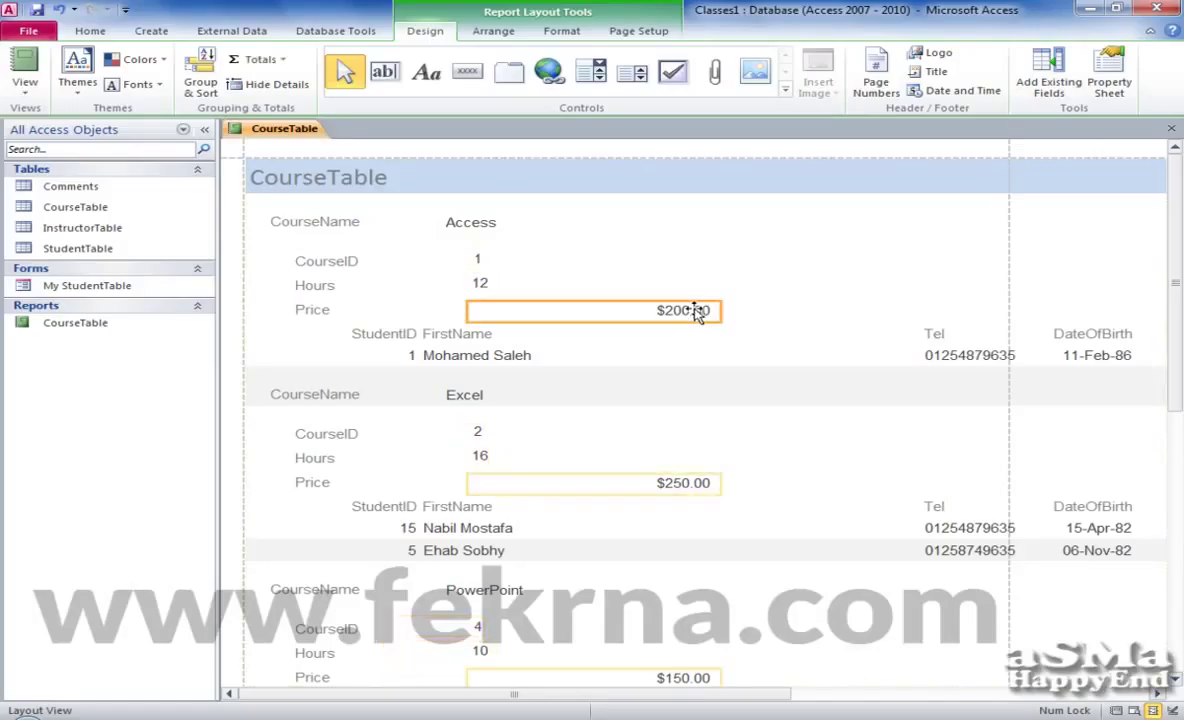
left_click_drag(706, 313, 455, 292)
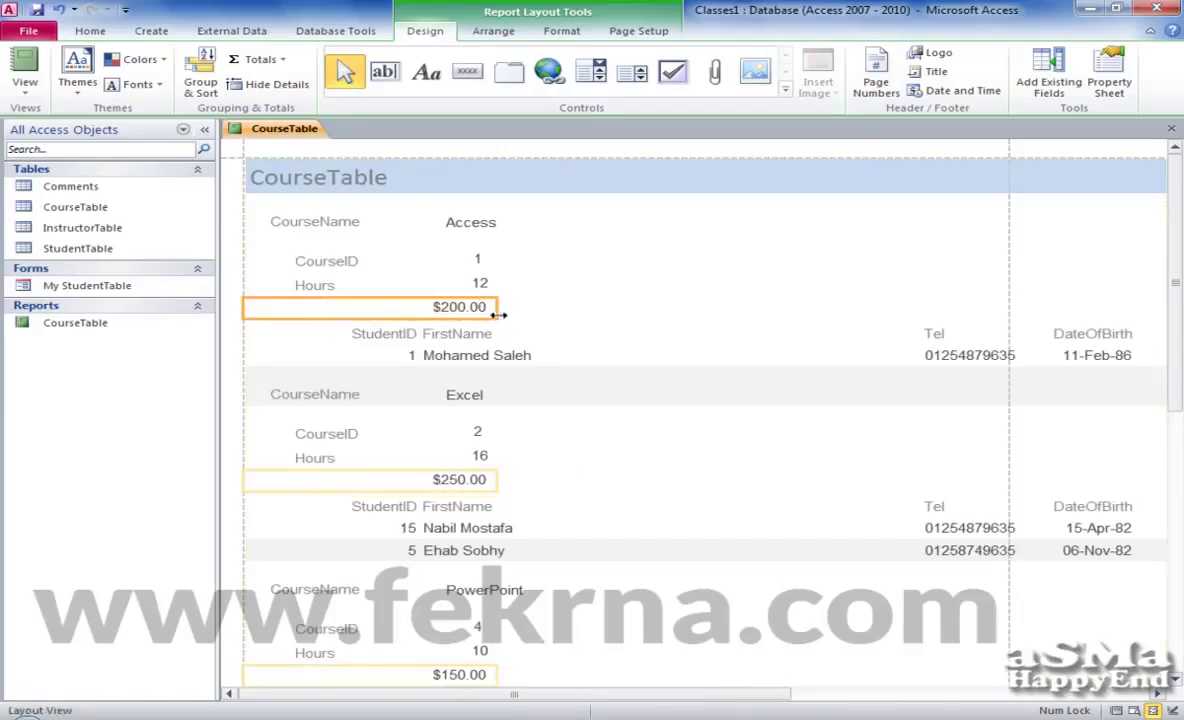
left_click_drag(244, 310, 307, 318)
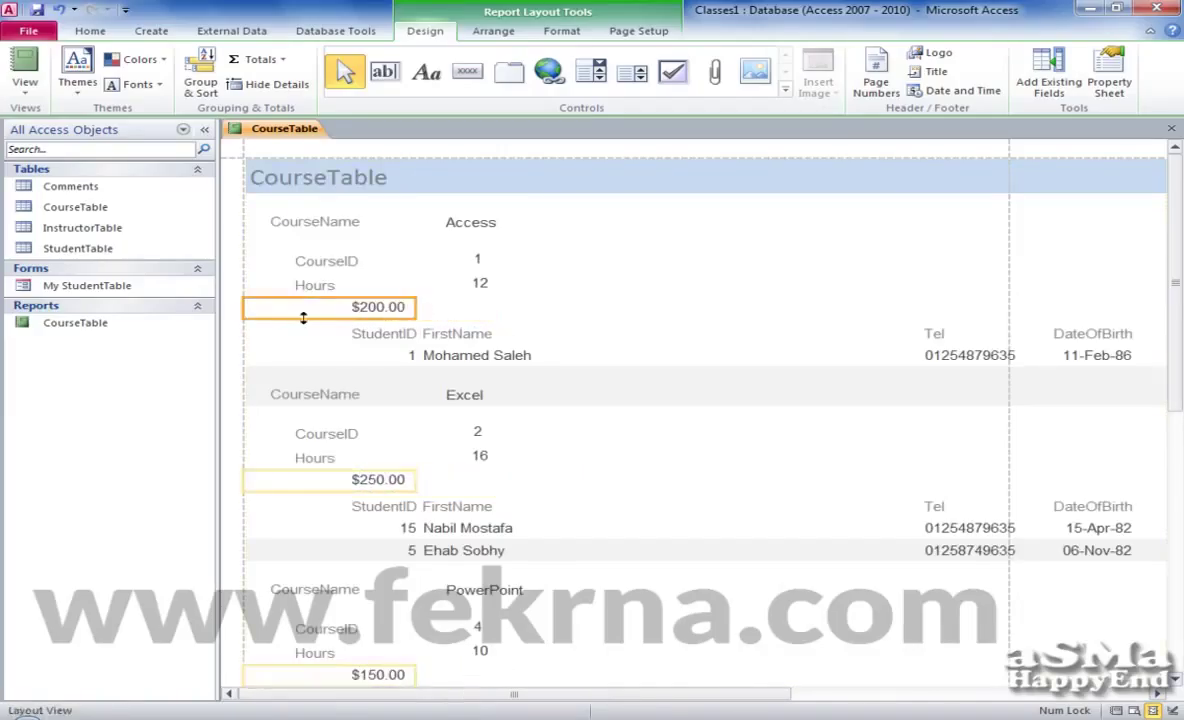
mouse_move(492, 304)
left_mouse_down()
mouse_move(528, 304)
mouse_move(507, 306)
left_mouse_up()
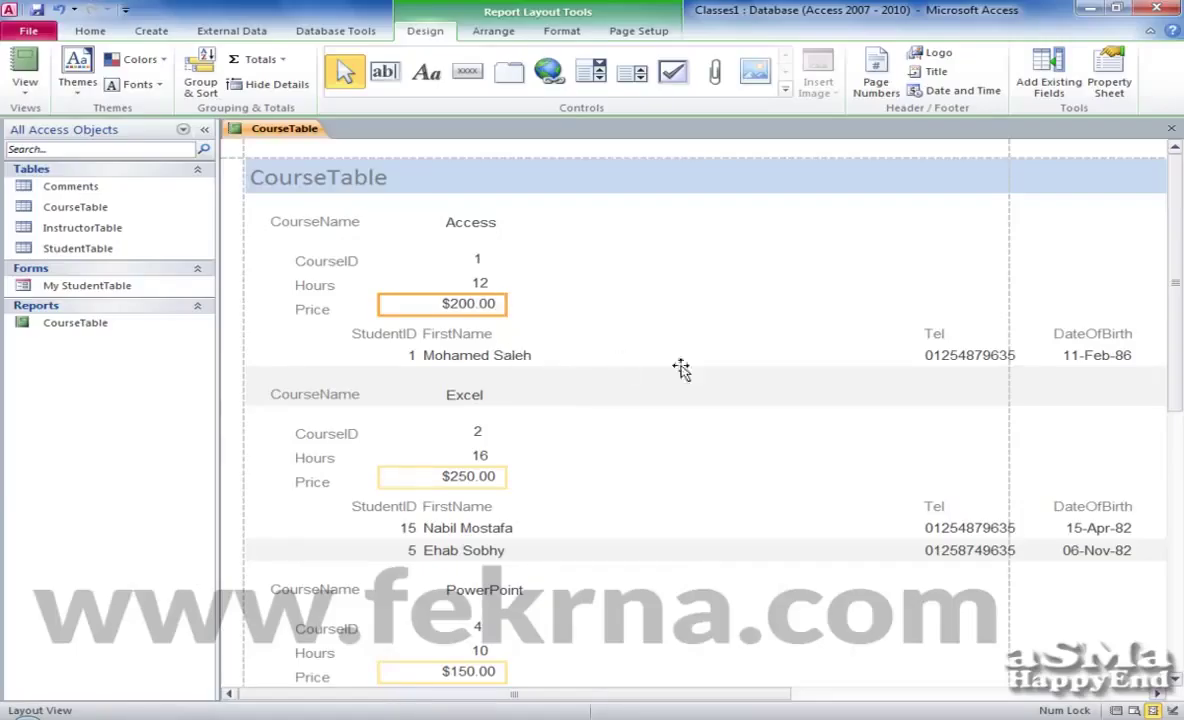
Move the Tel label and its value box into a column close to FirstName
left_click(936, 338)
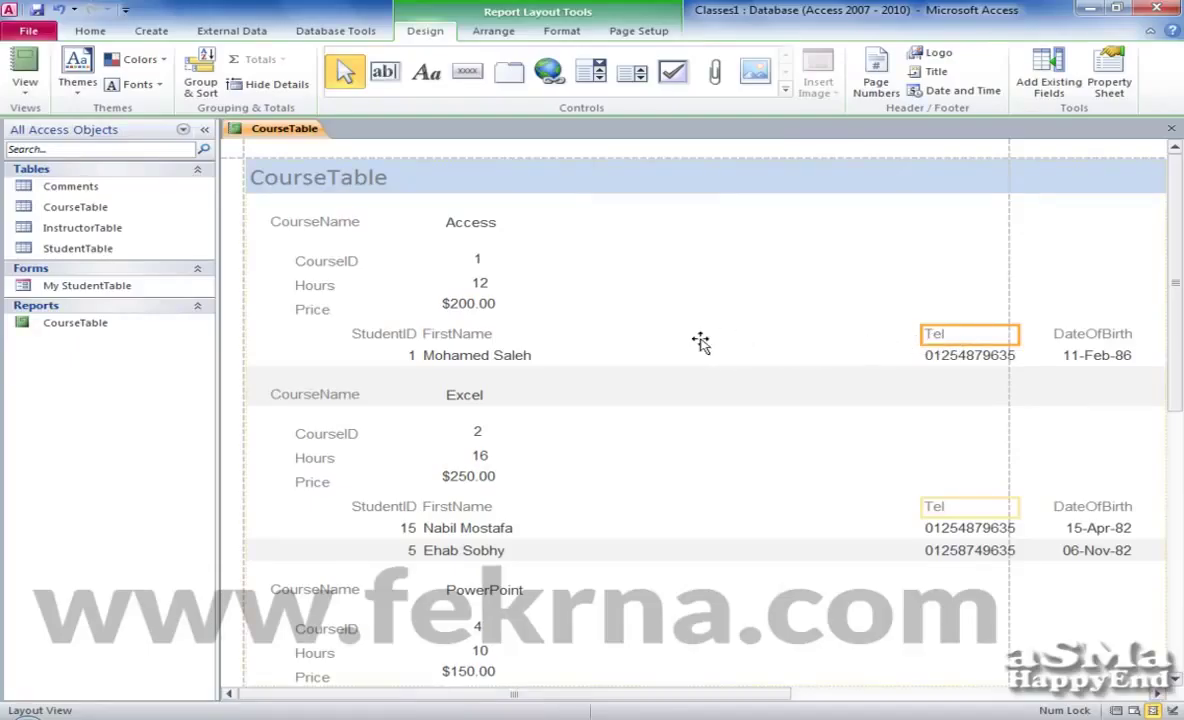
left_click_drag(609, 342, 585, 336)
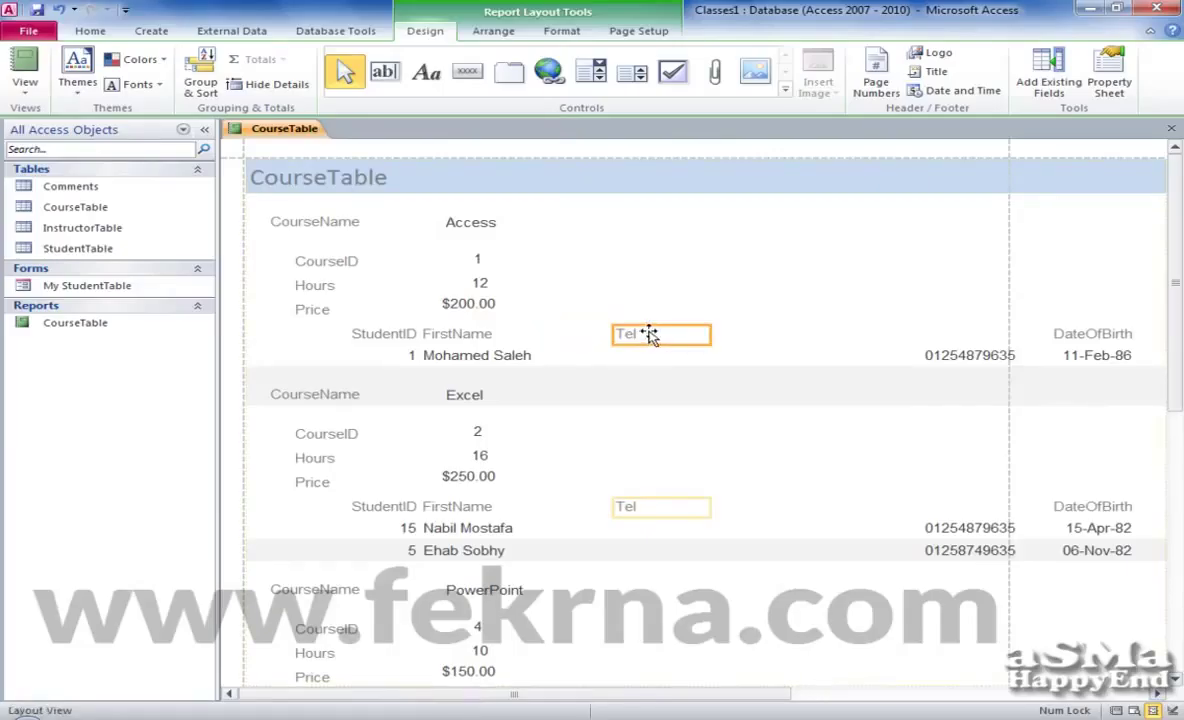
left_click(912, 356)
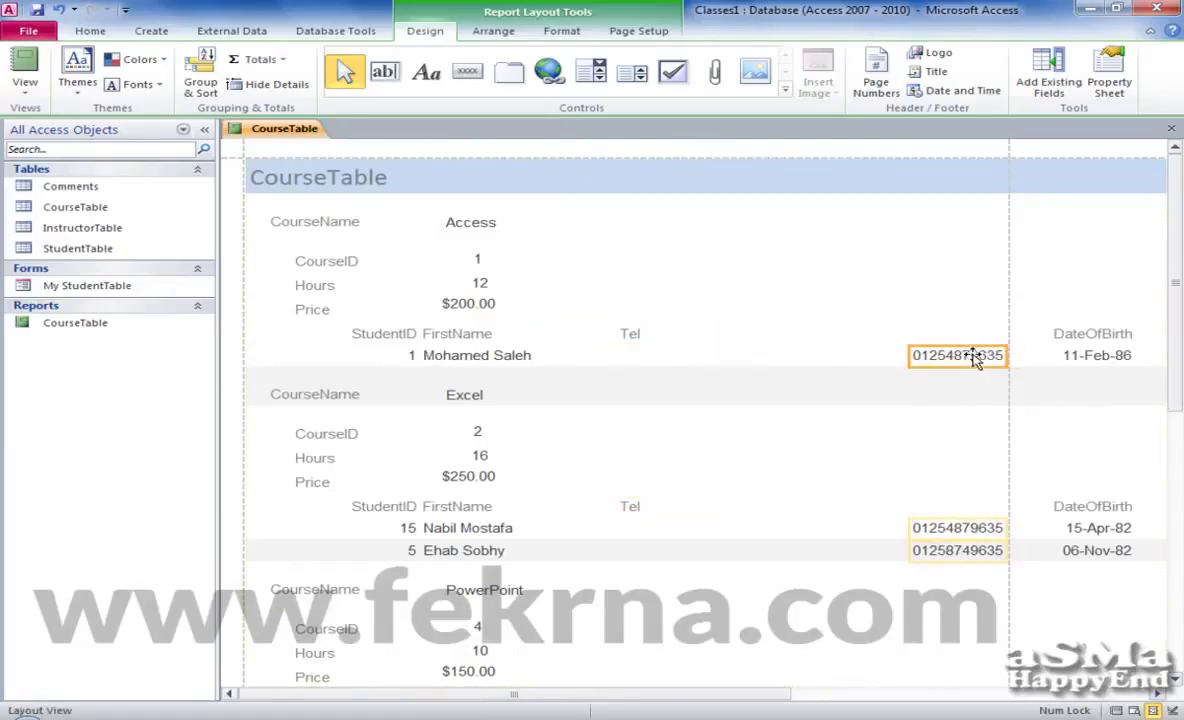
left_click_drag(975, 358, 646, 358)
Move the DateOfBirth label and value box together into the column beside Tel
left_click(1099, 333)
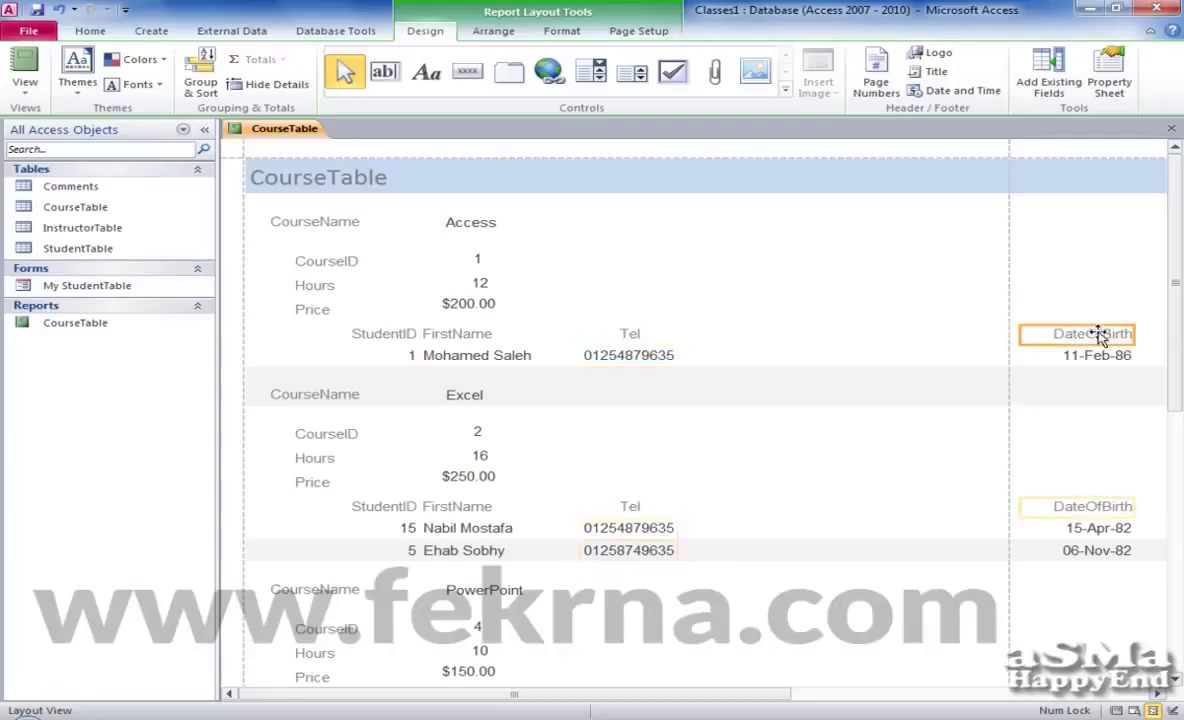
left_click(1098, 358, "ctrl")
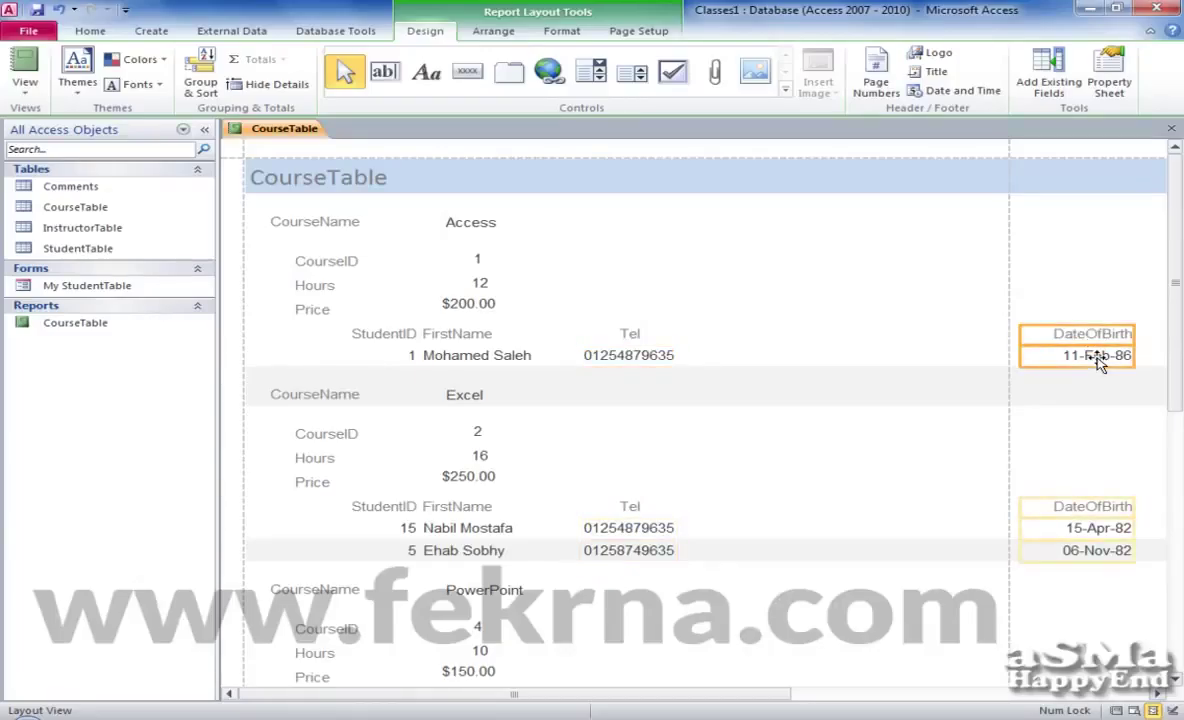
left_click_drag(1098, 358, 761, 358)
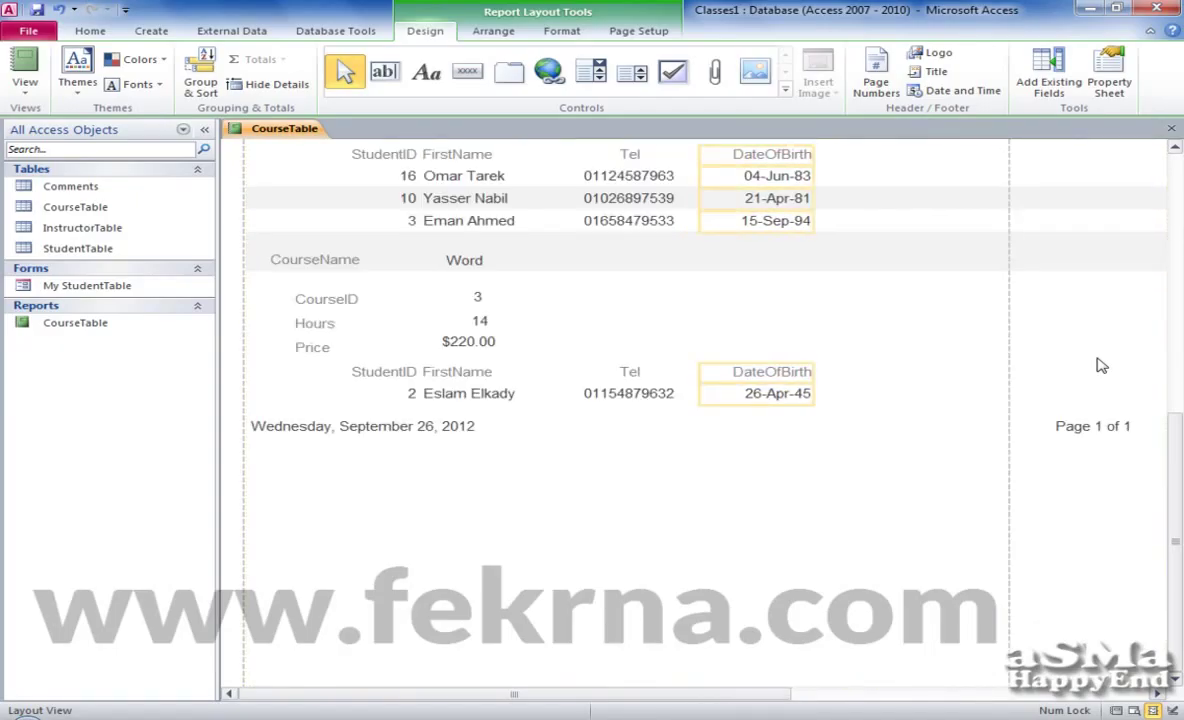
Show CourseTable in Report View and check the rearranged columns across all course groups down to the page footer
scroll(905, 356, "up", 5)
left_click(579, 340)
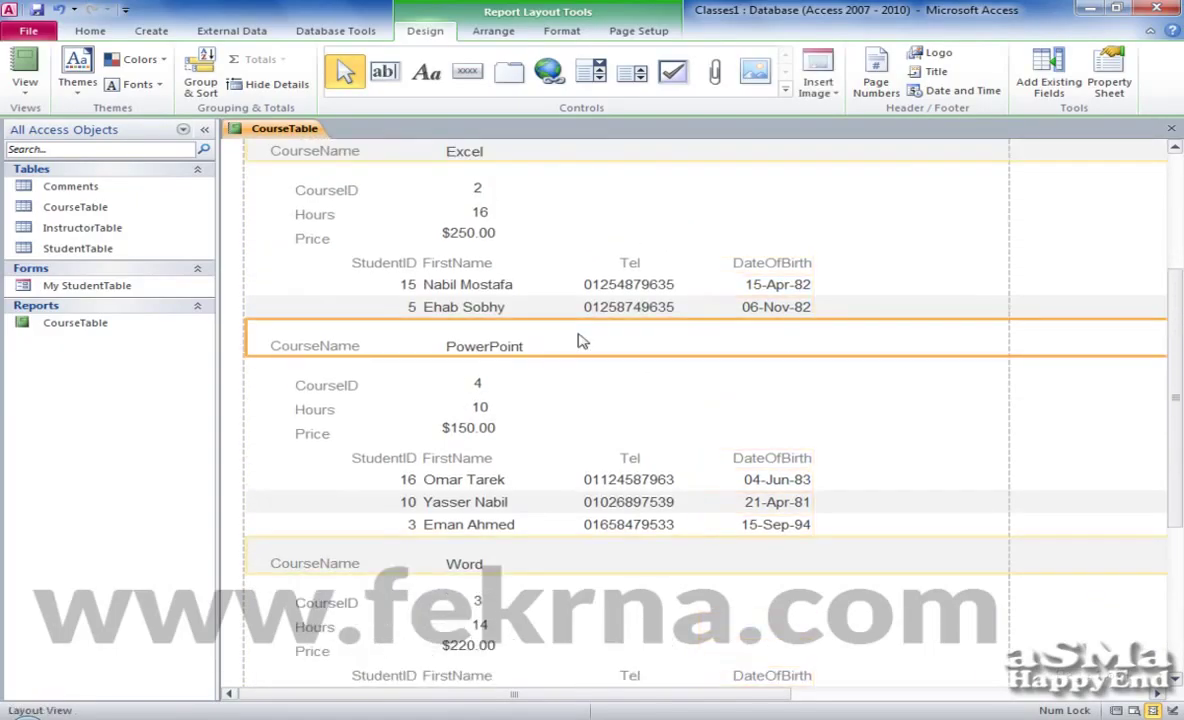
right_click(309, 136)
left_click(345, 200)
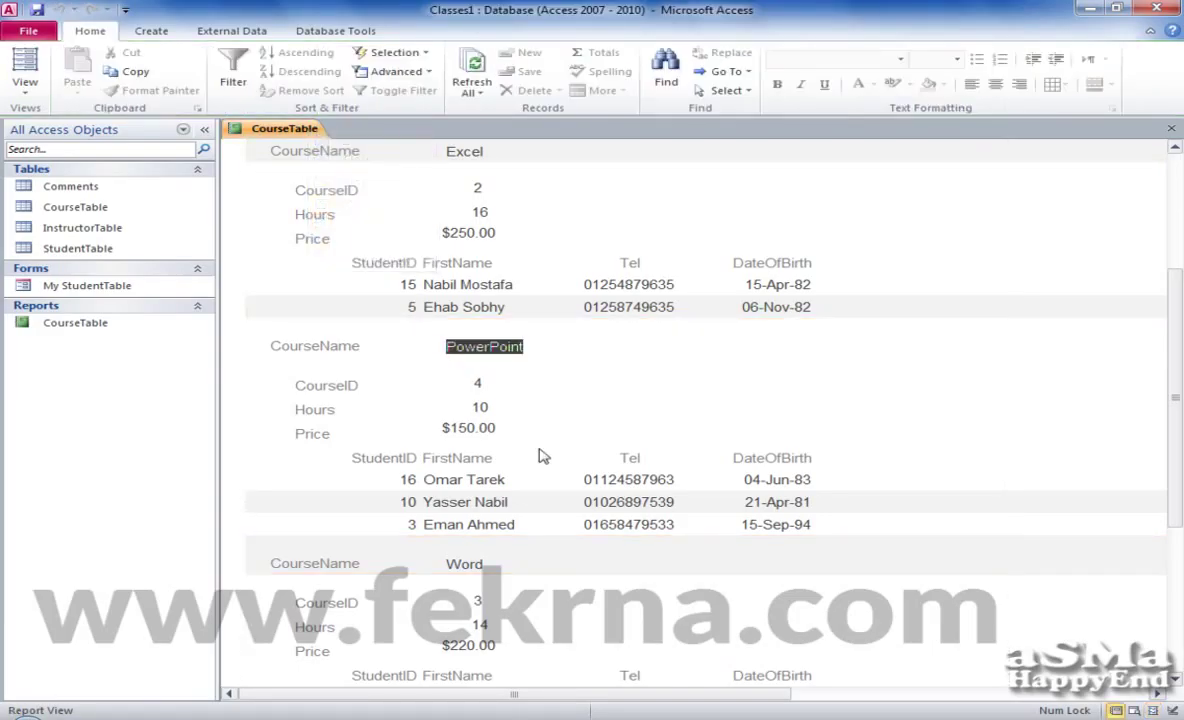
scroll(521, 250, "up", 5)
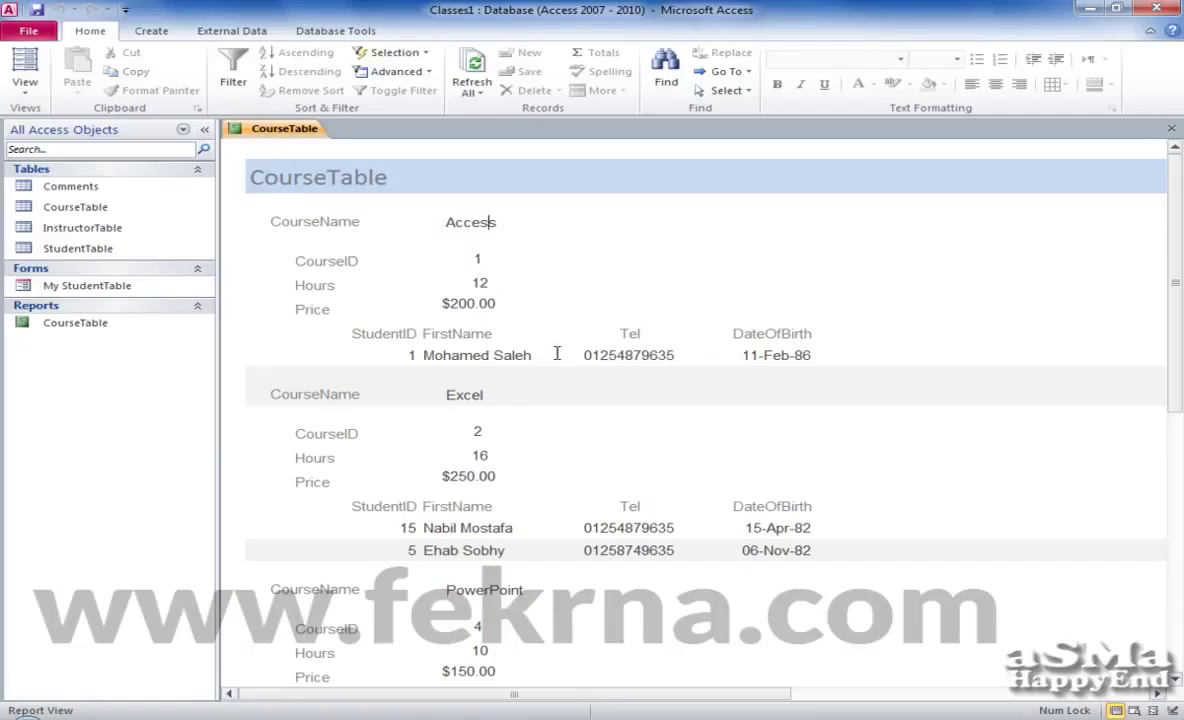
scroll(503, 351, "down", 5)
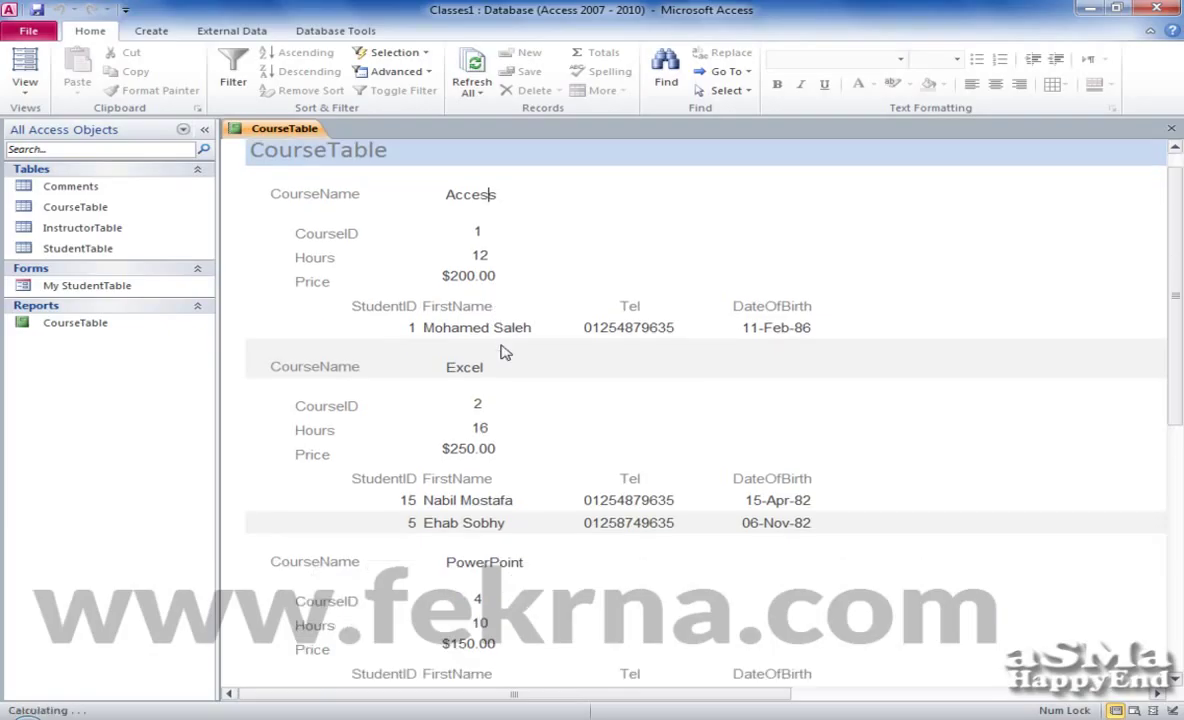
scroll(503, 351, "down", 3)
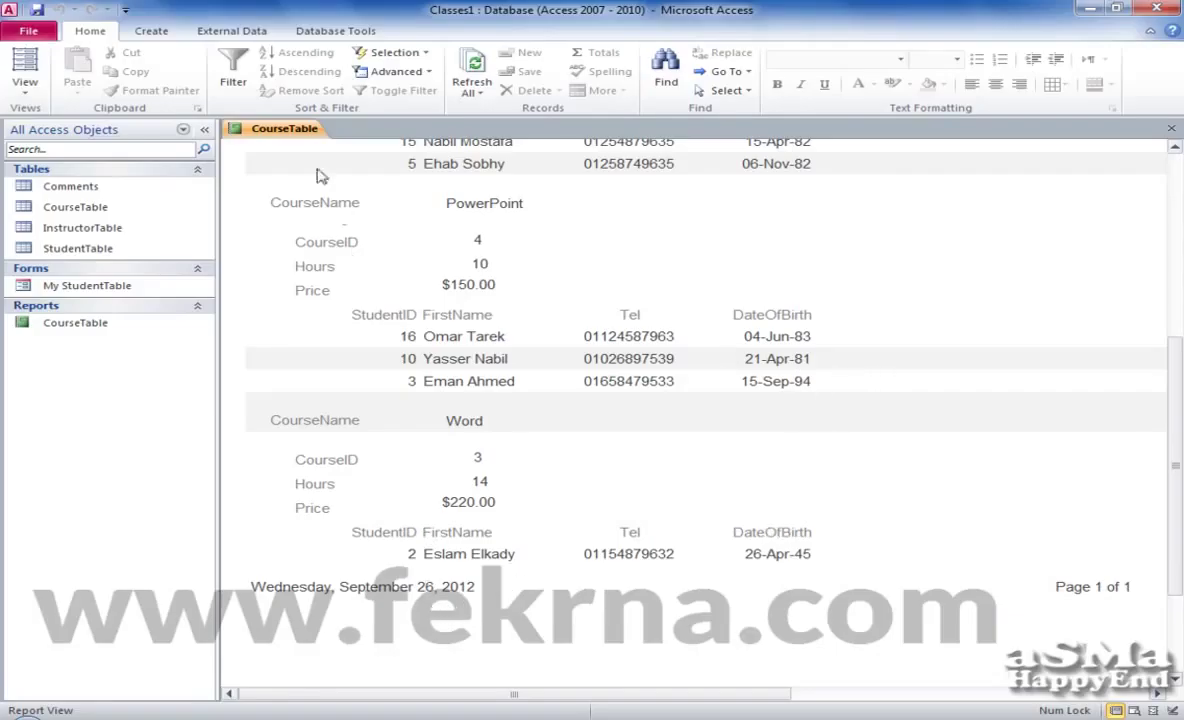
Switch the CourseTable report to Design View and delete the =Now() date box from the Page Footer
right_click(282, 129)
left_click(330, 240)
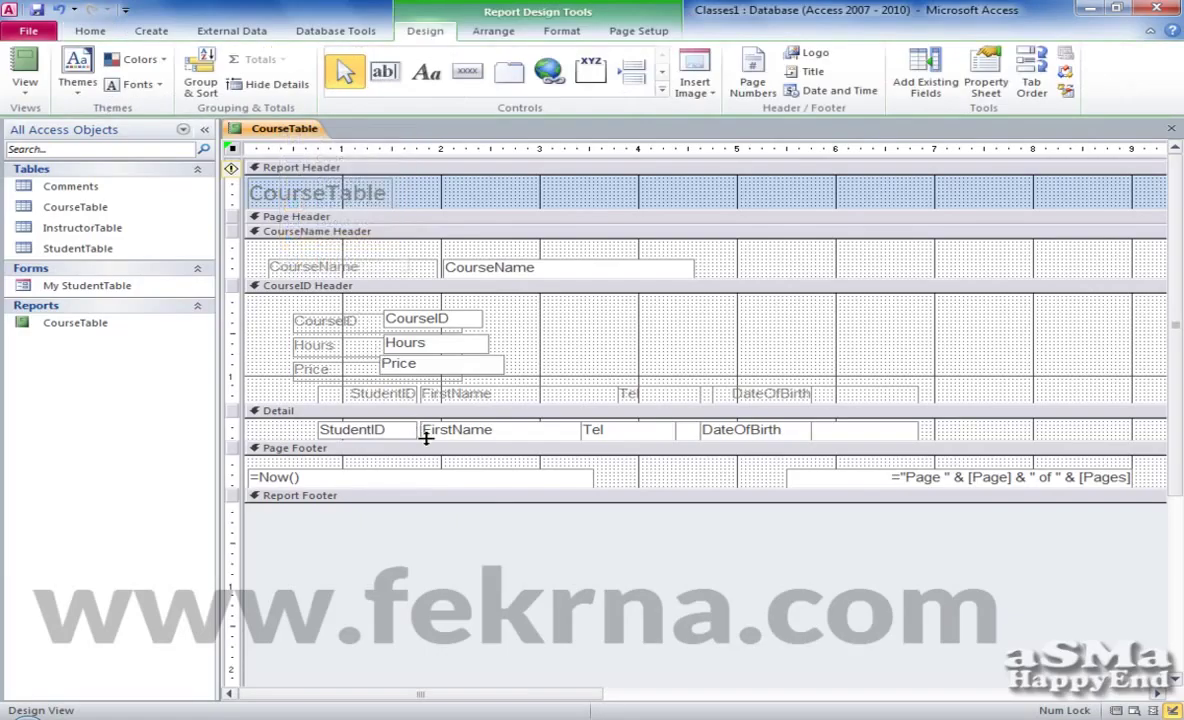
left_click(528, 477)
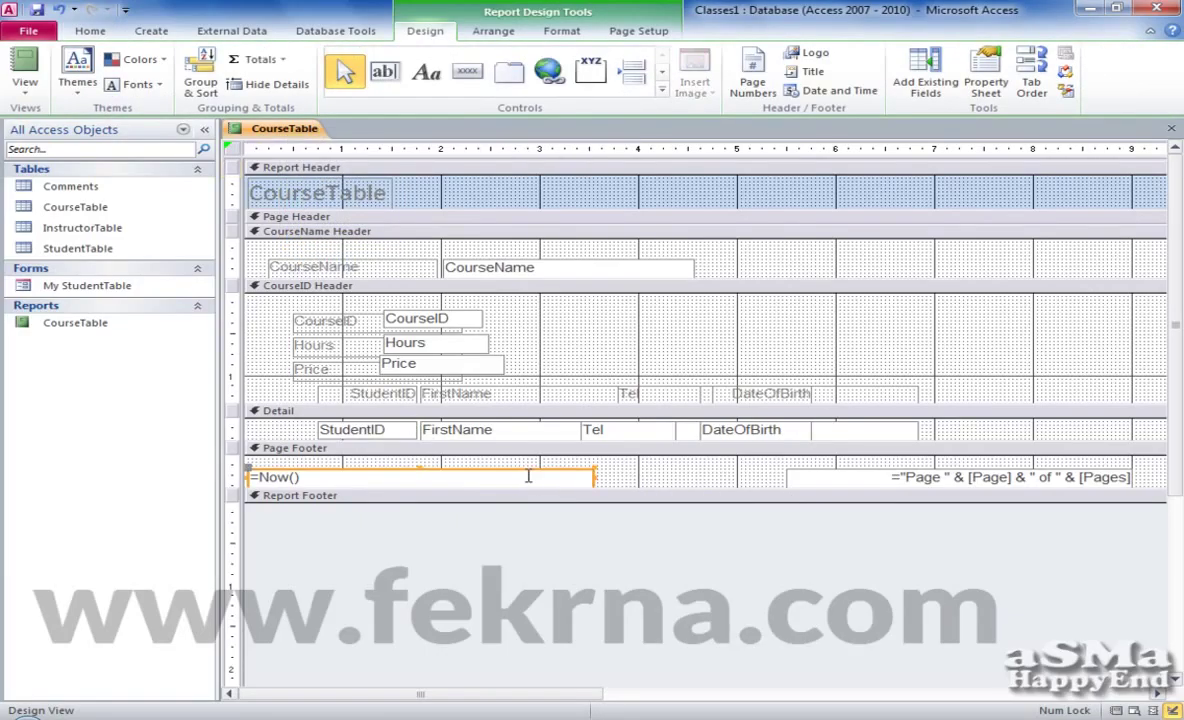
key("Delete")
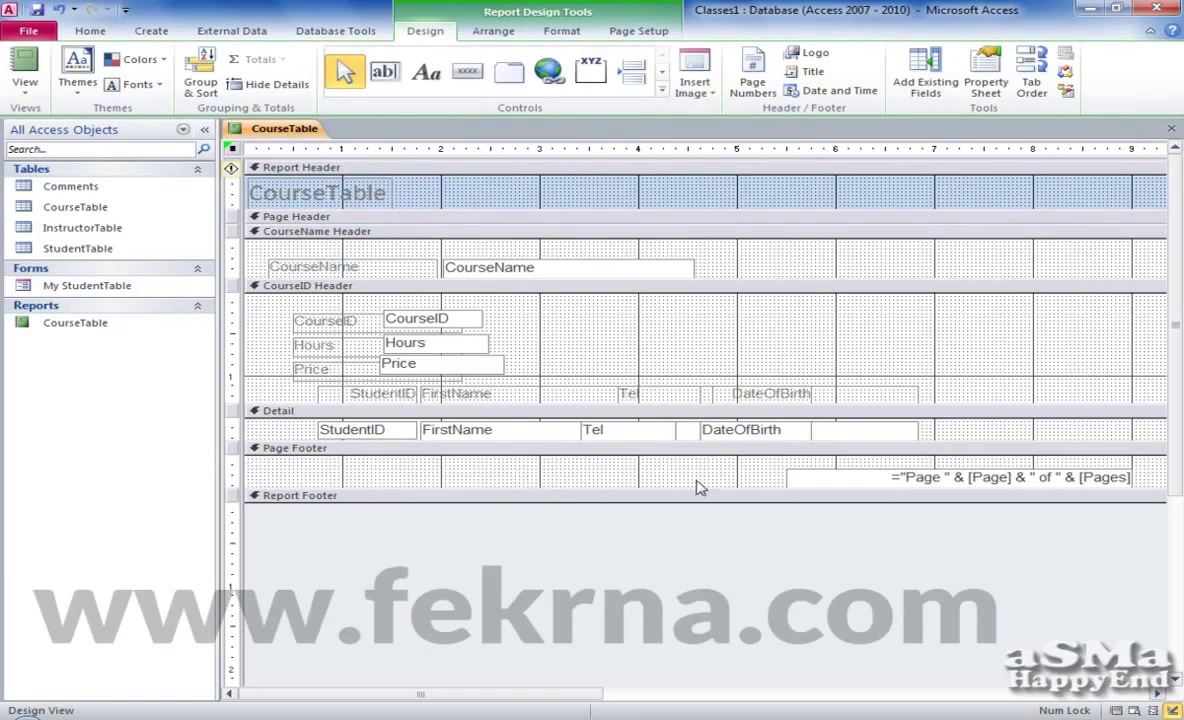
Increase the height of the Page Footer and Report Footer sections, and move the page-number box left and lower within the Page Footer
left_click(886, 478)
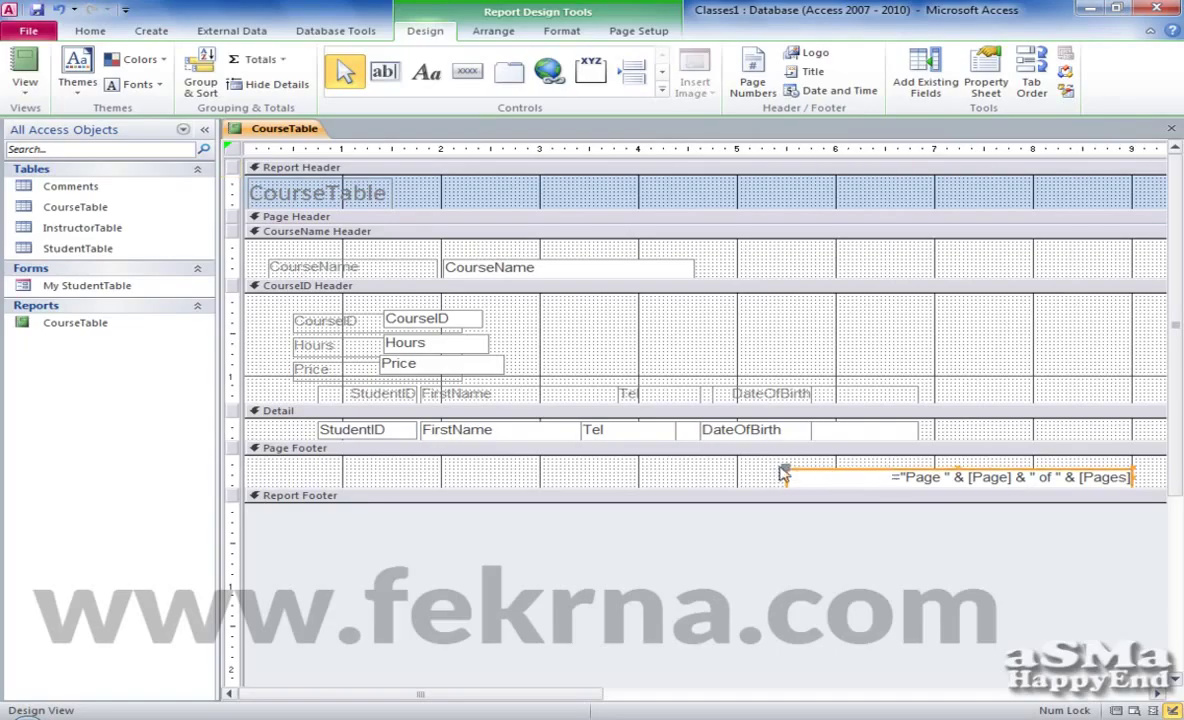
left_click_drag(784, 470, 309, 469)
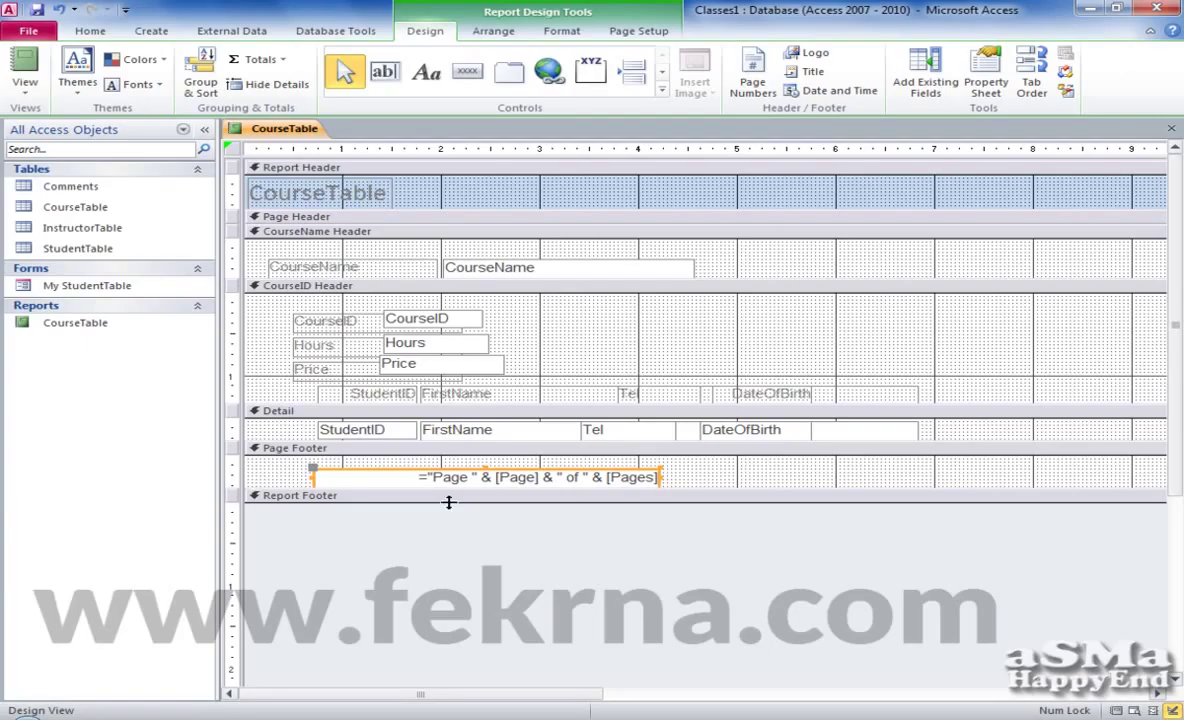
left_click_drag(457, 503, 449, 536)
left_click_drag(455, 487, 440, 540)
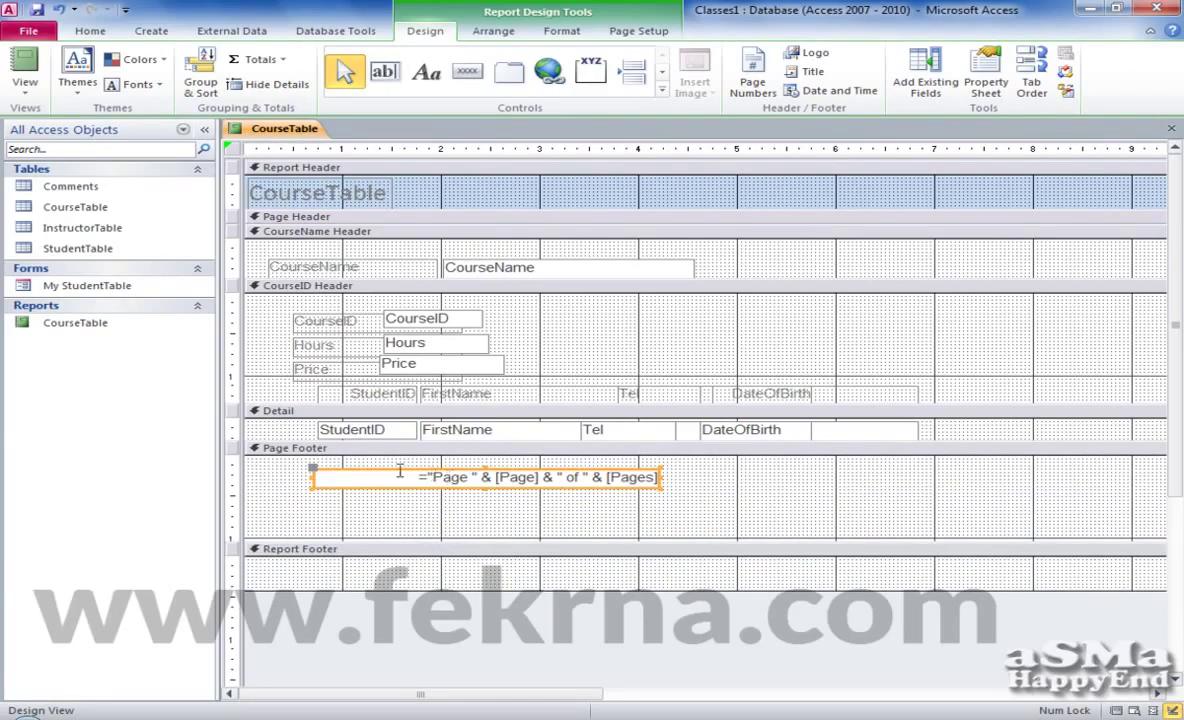
left_click_drag(312, 470, 278, 509)
Show the report in Report View and check the page footer and the rest of the report
right_click(290, 127)
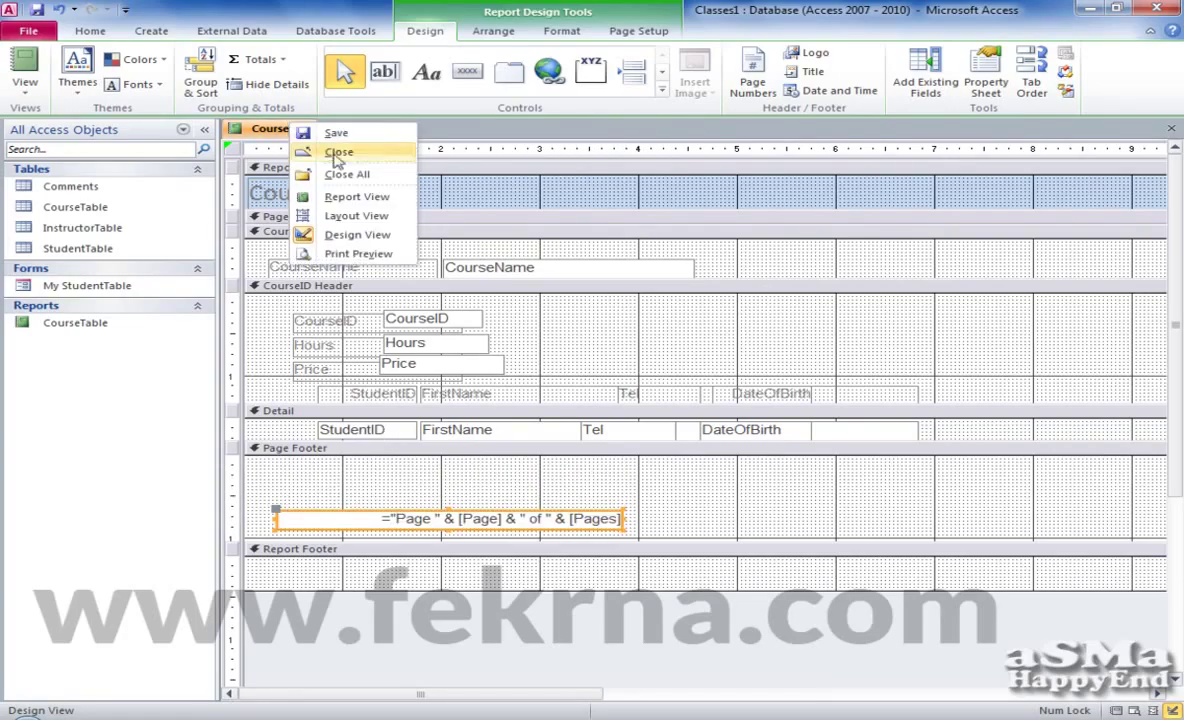
left_click(320, 182)
scroll(684, 400, "down", 8)
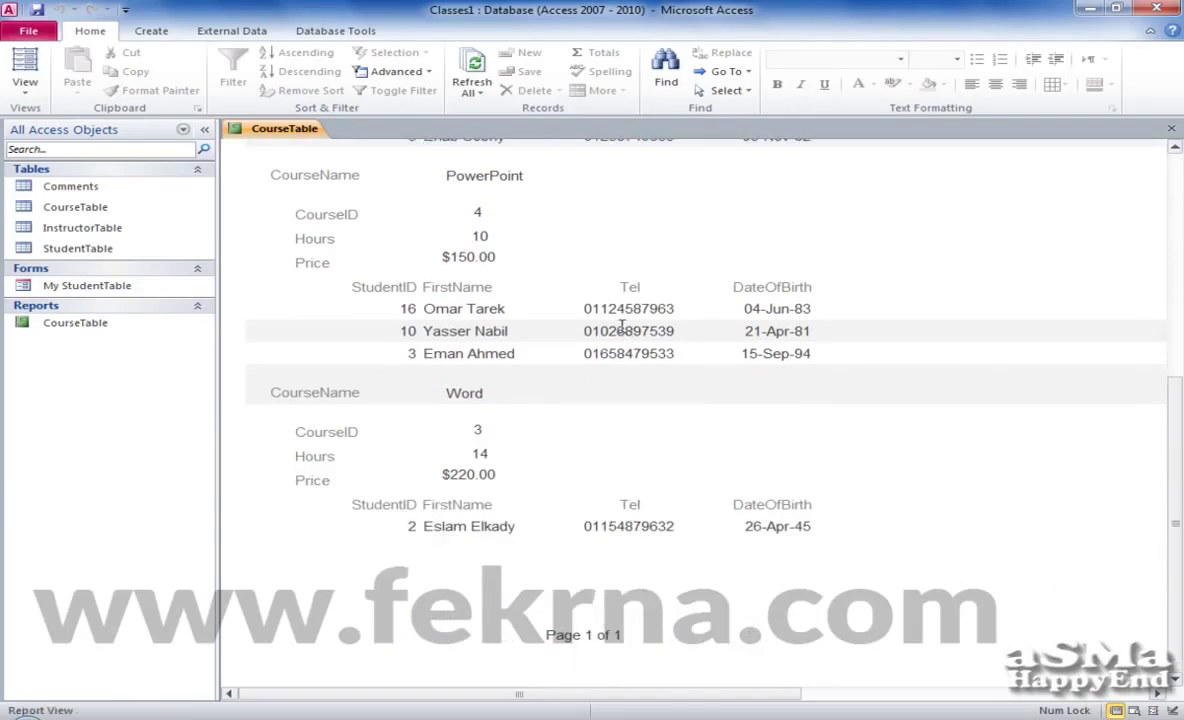
scroll(547, 373, "up", 8)
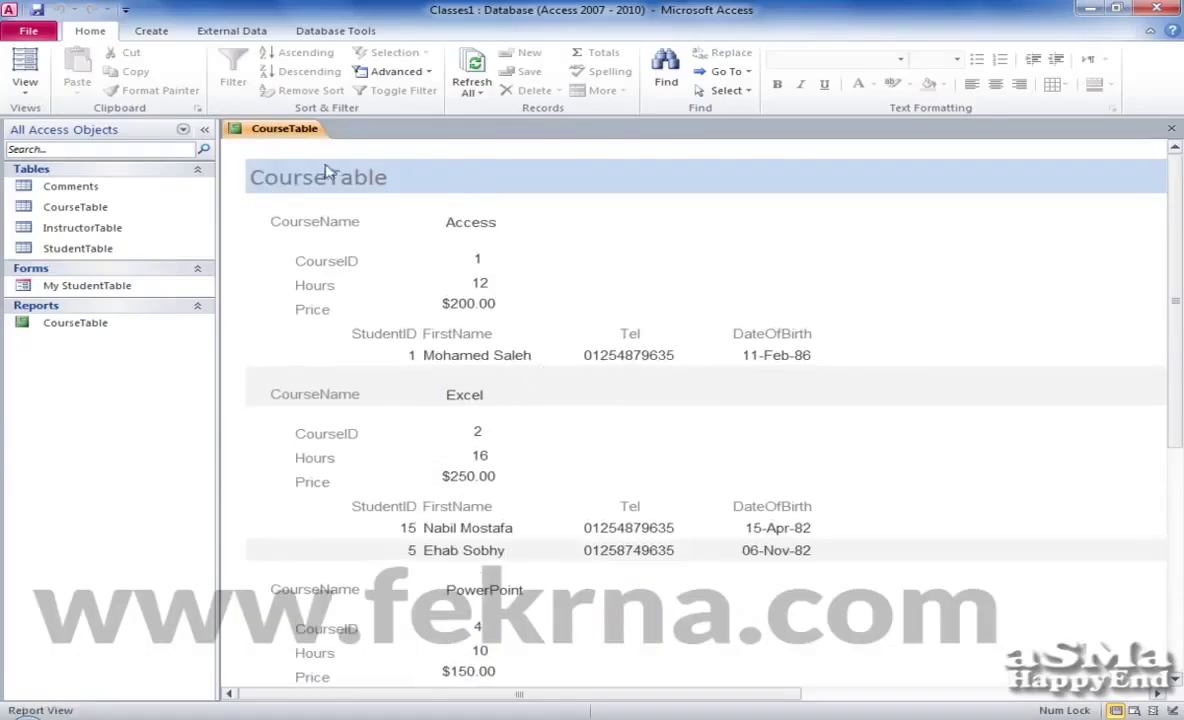
Return CourseTable to Layout View and apply the built-in theme with red sample lettering and a pink report header
left_click(306, 176)
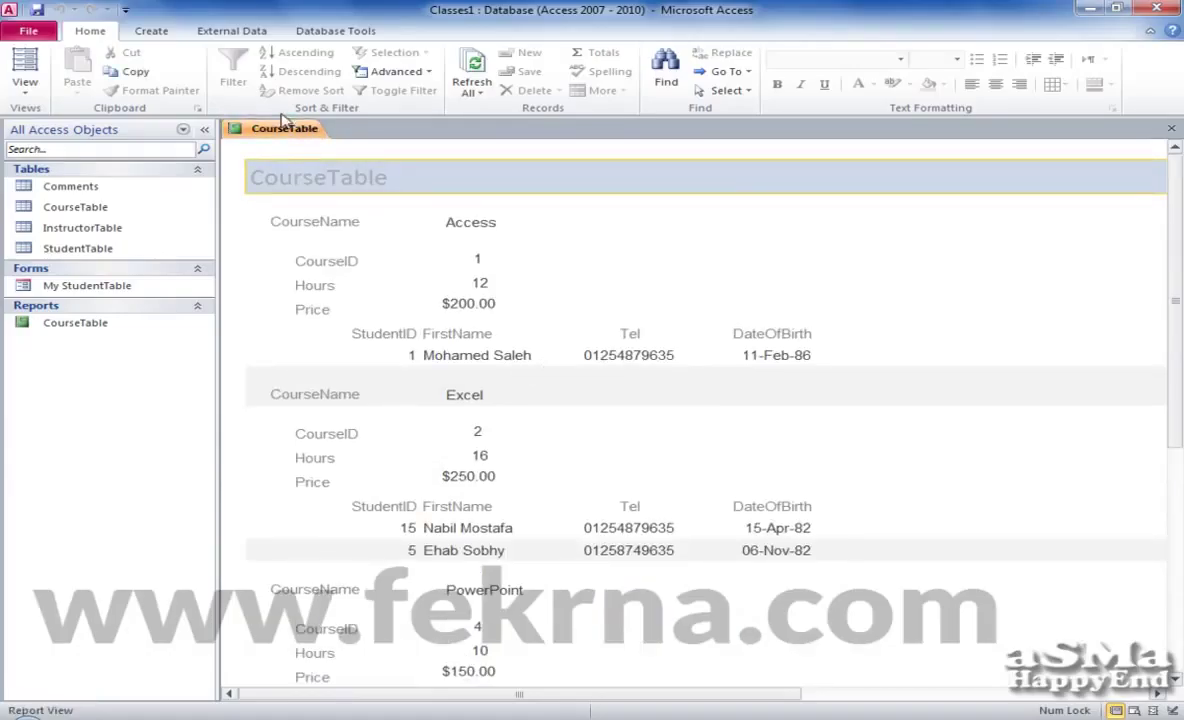
right_click(279, 129)
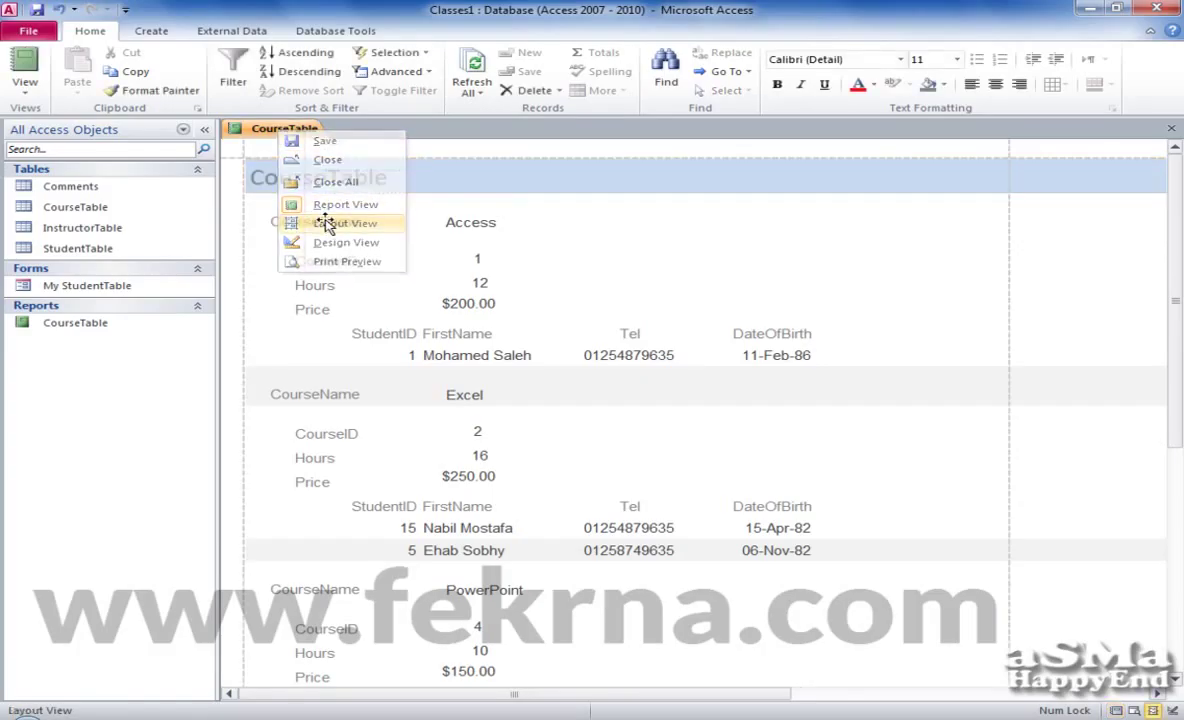
left_click(325, 221)
left_click(78, 80)
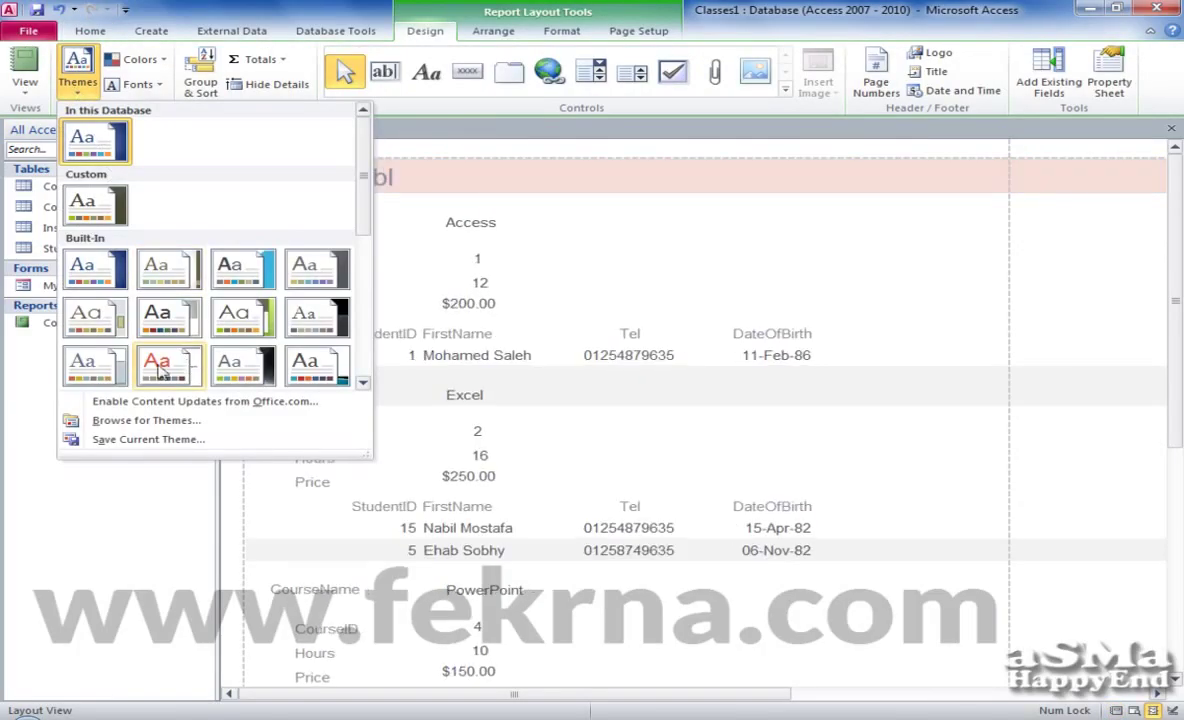
left_click(172, 345)
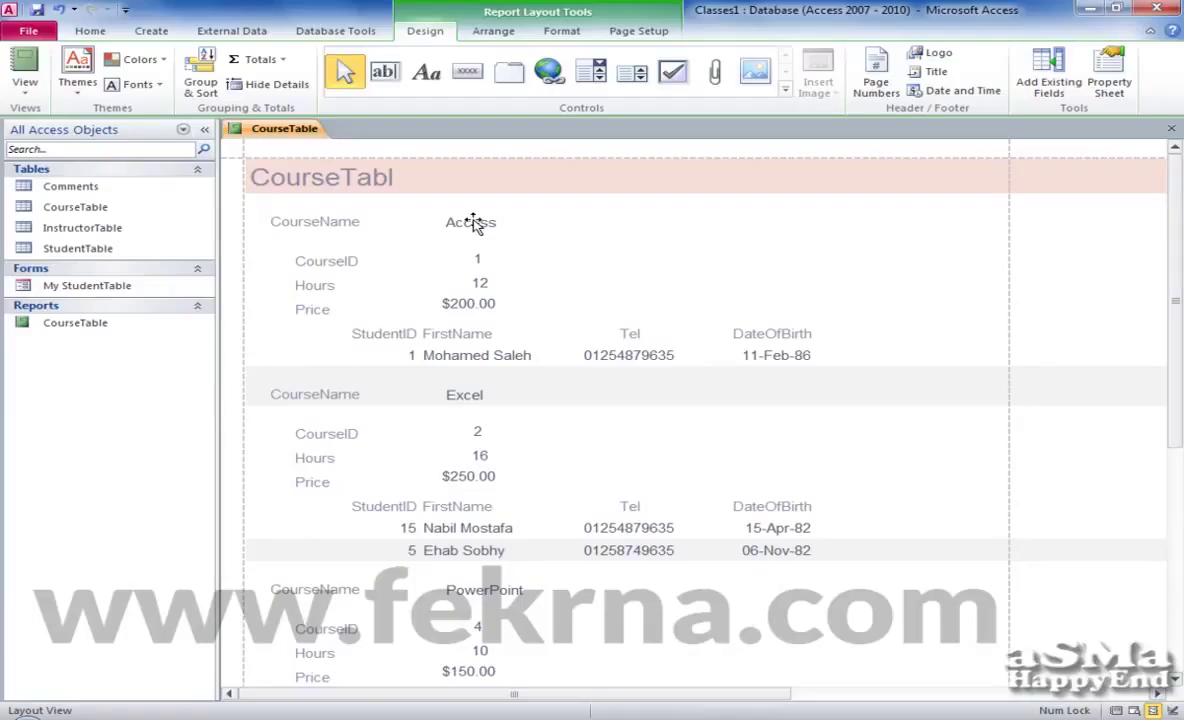
Examine the format, data, event and other properties of the DateOfBirth label and text box and the Tel text box
left_click(1110, 85)
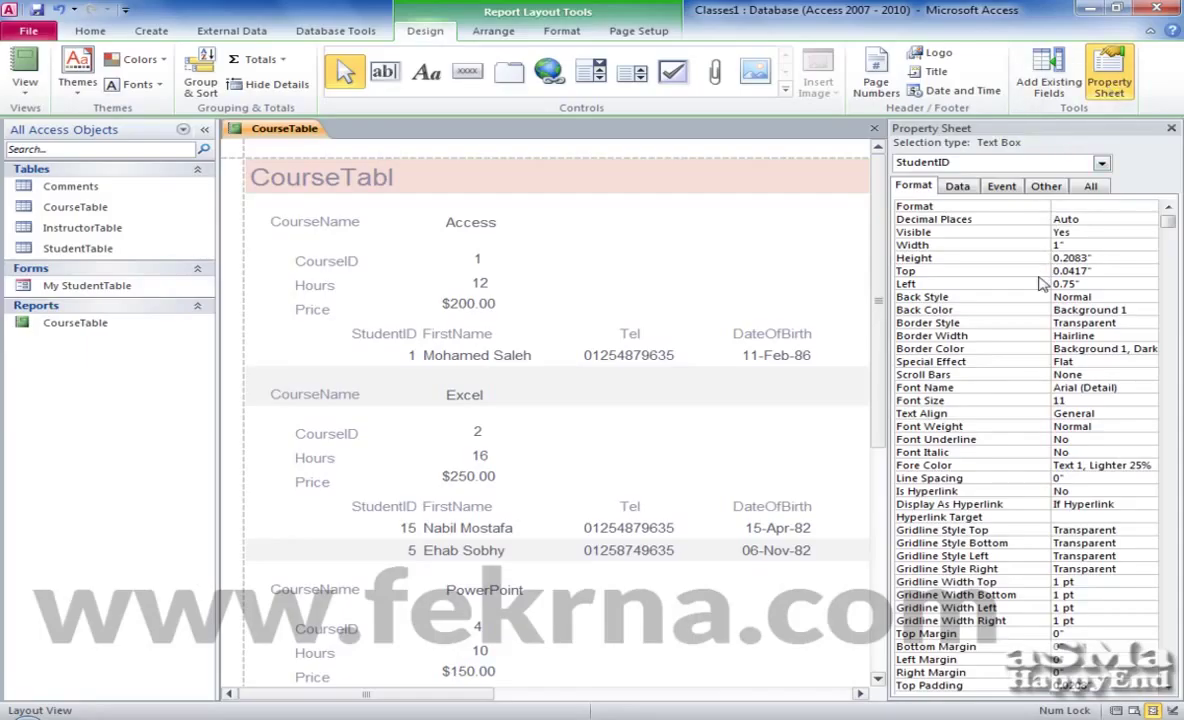
left_click(797, 338)
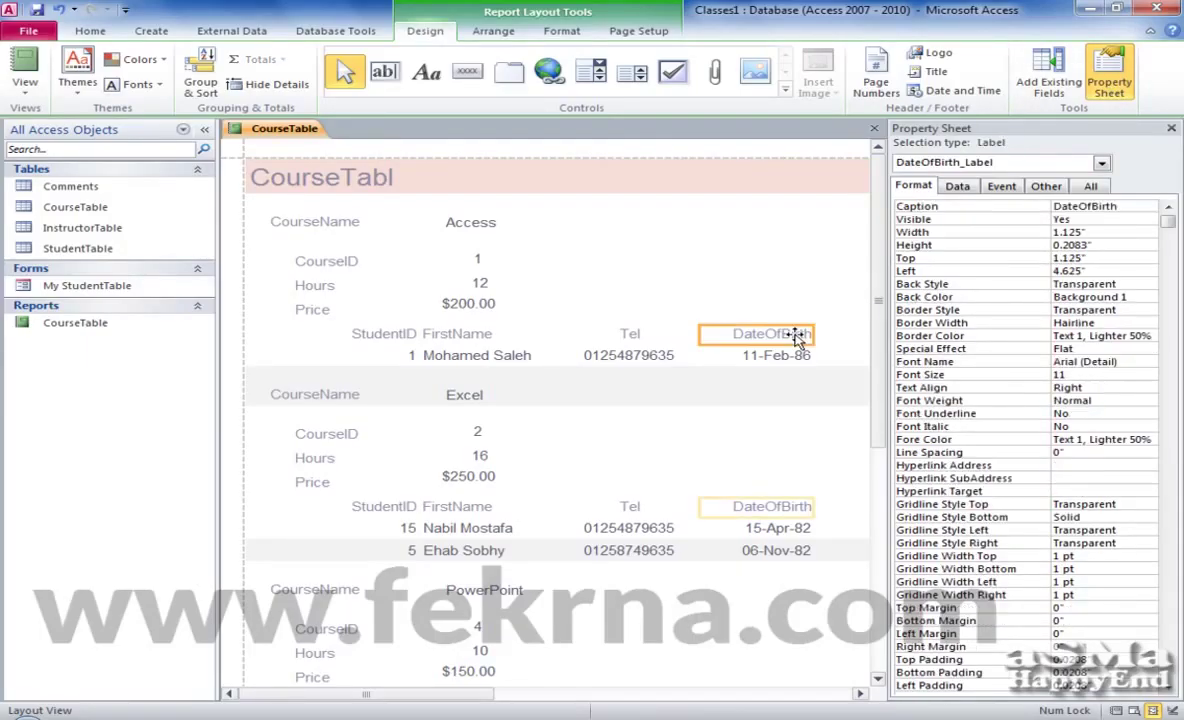
left_click(797, 360)
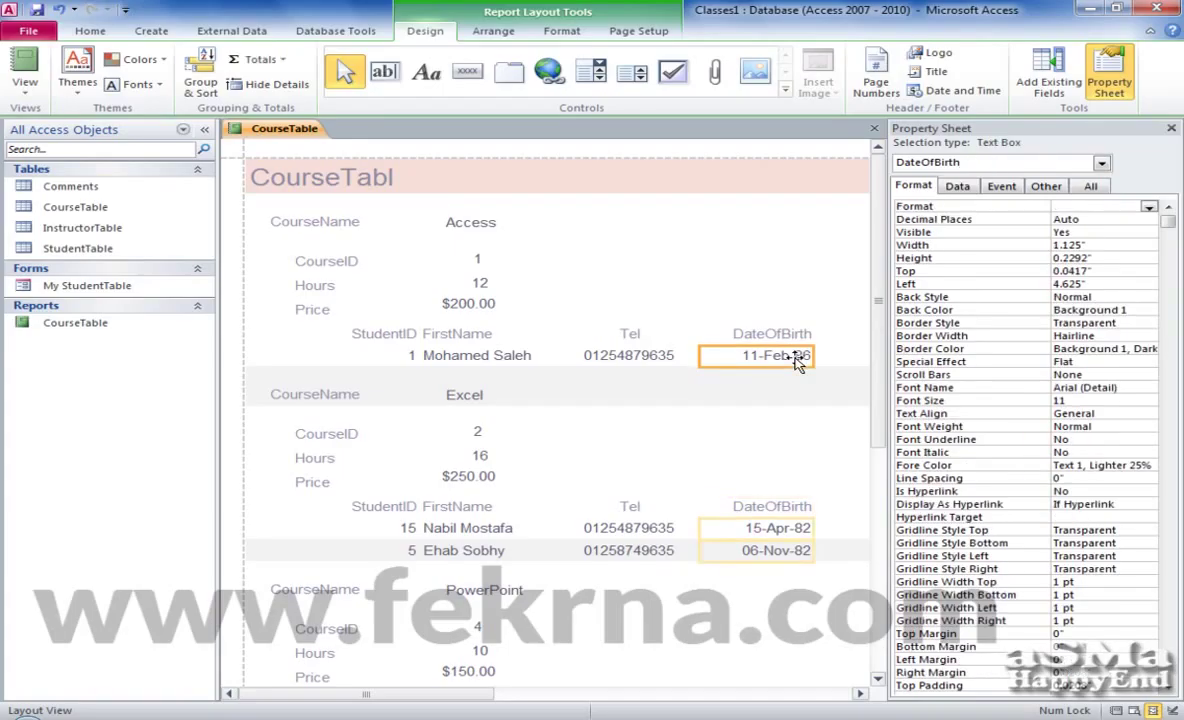
left_click(803, 333)
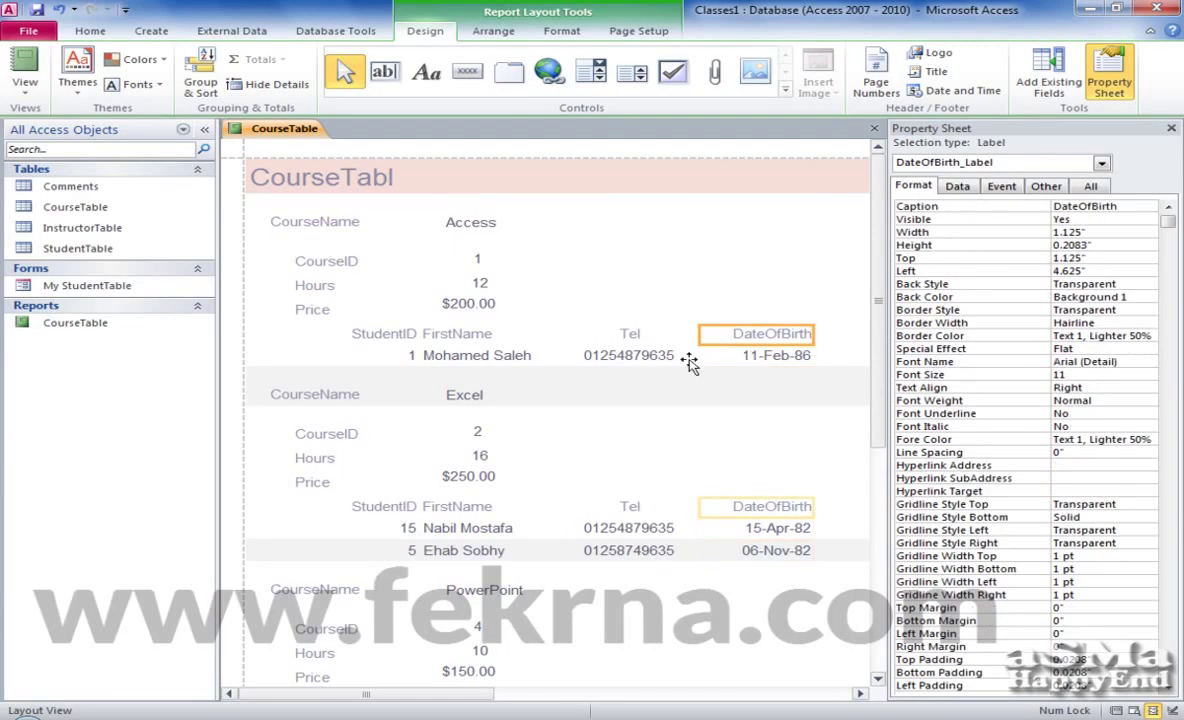
left_click(658, 356)
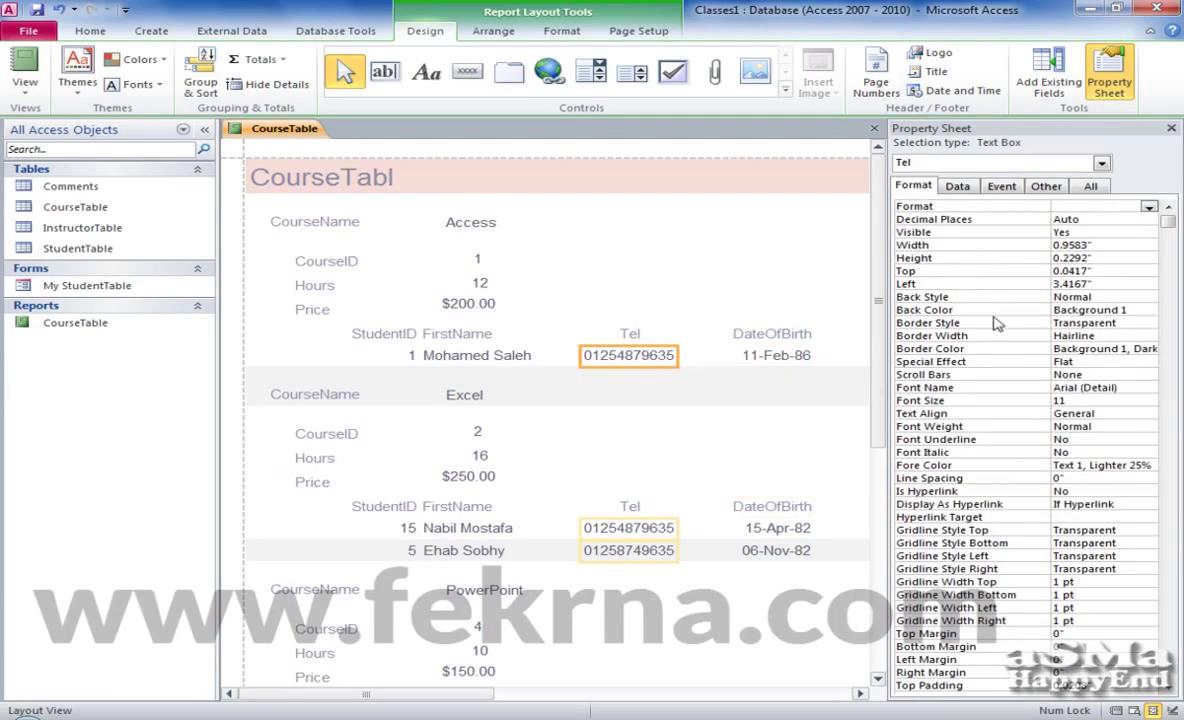
left_click(958, 188)
left_click(1004, 187)
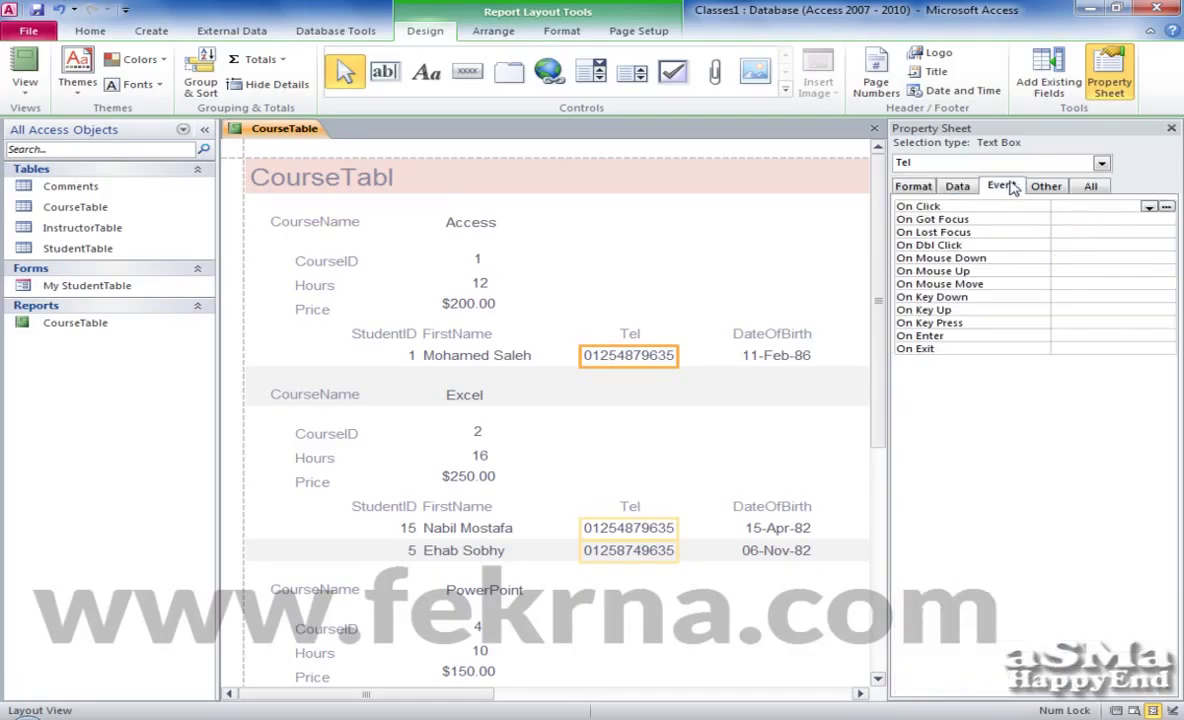
left_click(1046, 187)
left_click(916, 187)
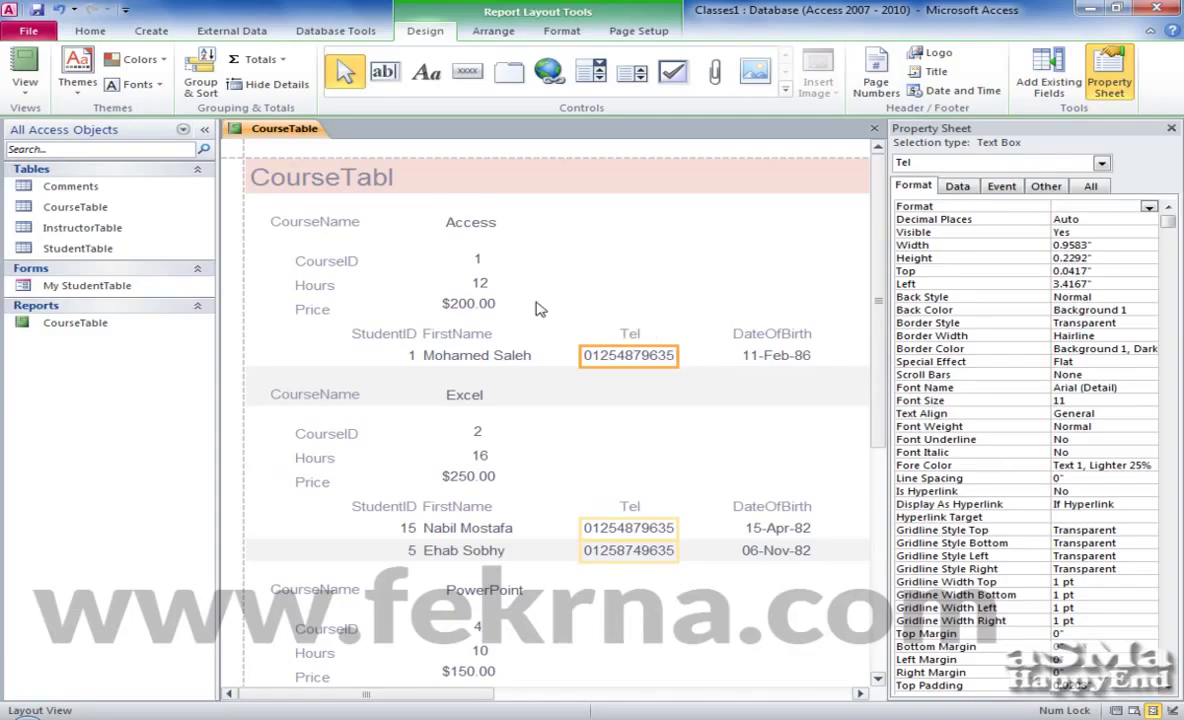
Set the Back Color of the CourseName label to a light tint of the Accent 5 theme color
left_click(320, 224)
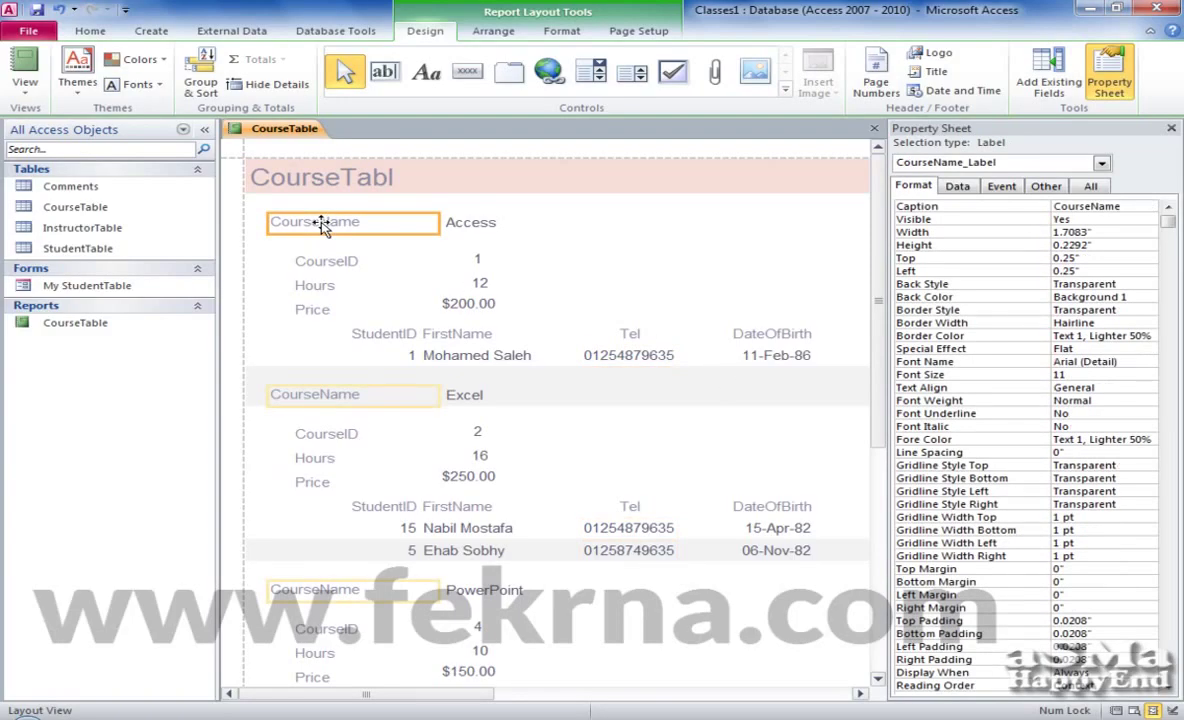
left_click(1149, 299)
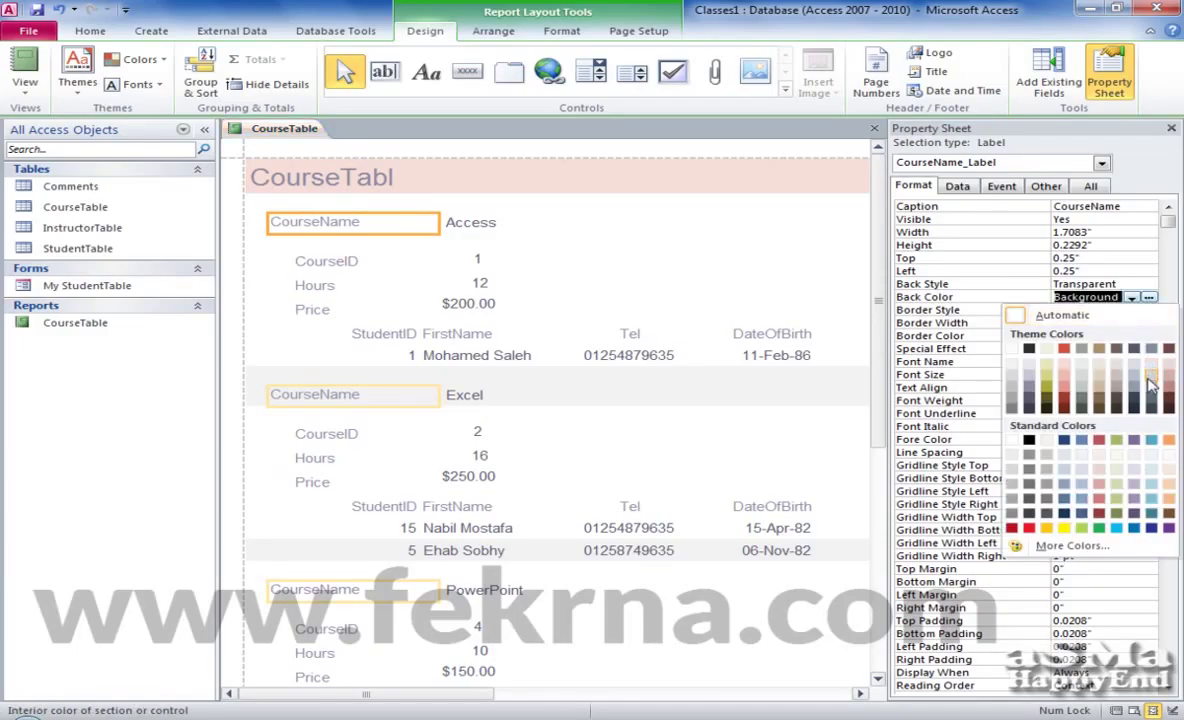
left_click(1154, 386)
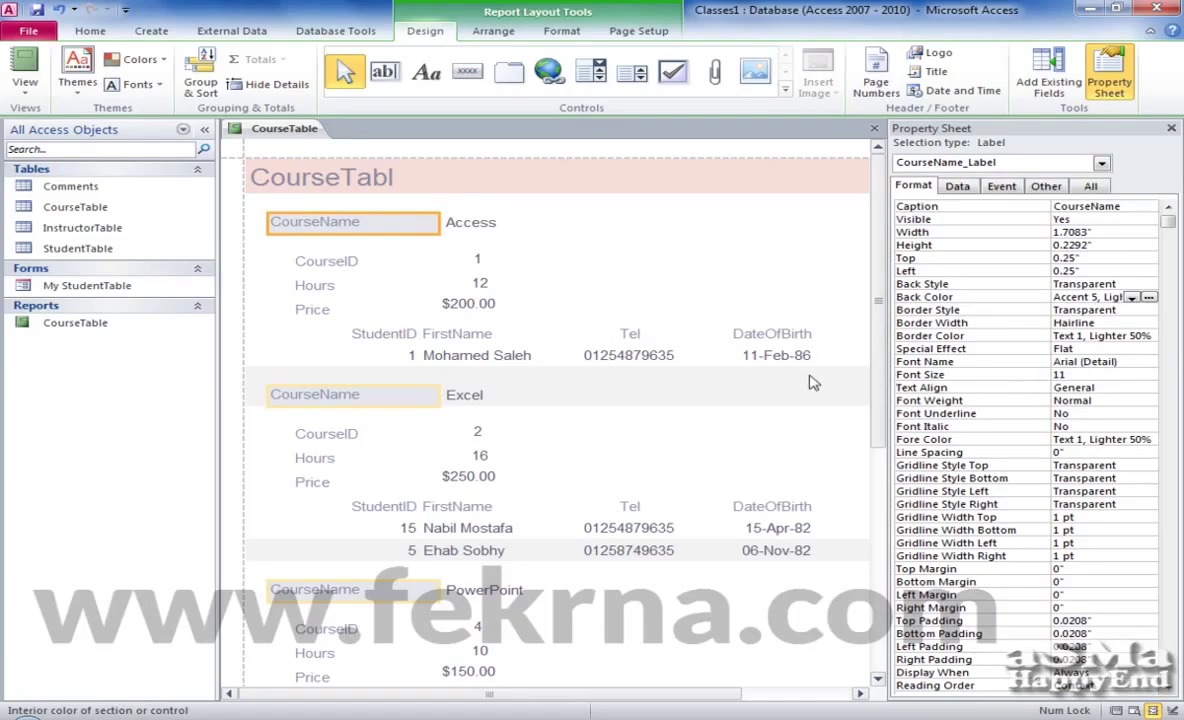
Set the Back Color of the CourseName group header section (GroupHeader0) to the pale purple #F3F0F6
left_click(708, 386)
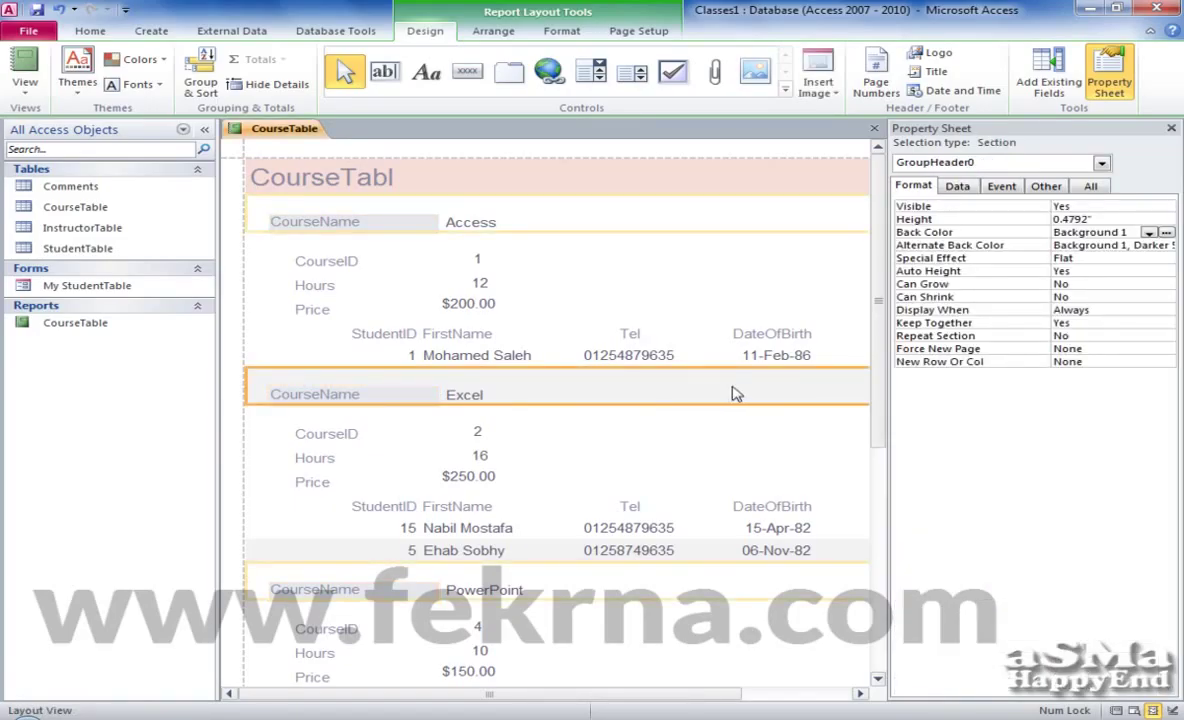
left_click(1150, 233)
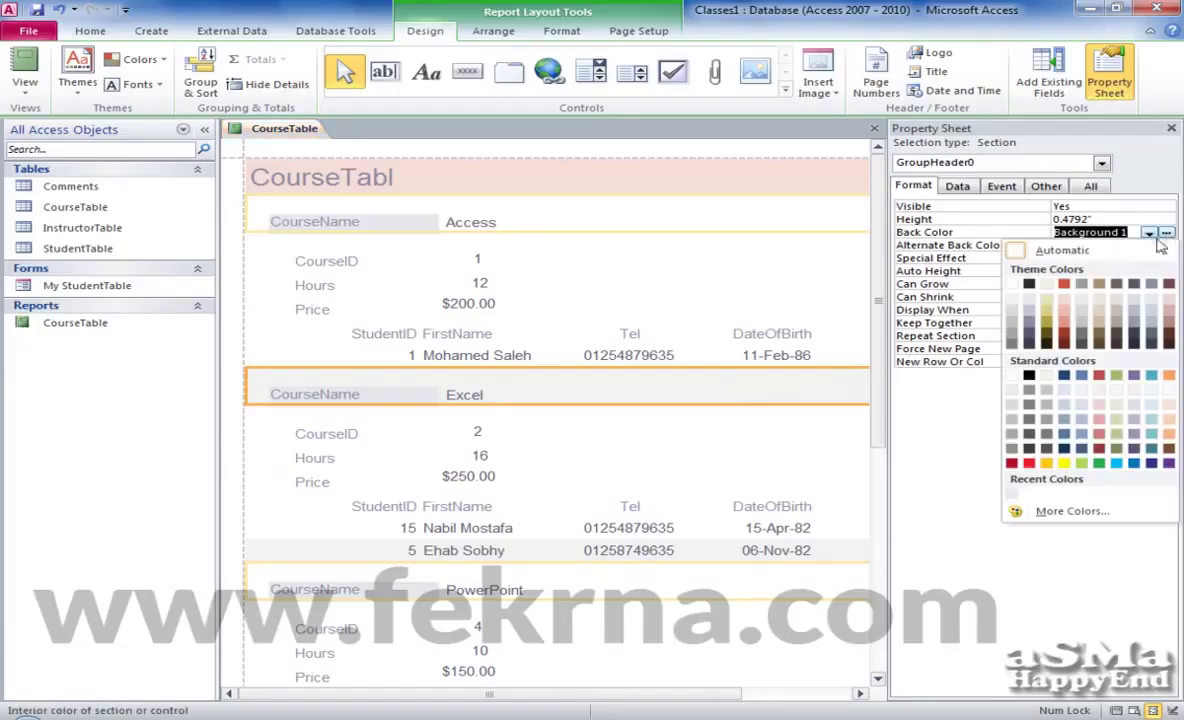
left_click(1133, 398)
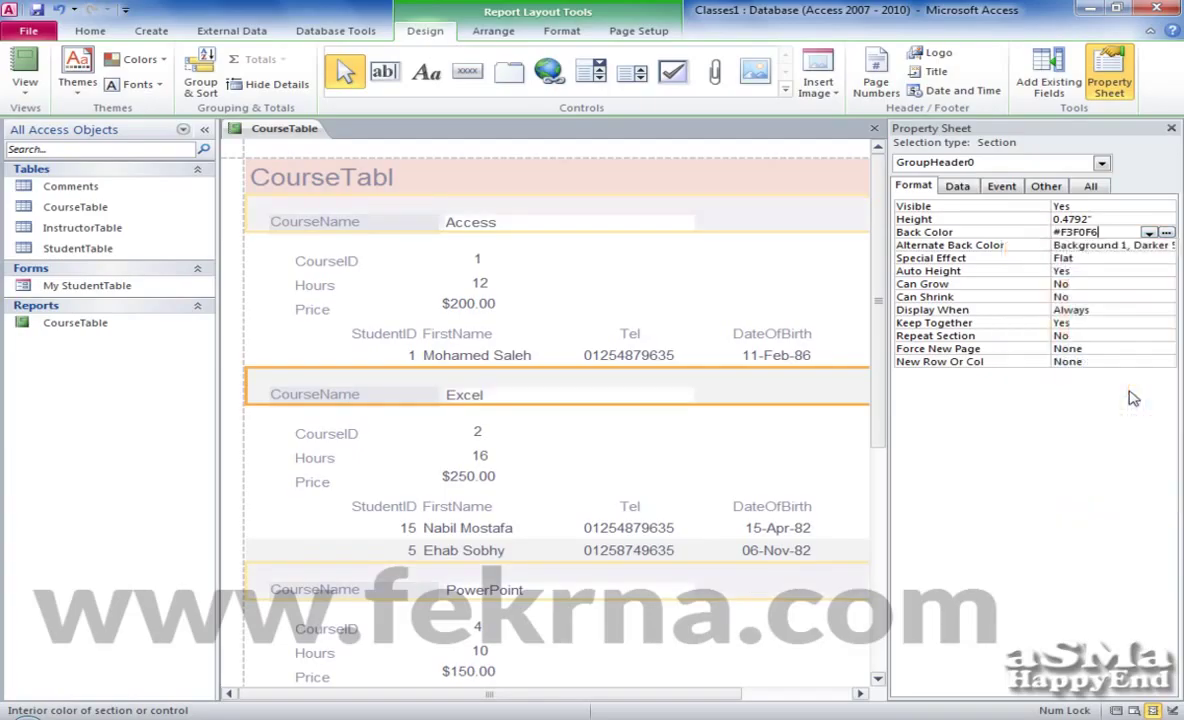
left_click(629, 442)
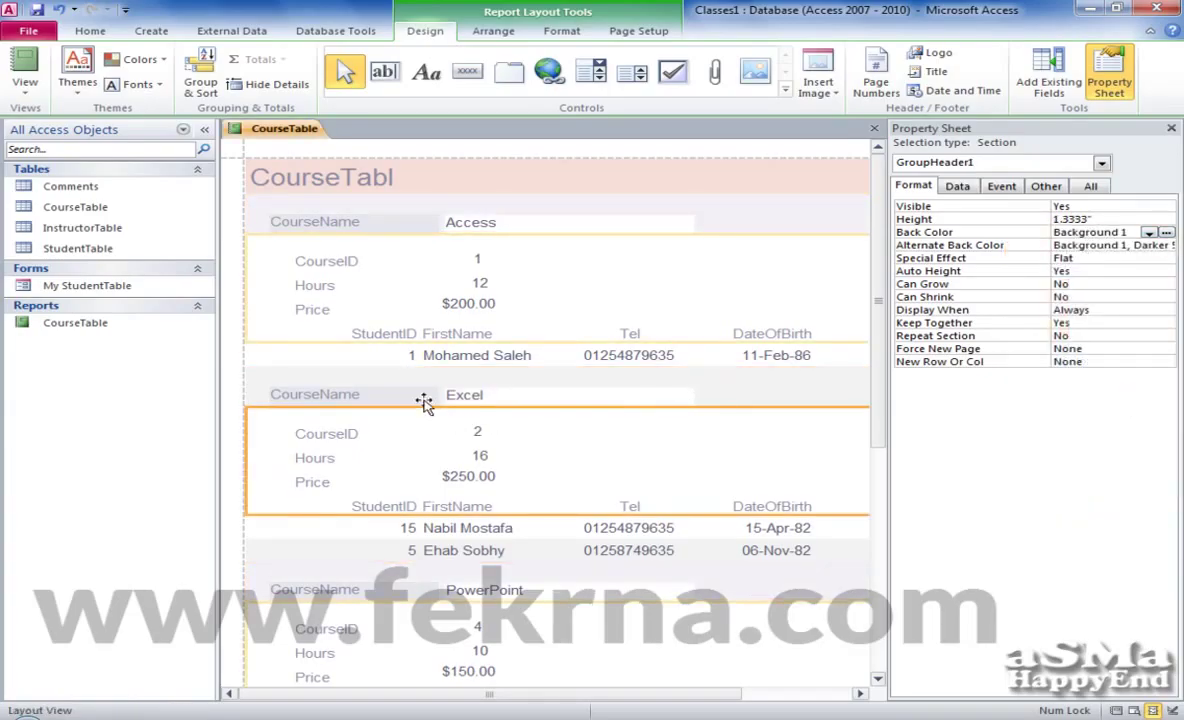
left_click(345, 222)
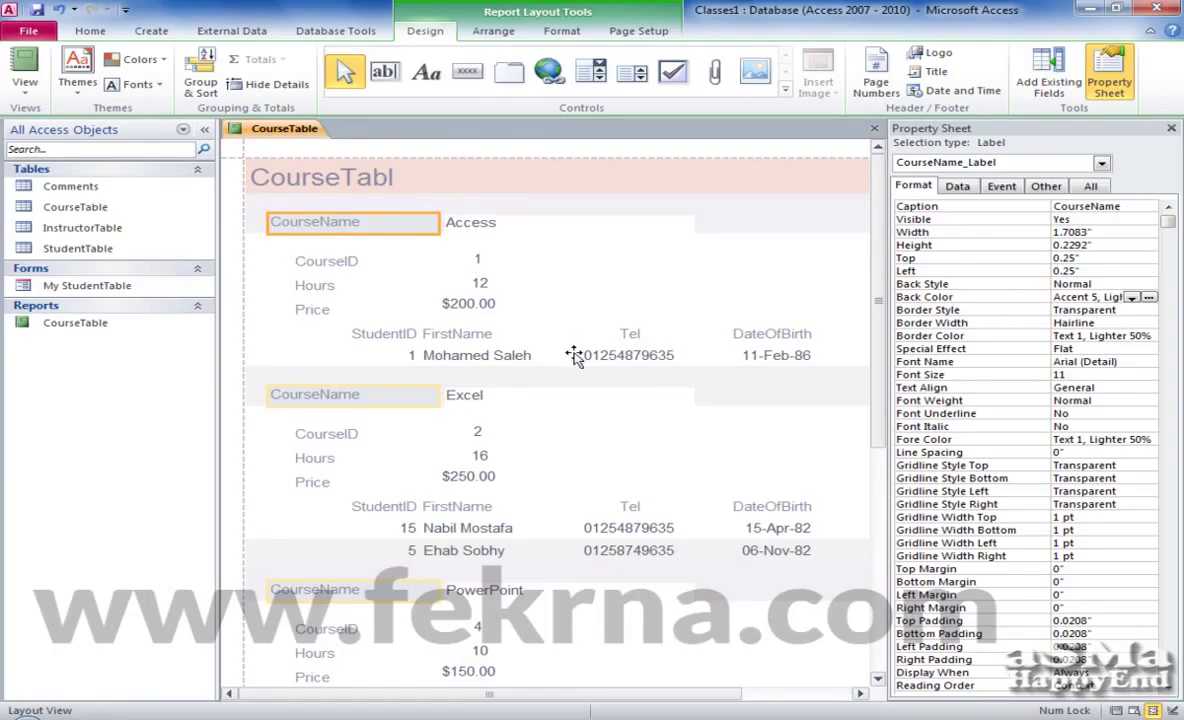
Set the Back Color of the CourseName text box to the lightest purple standard color, matching its group header
left_click(653, 400)
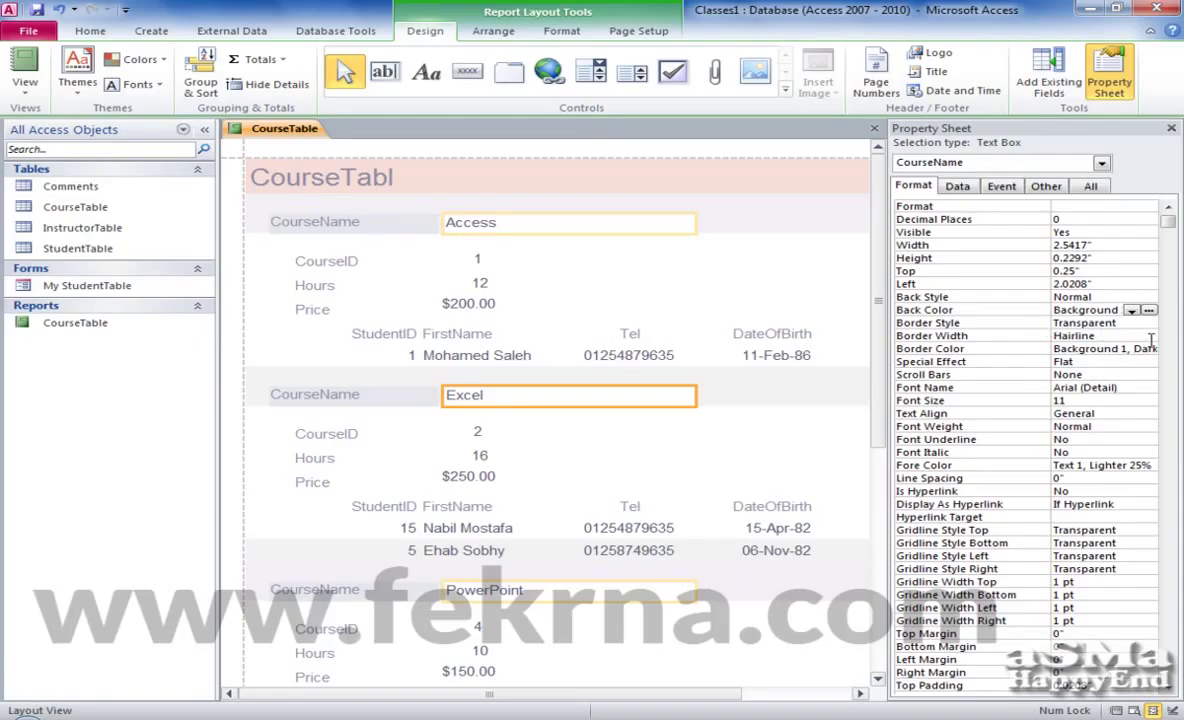
left_click(1131, 310)
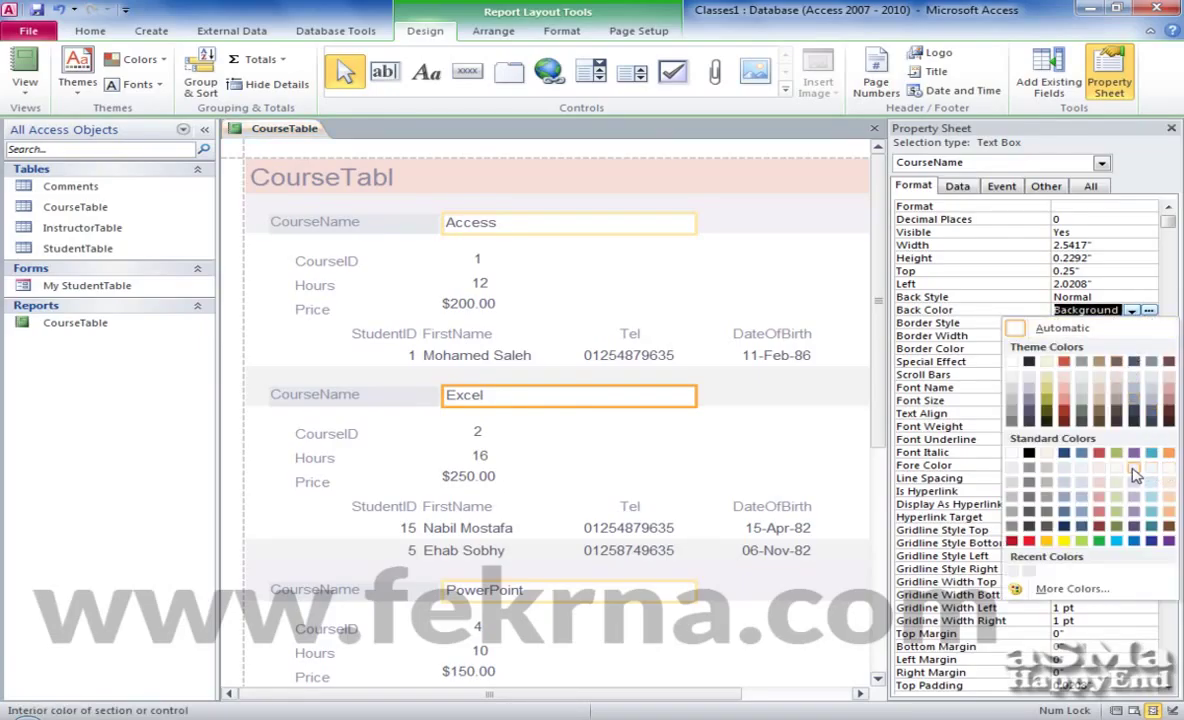
left_click(1140, 469)
Set the Back Color of the CourseName label to #F3F0F6 to match its group header
left_click(405, 394)
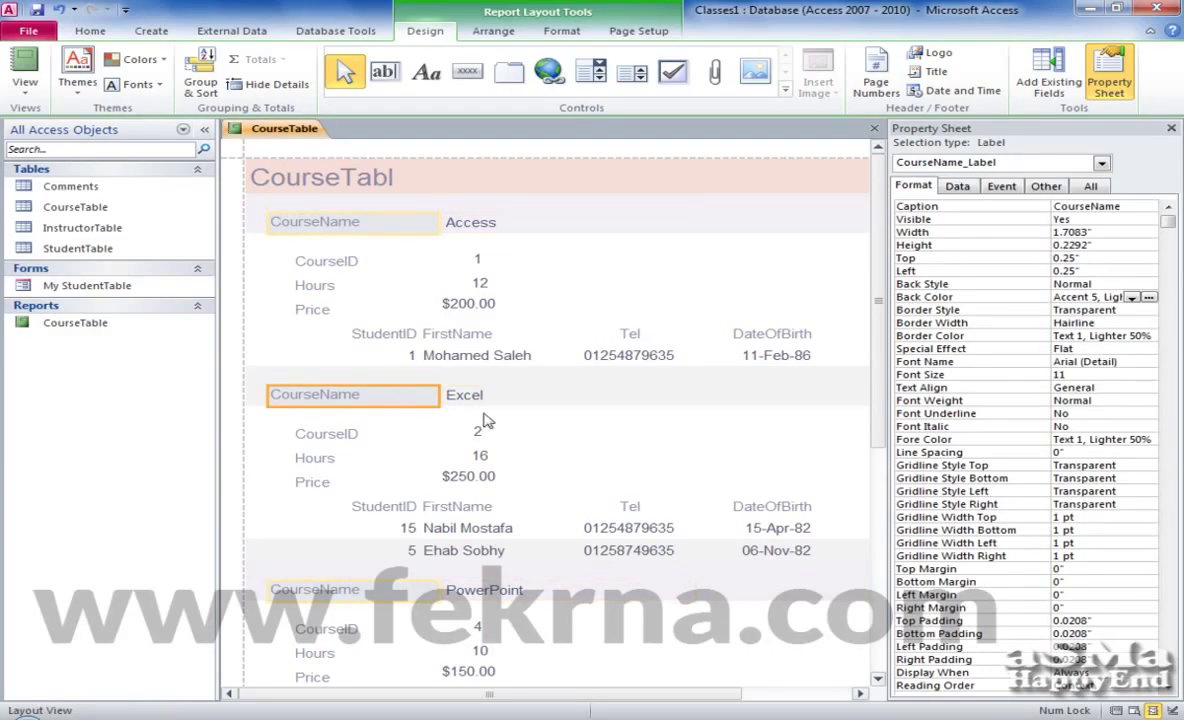
left_click(1131, 297)
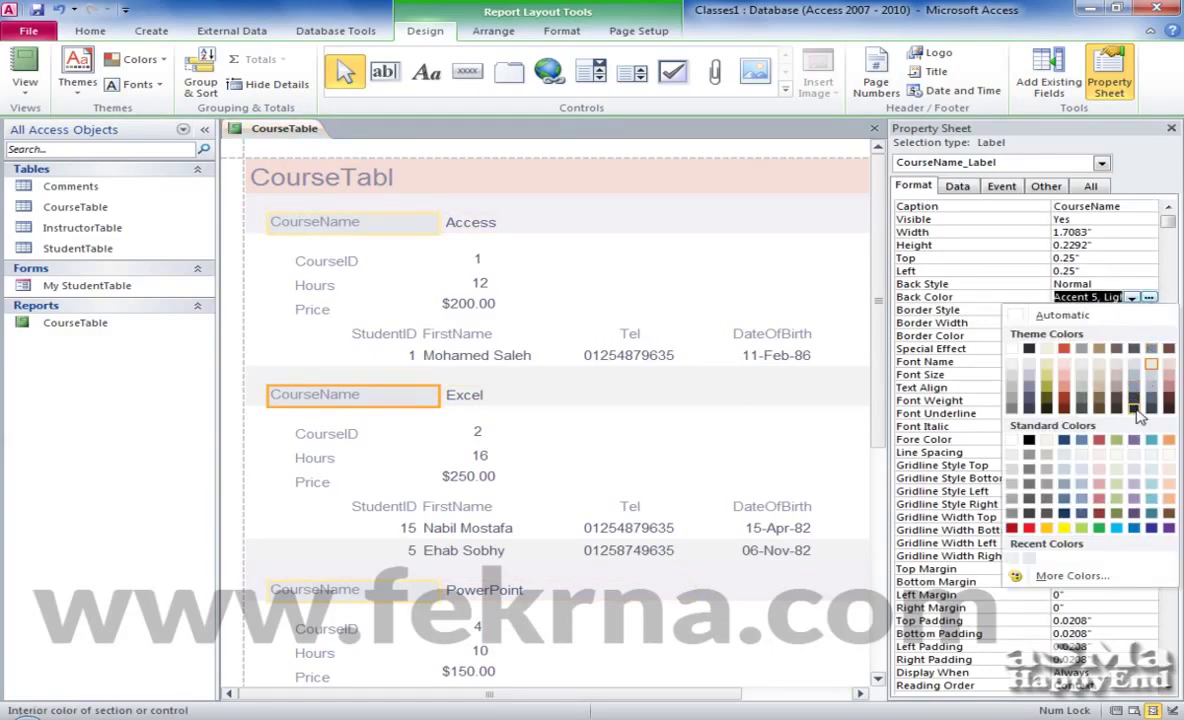
left_click(1045, 418)
left_click(537, 422)
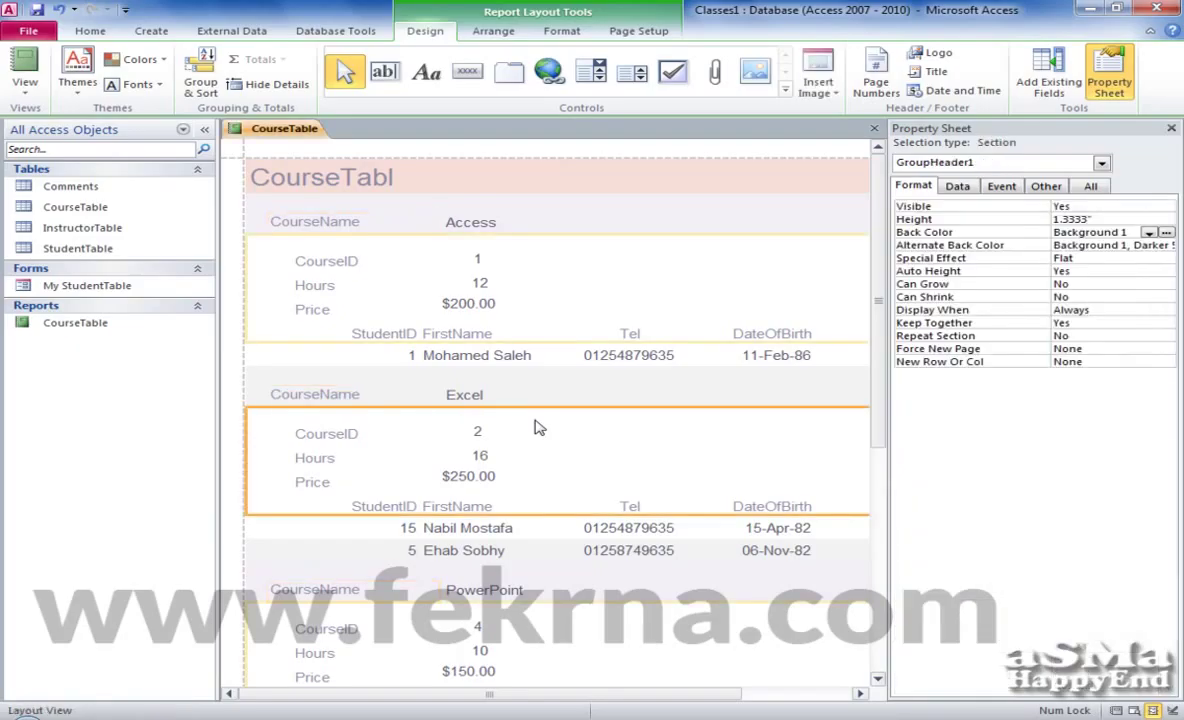
left_click(490, 550)
left_click(370, 556)
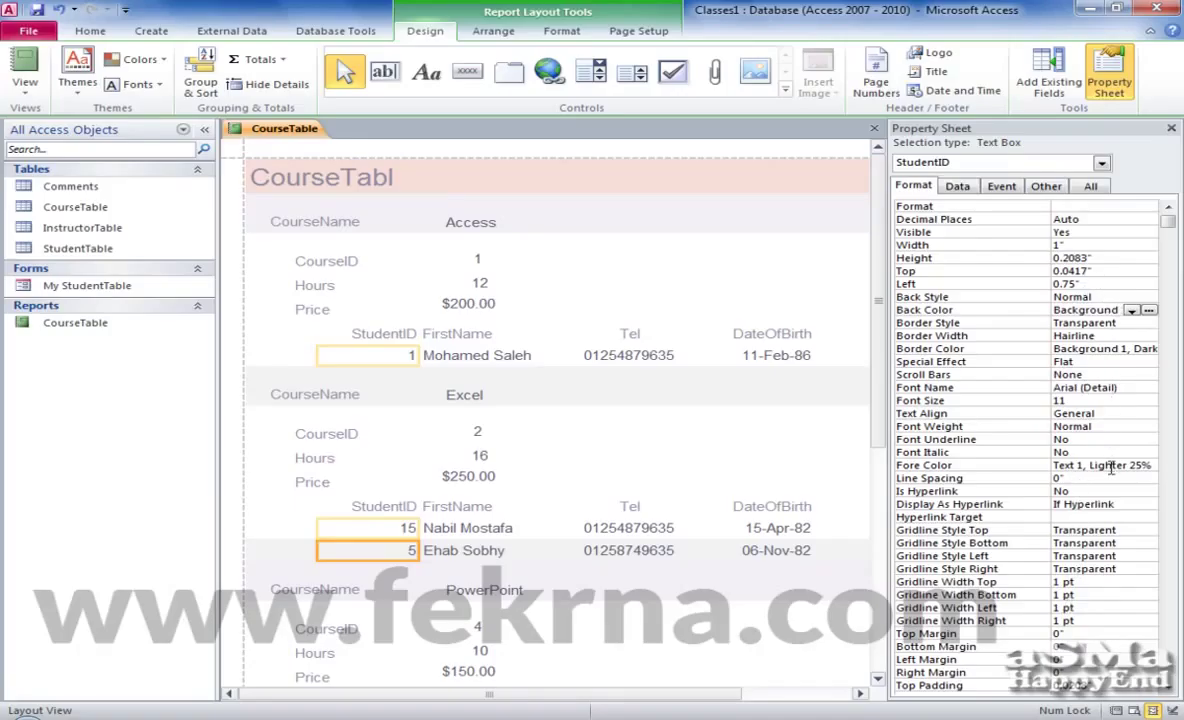
left_click(1131, 311)
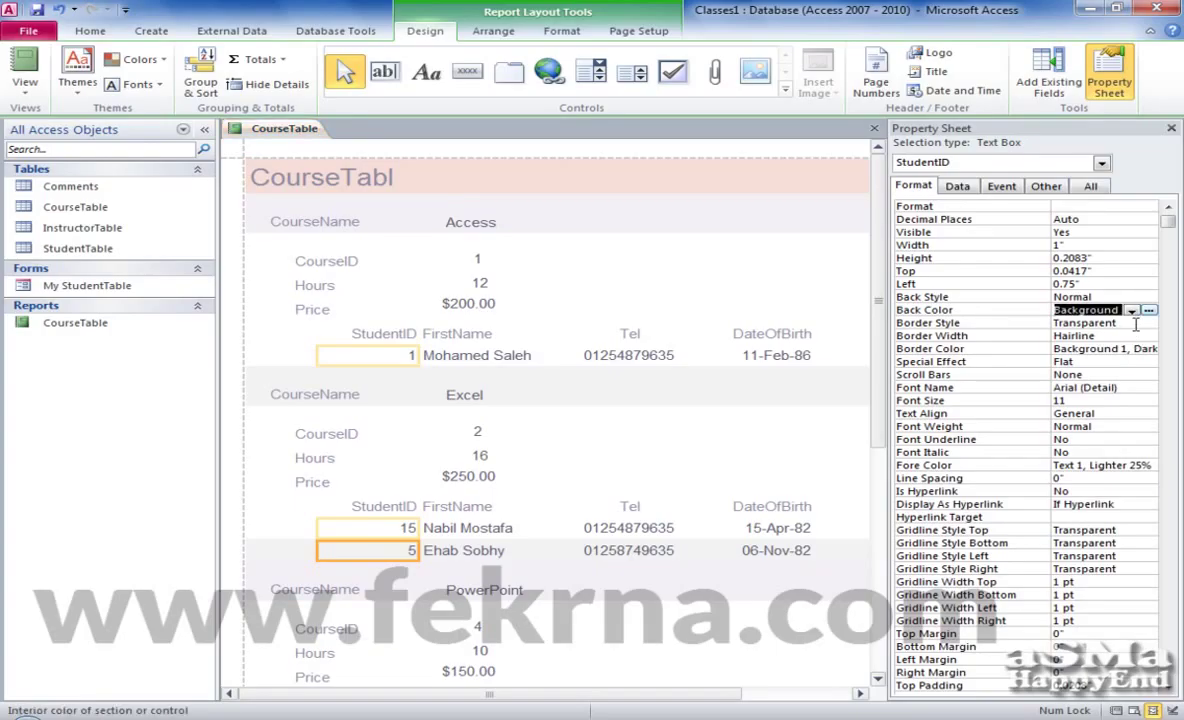
left_click(345, 394)
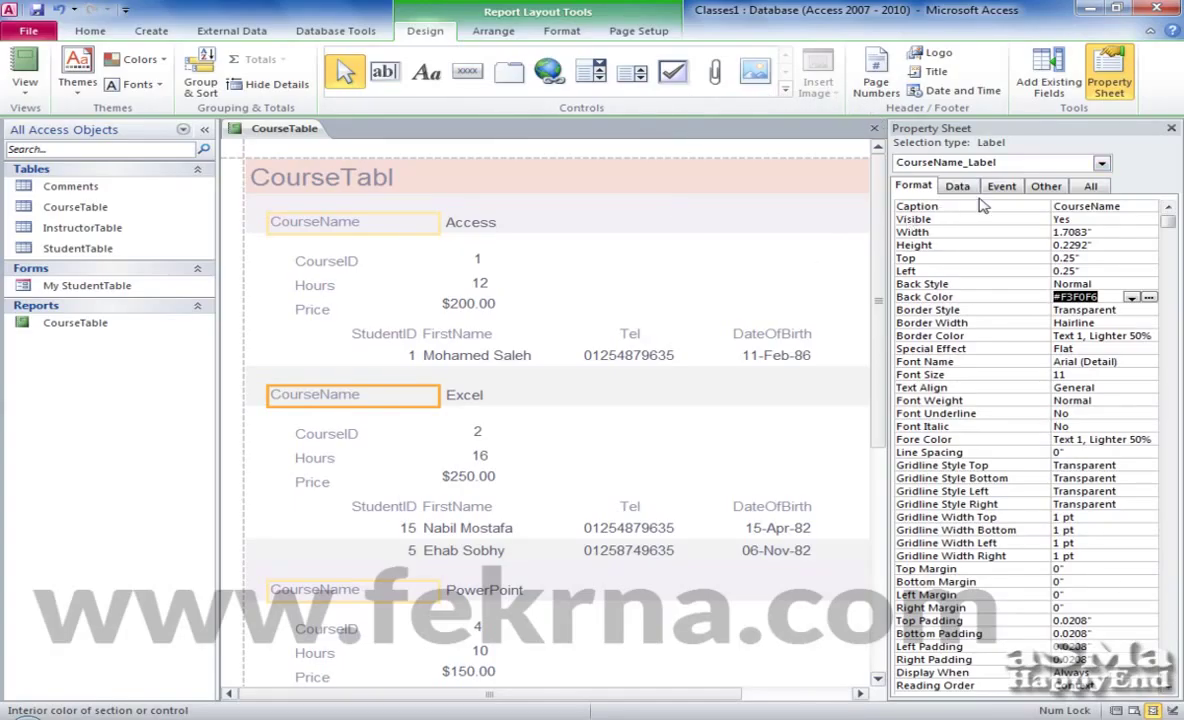
Close the Property Sheet and open the save and view options of the CourseTable report
left_click(1171, 129)
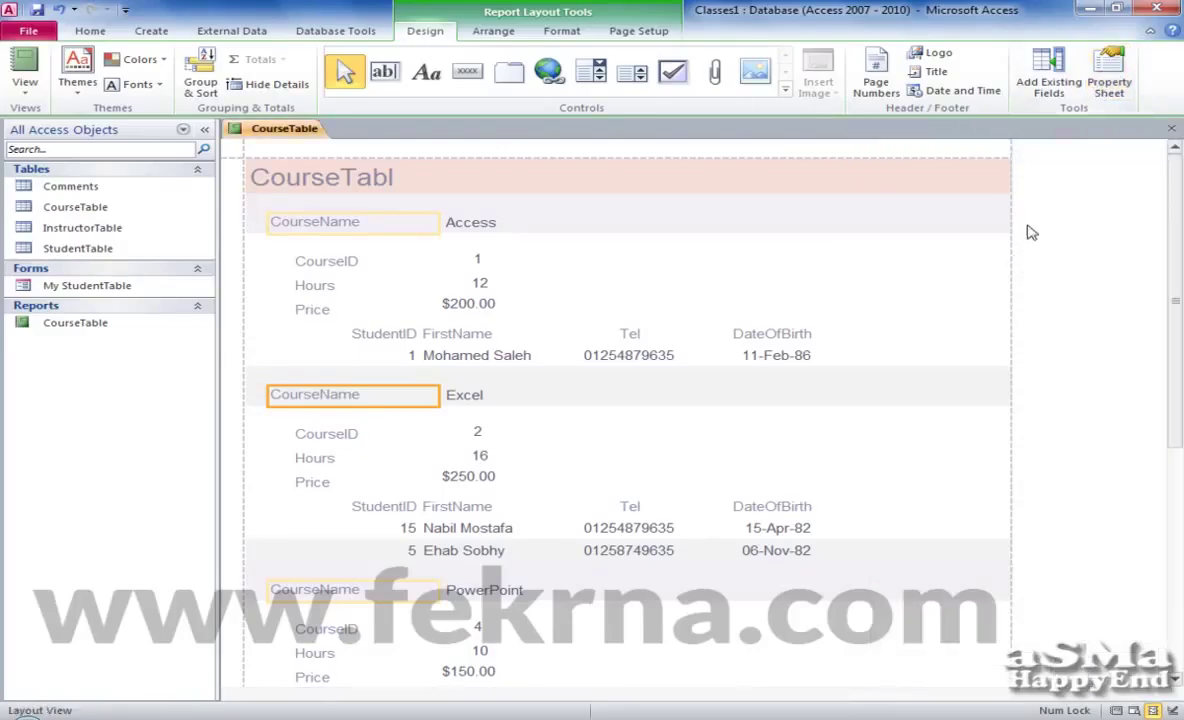
left_click(730, 313)
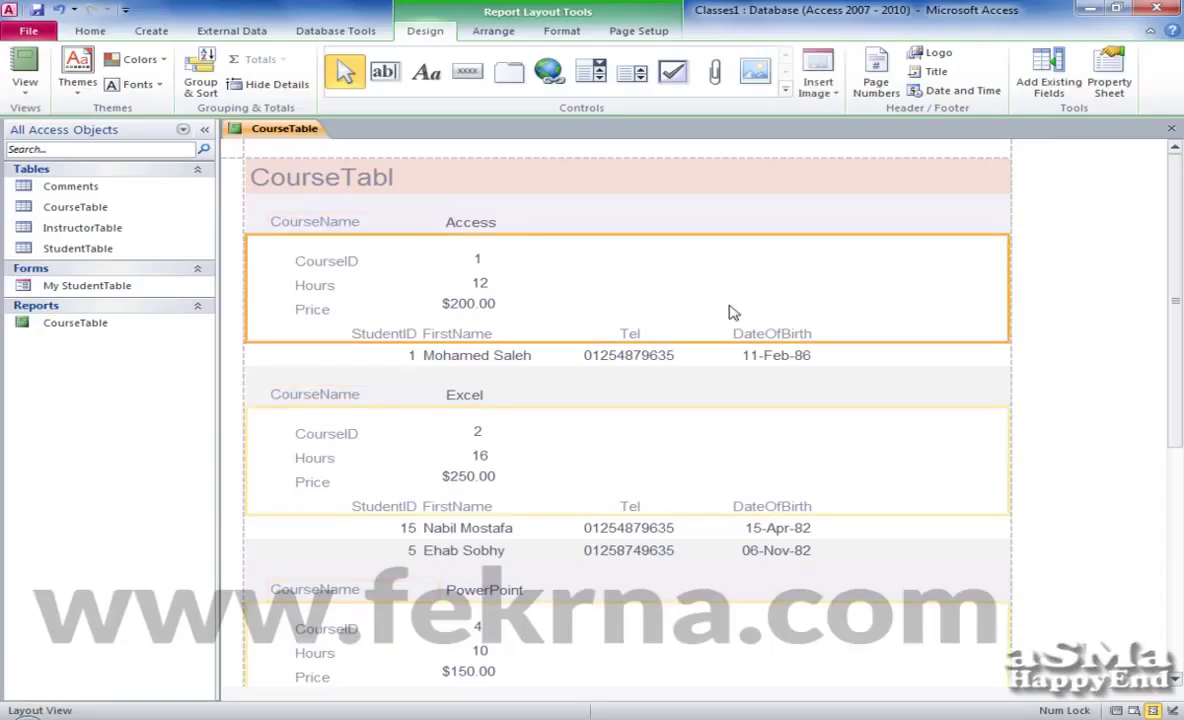
right_click(278, 130)
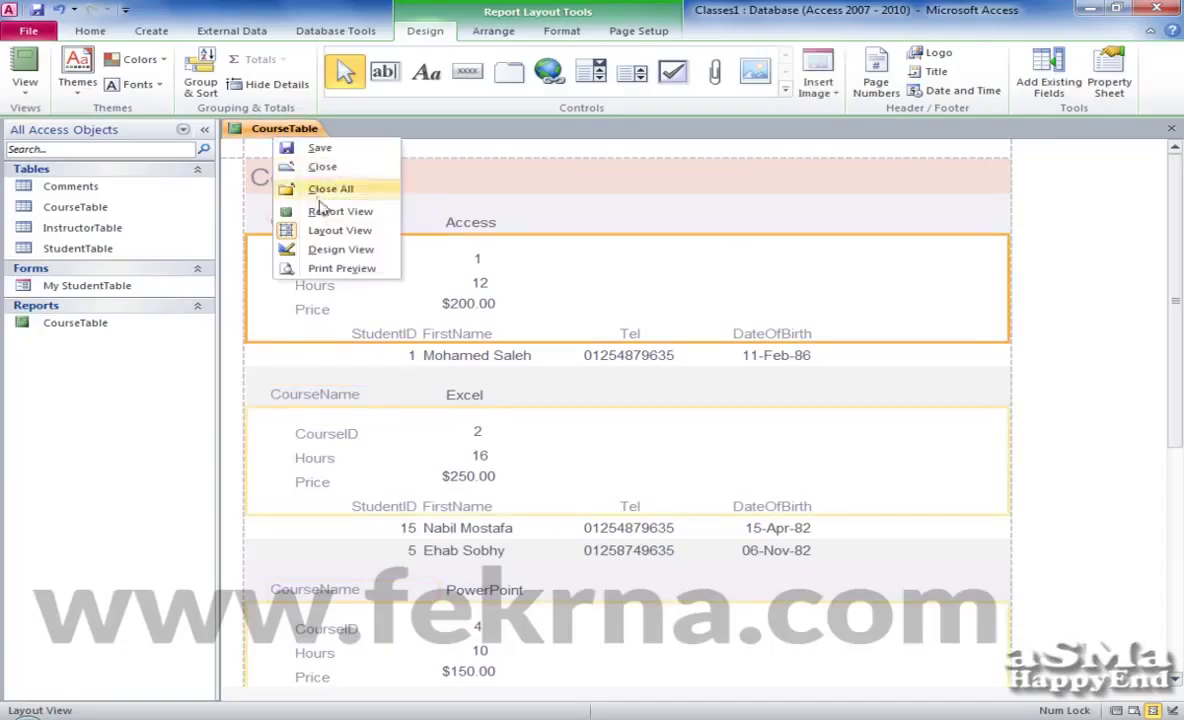